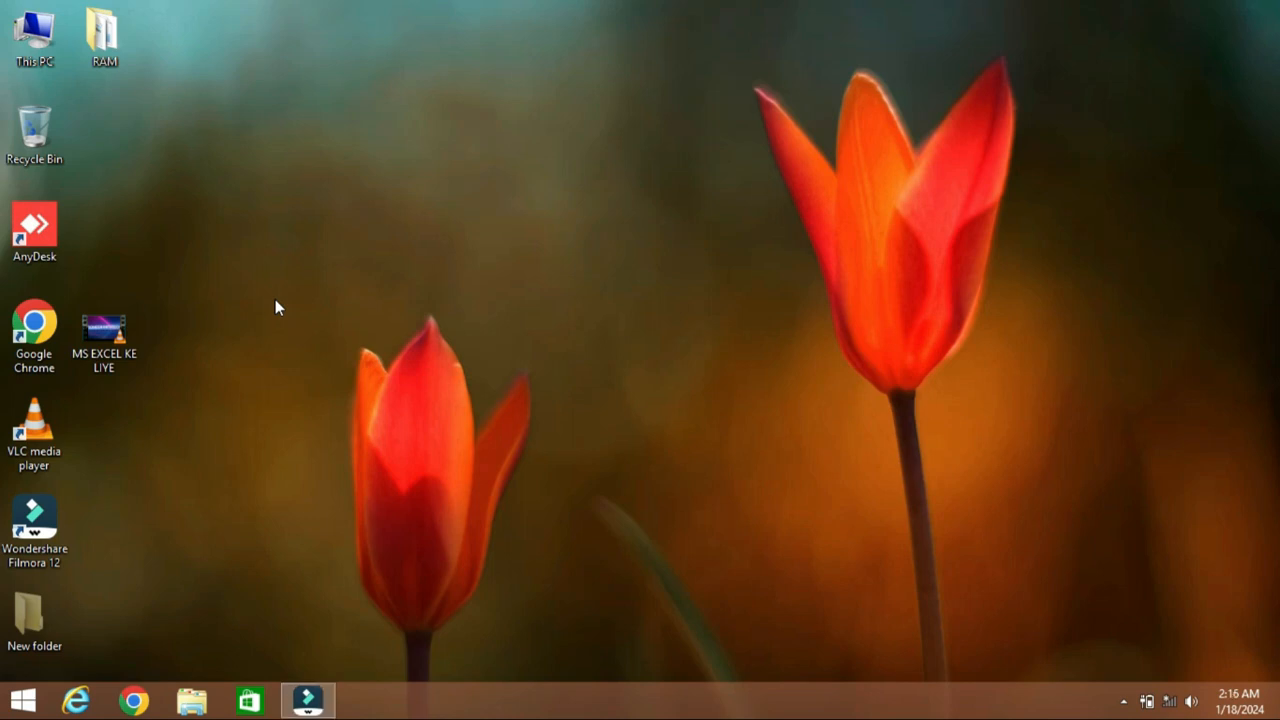
Step: Launch Microsoft Word with the Run command winword
key("super+r")
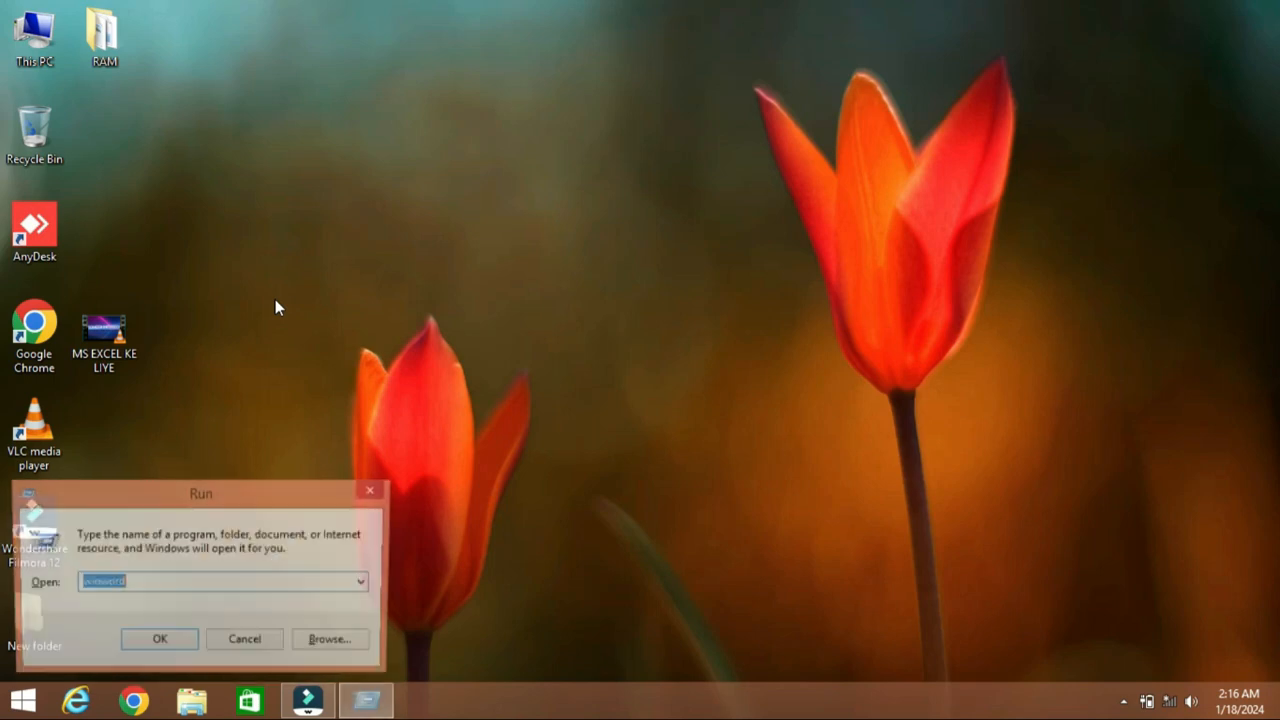
type("wi")
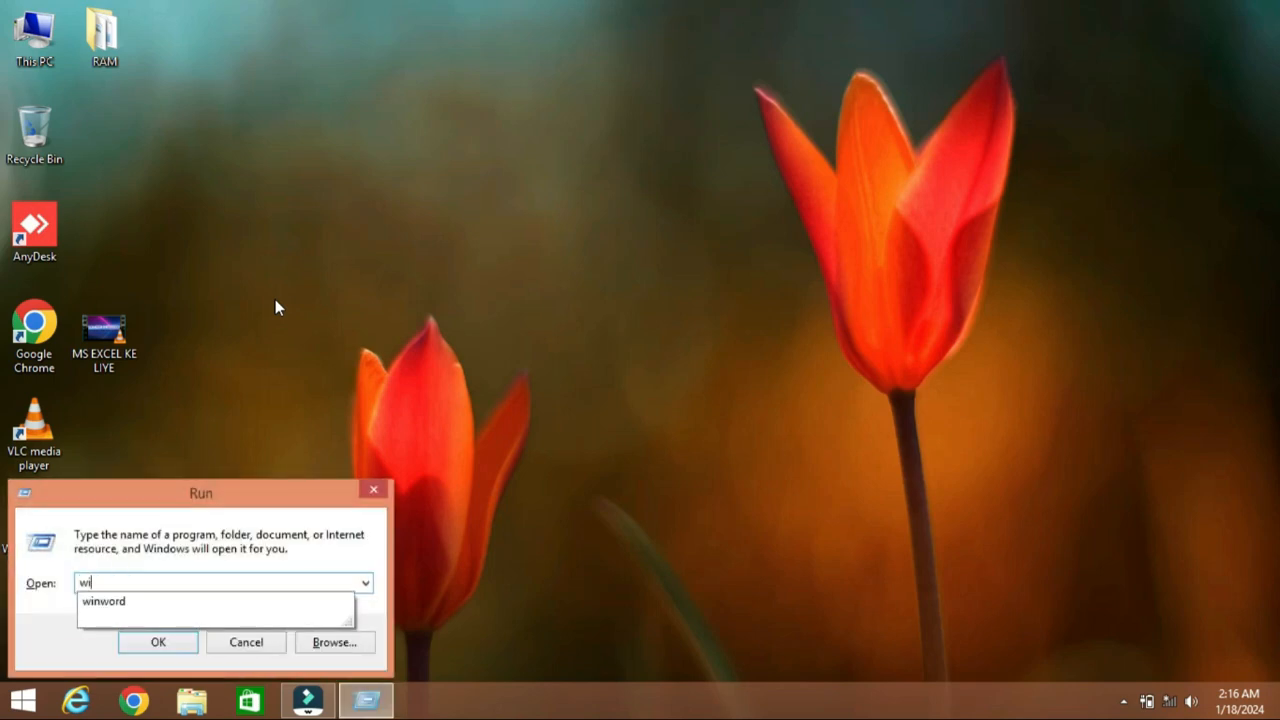
type("nword")
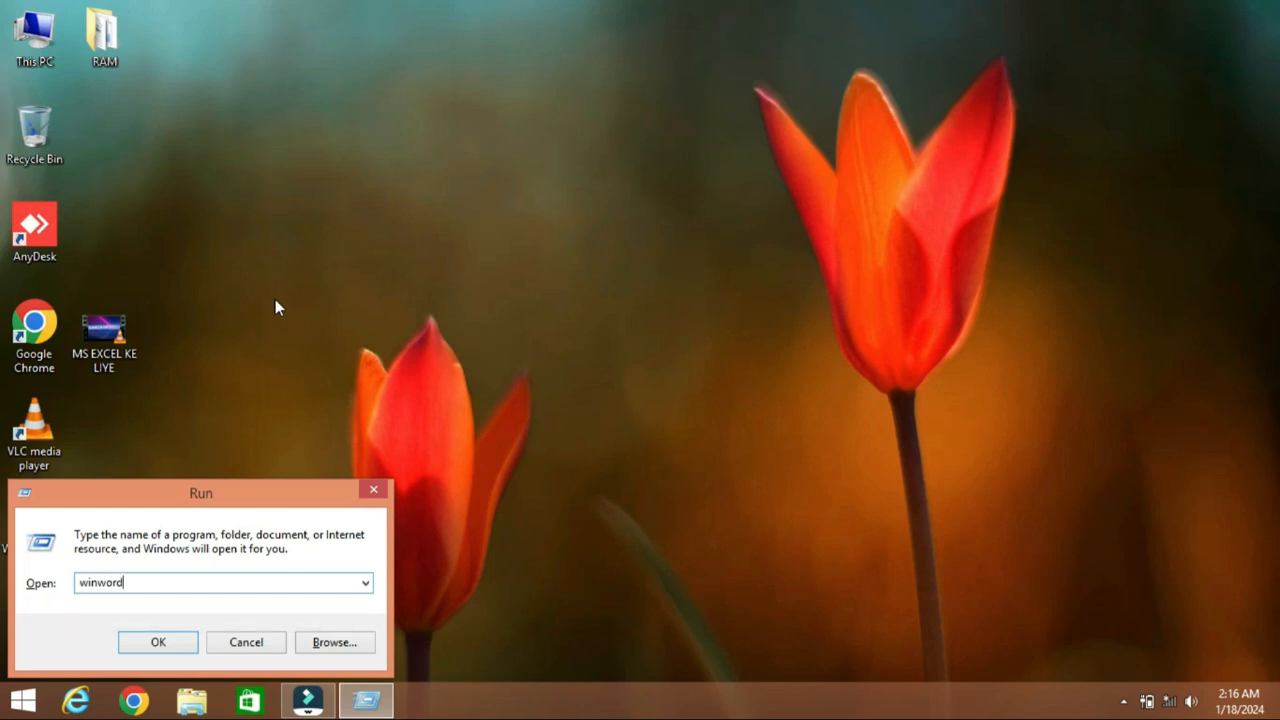
key("Return")
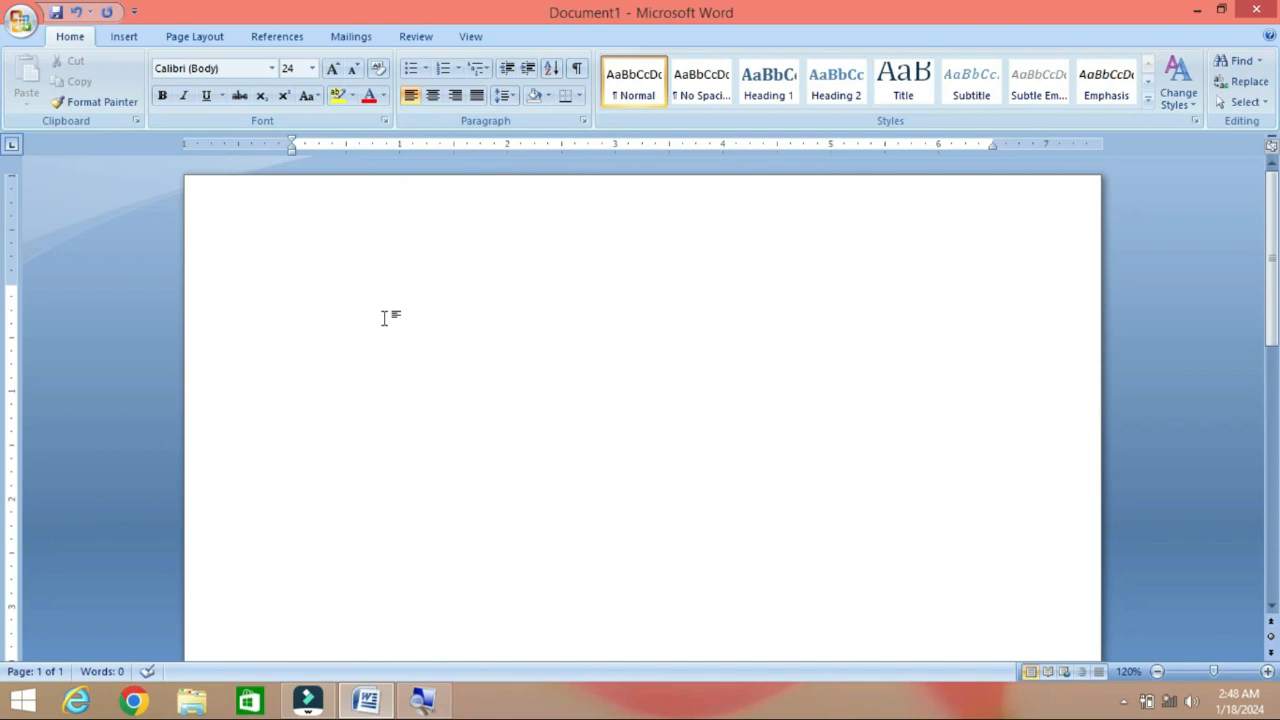
Step: Fill the blank document with sample paragraphs generated by =rand()
type("=rand()")
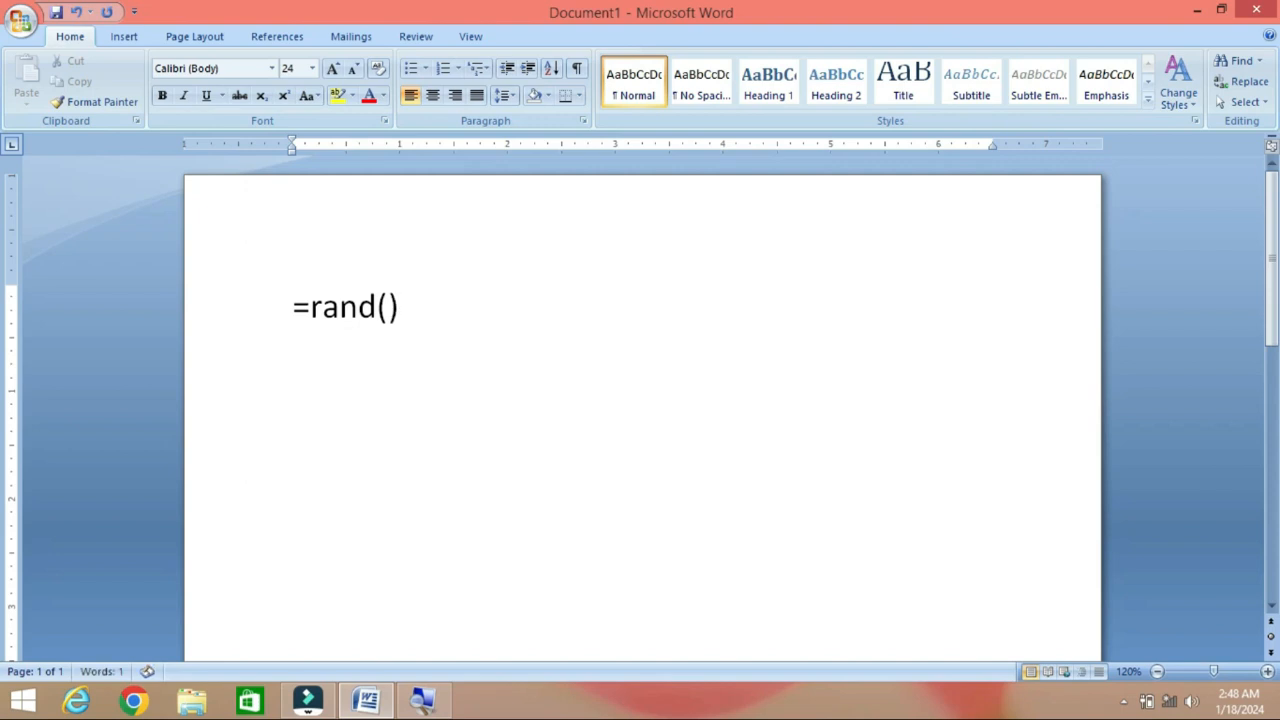
key("Return")
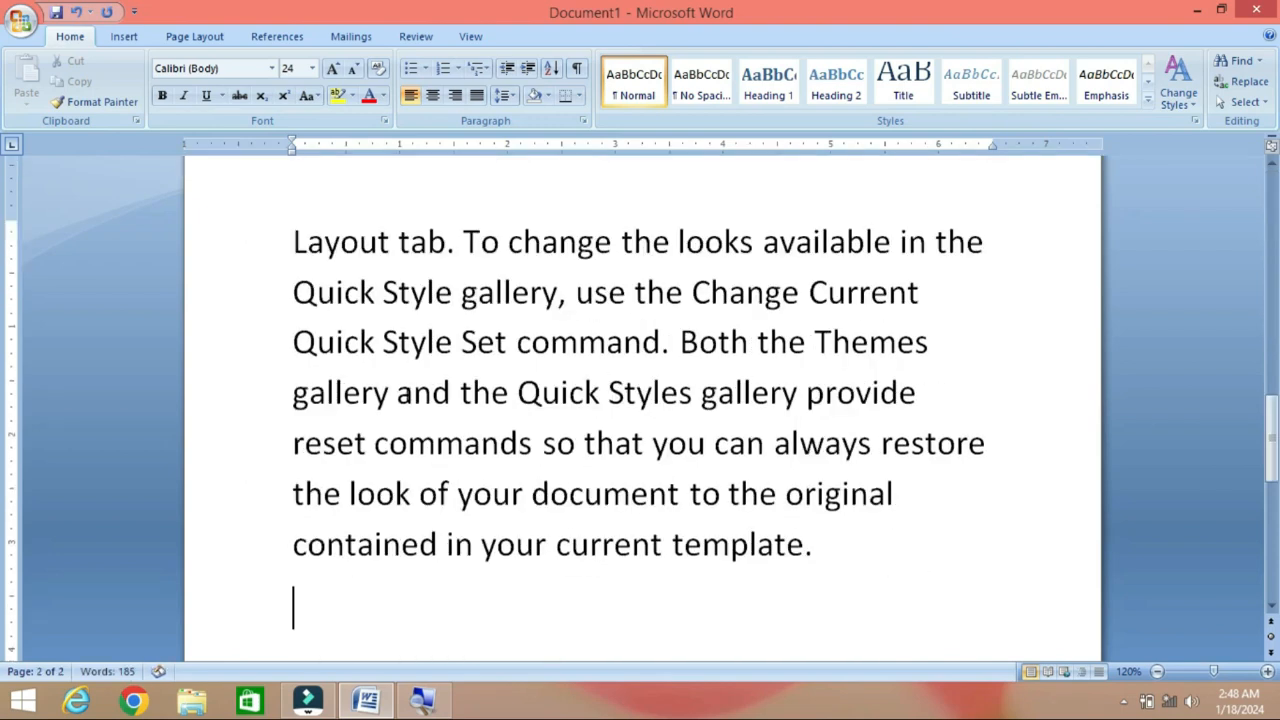
scroll(415, 528, "up", 1)
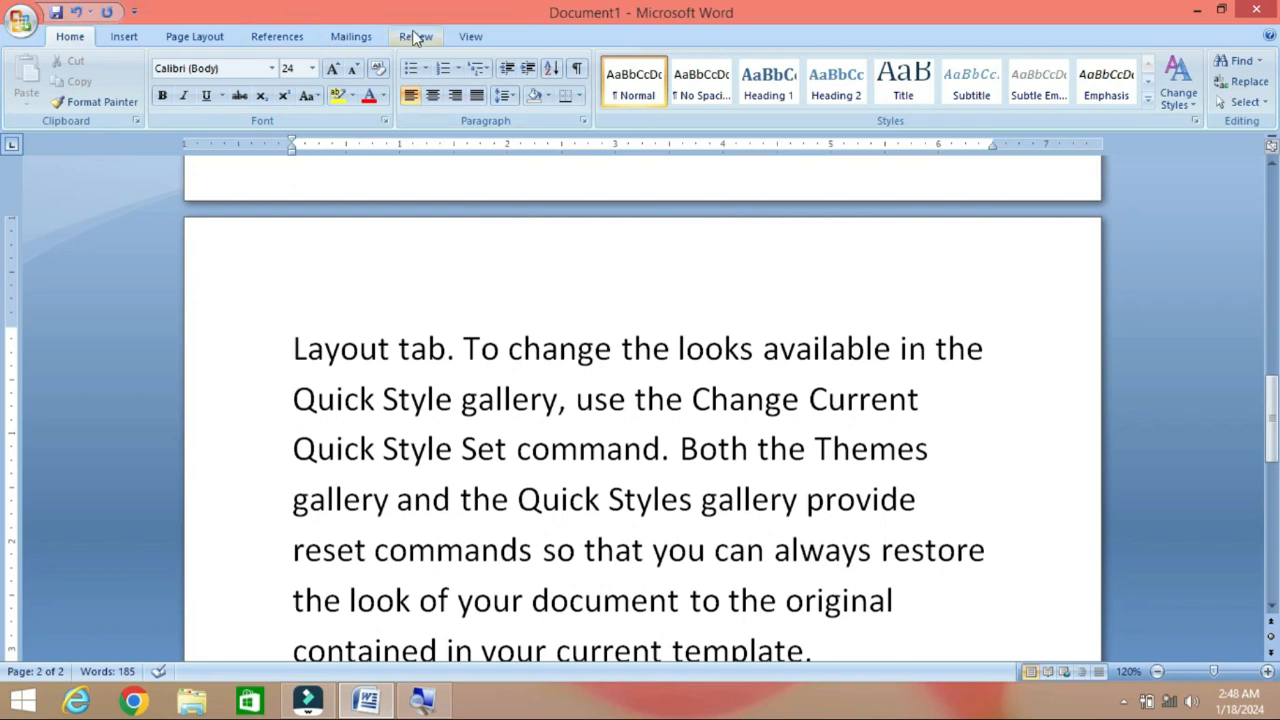
Step: Use the rulers to enlarge the page's top margin slightly, and try the right indent at about 4.25 inches before returning it to 6.5 inches
left_click(472, 40)
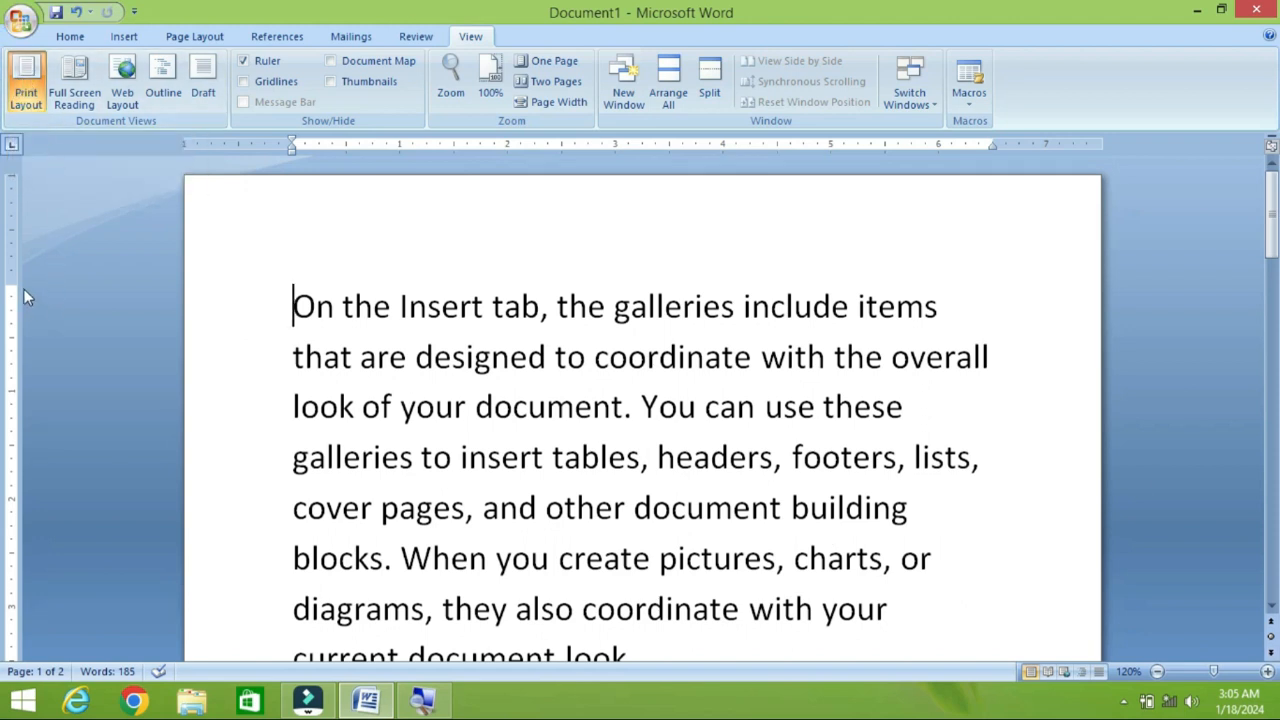
left_click_drag(24, 288, 38, 236)
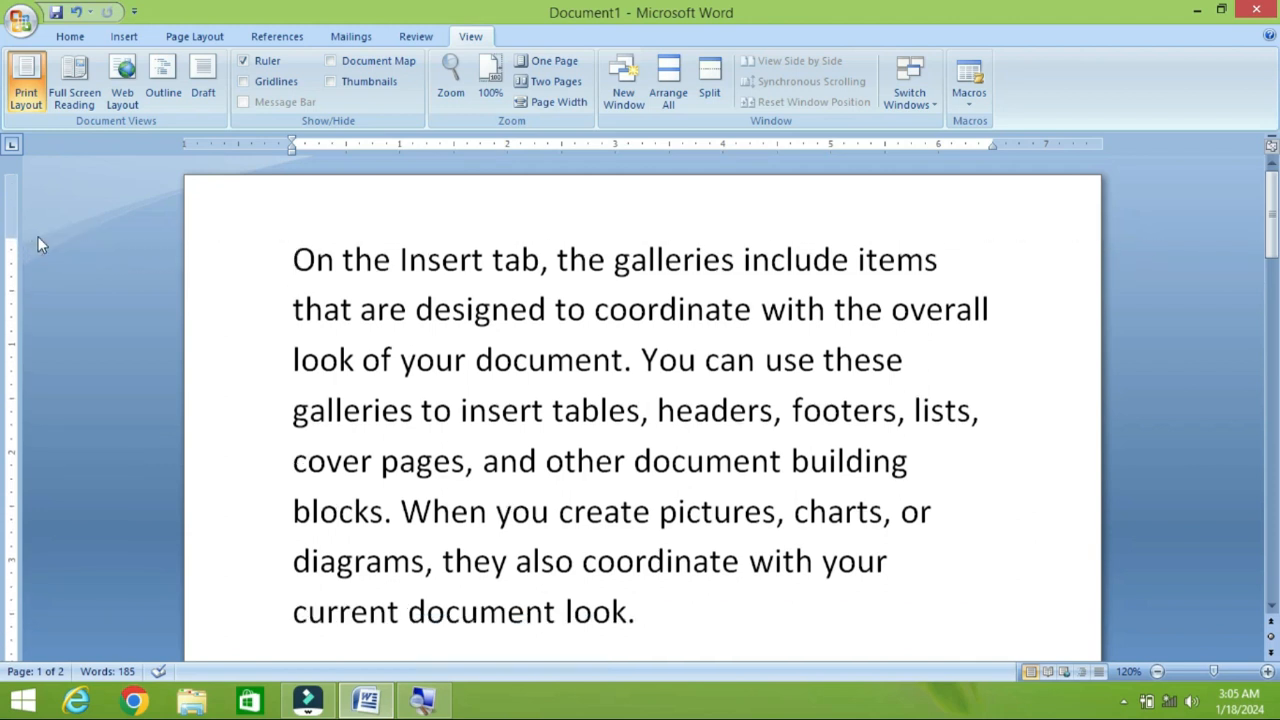
left_click_drag(12, 236, 12, 305)
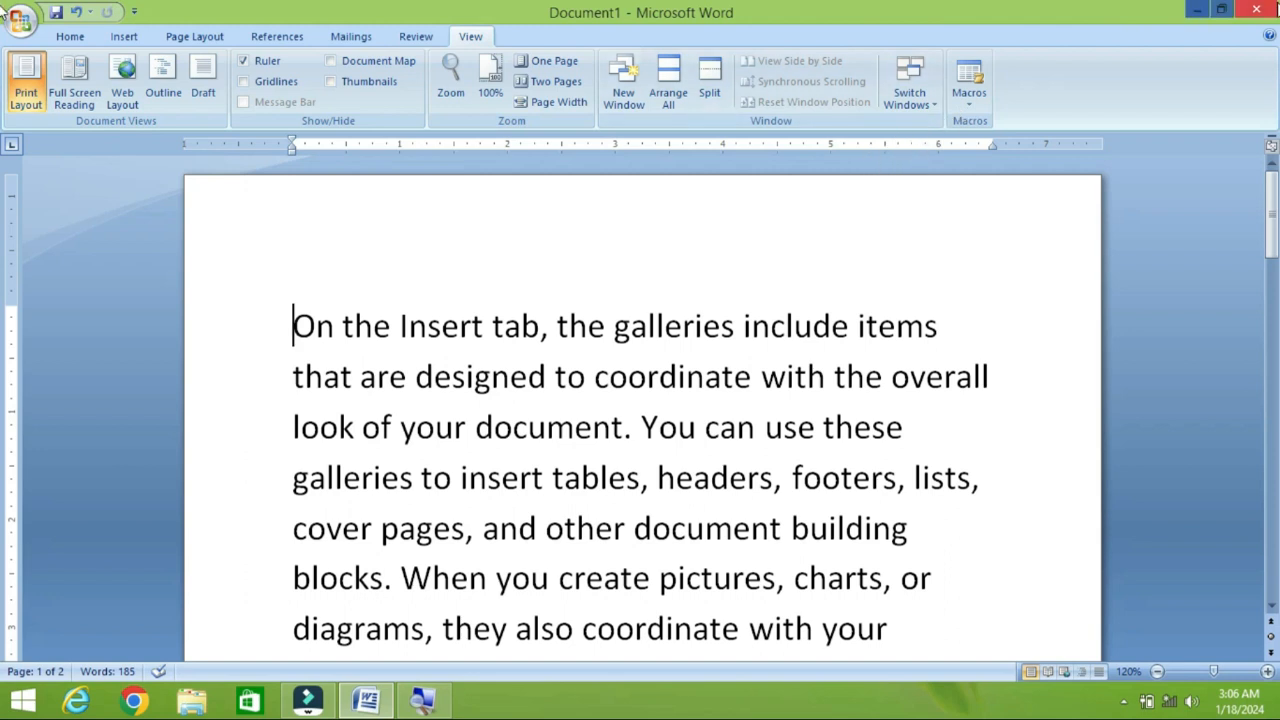
left_click_drag(988, 143, 749, 143)
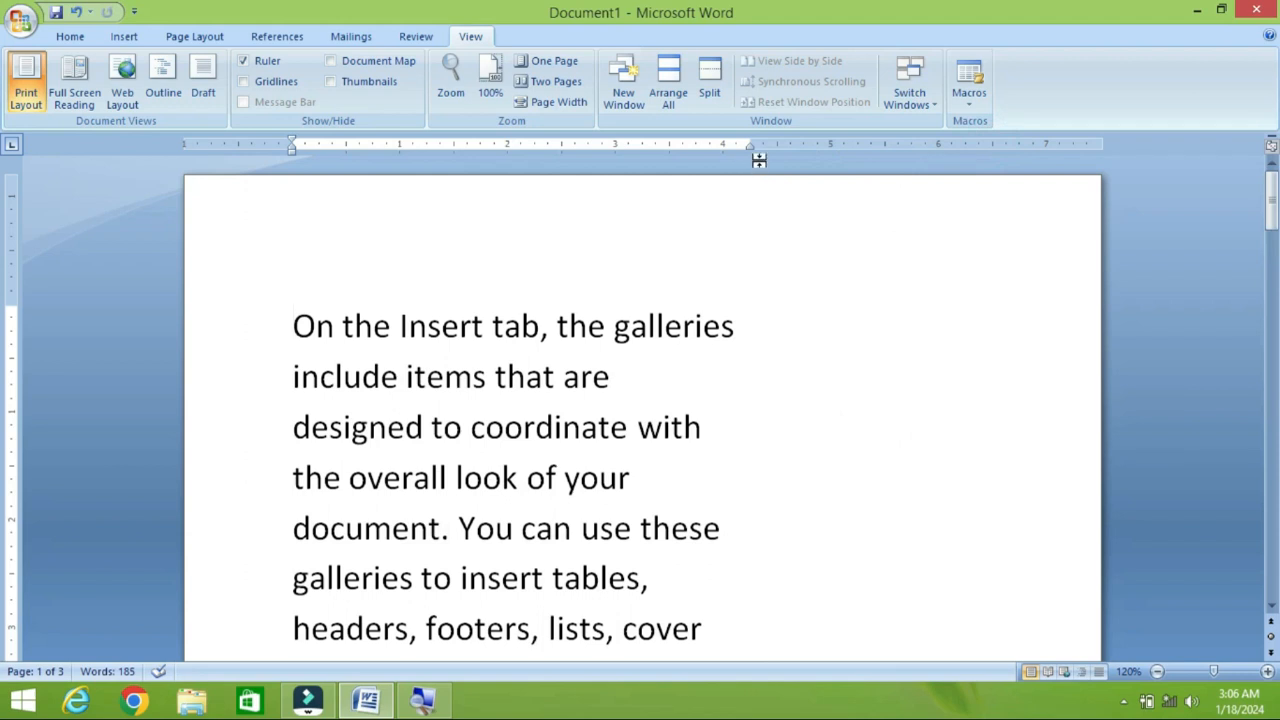
left_click_drag(749, 143, 992, 143)
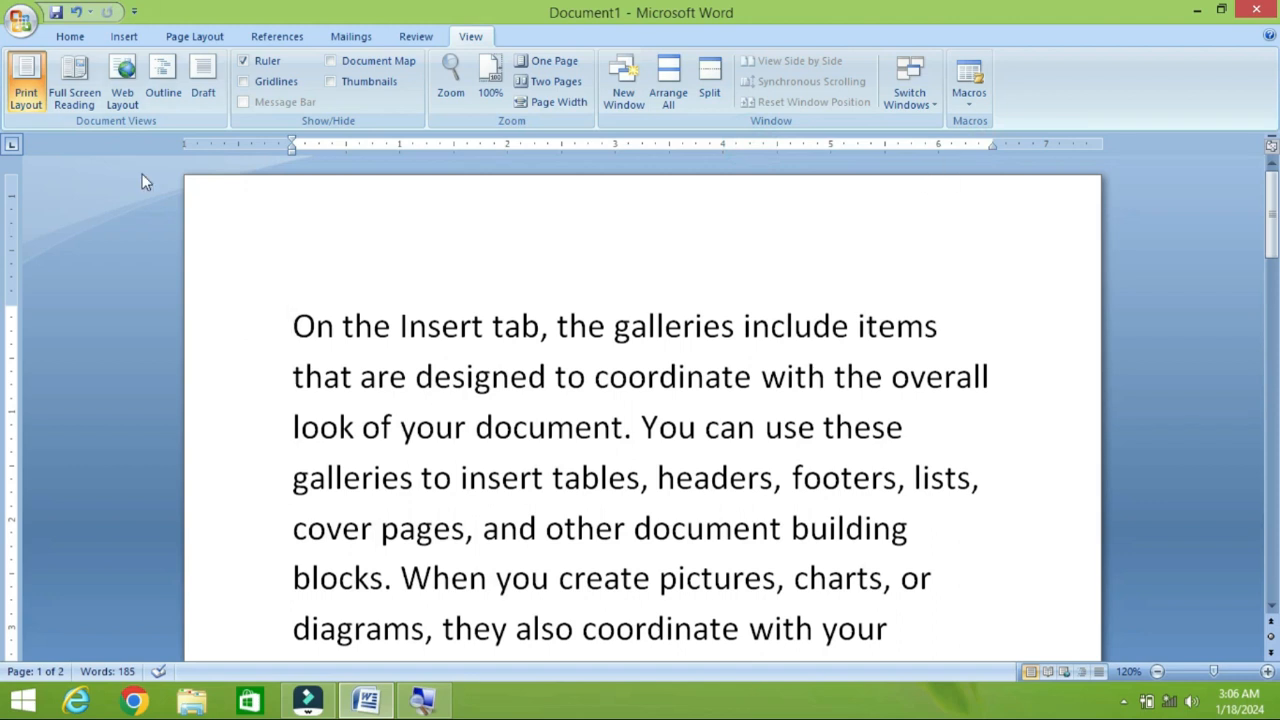
Step: View the document in Full Screen Reading, exit it, and switch to Web Layout view
left_click(85, 84)
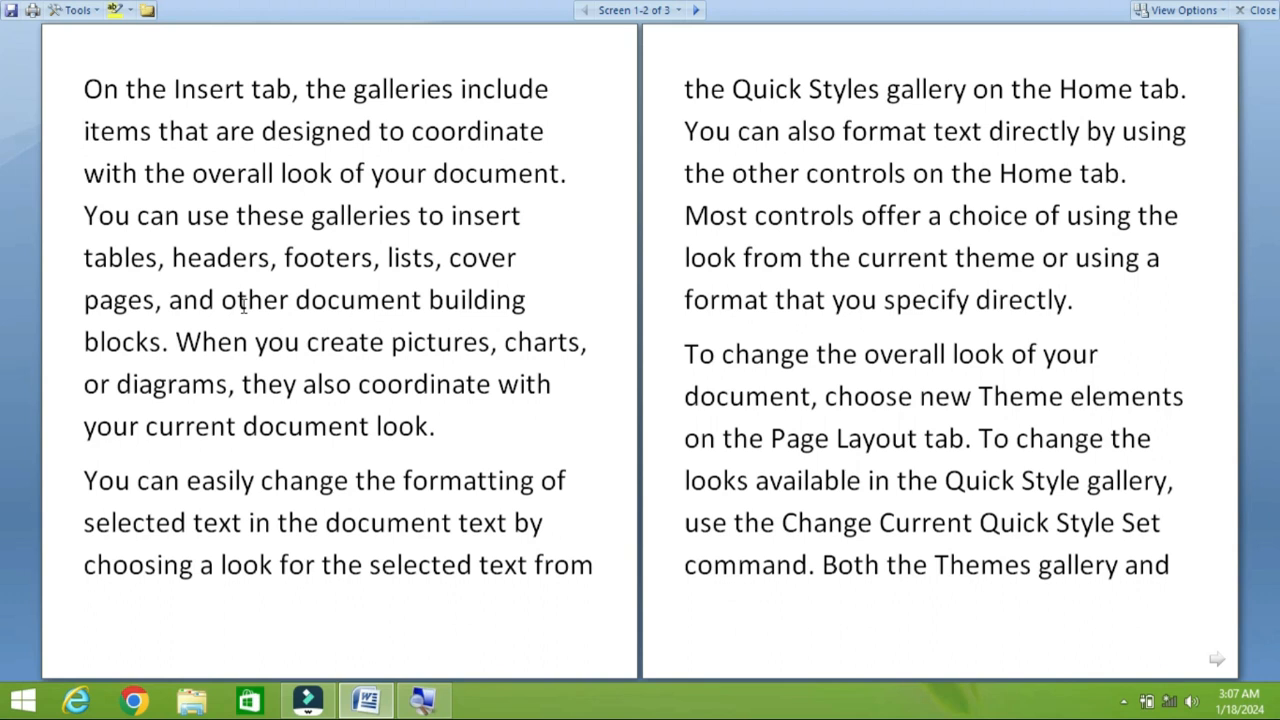
key("Escape")
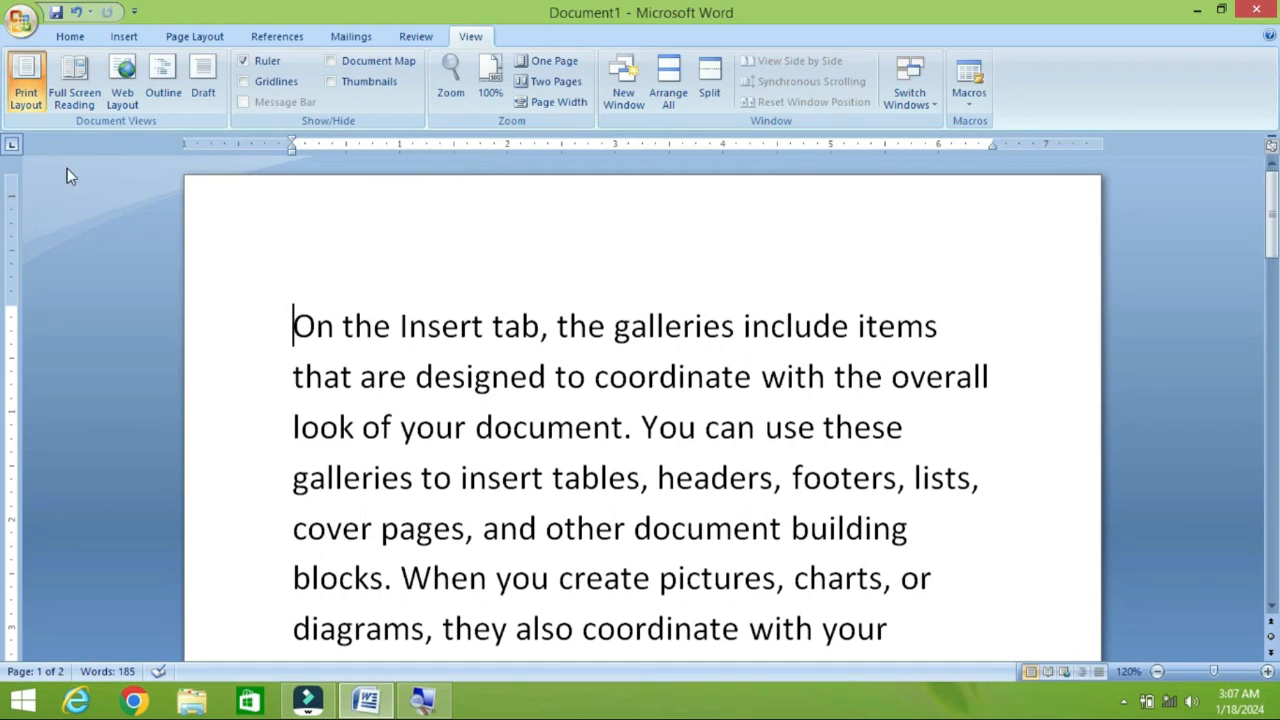
left_click(121, 95)
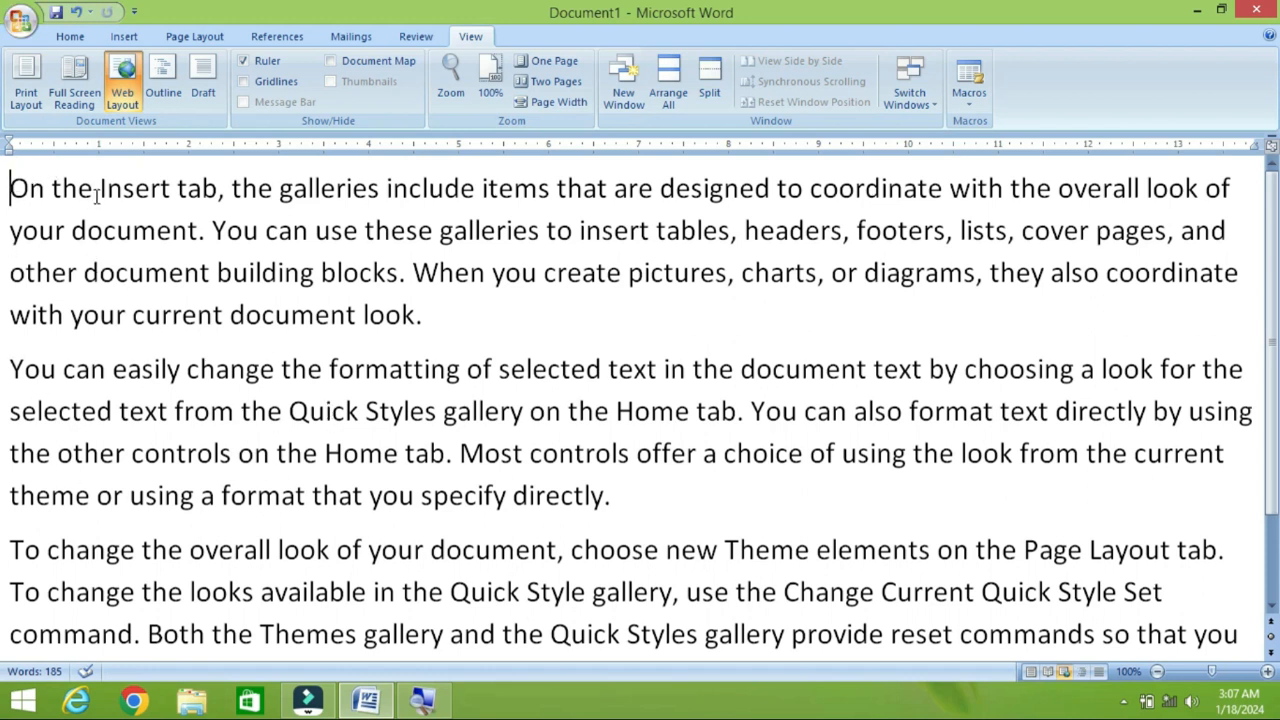
Step: Switch to Outline view, add two blank paragraphs at the end of the text, and close Outline view
left_click(164, 101)
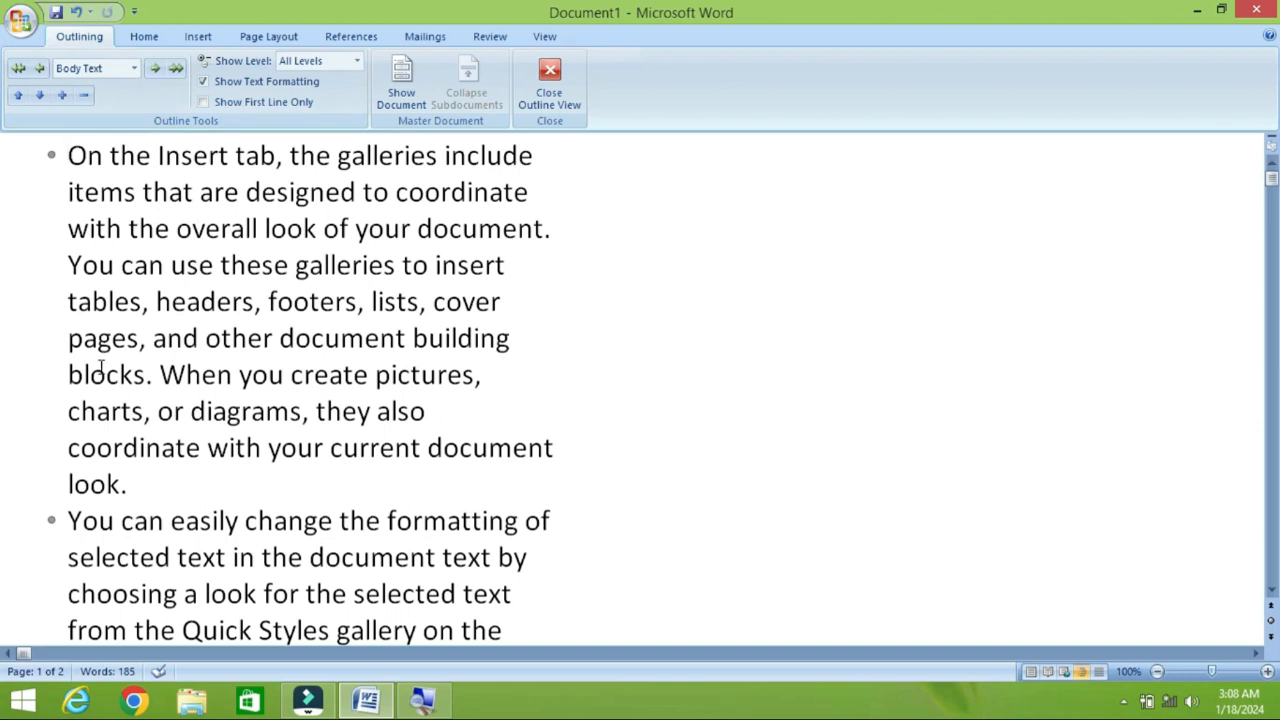
scroll(100, 366, "down", 2)
scroll(100, 366, "down", 1)
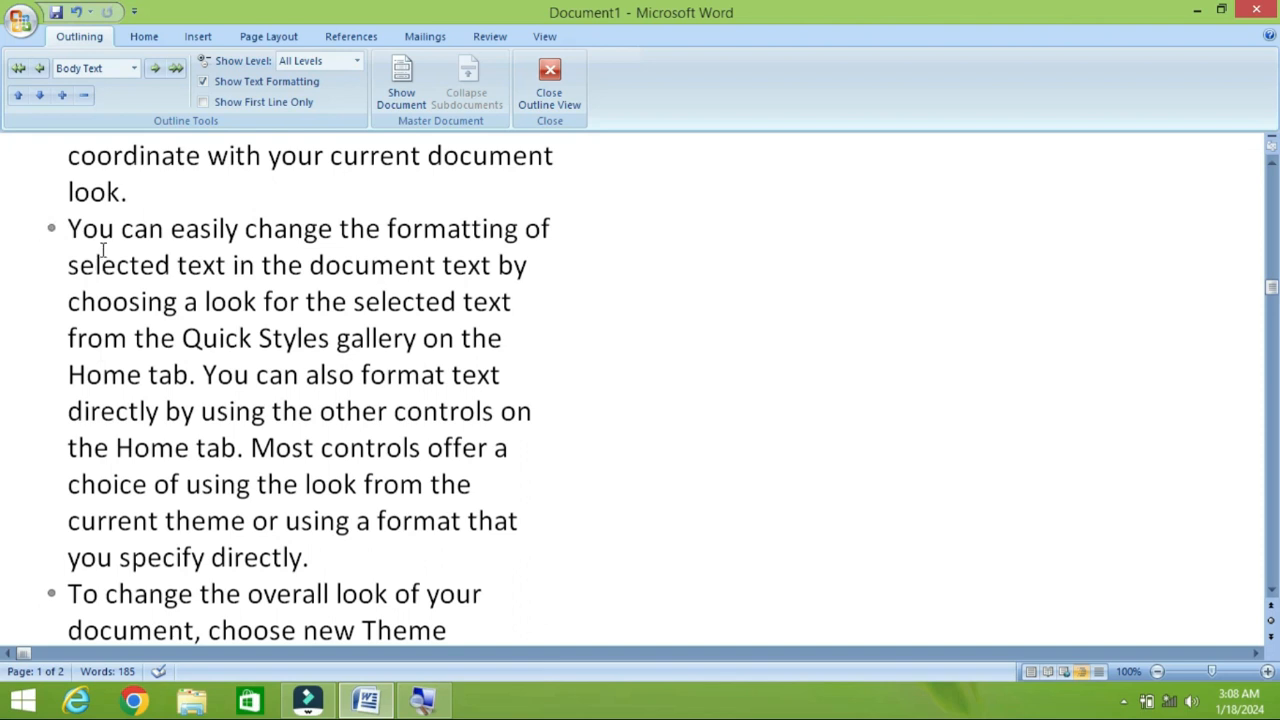
scroll(100, 250, "down", 5)
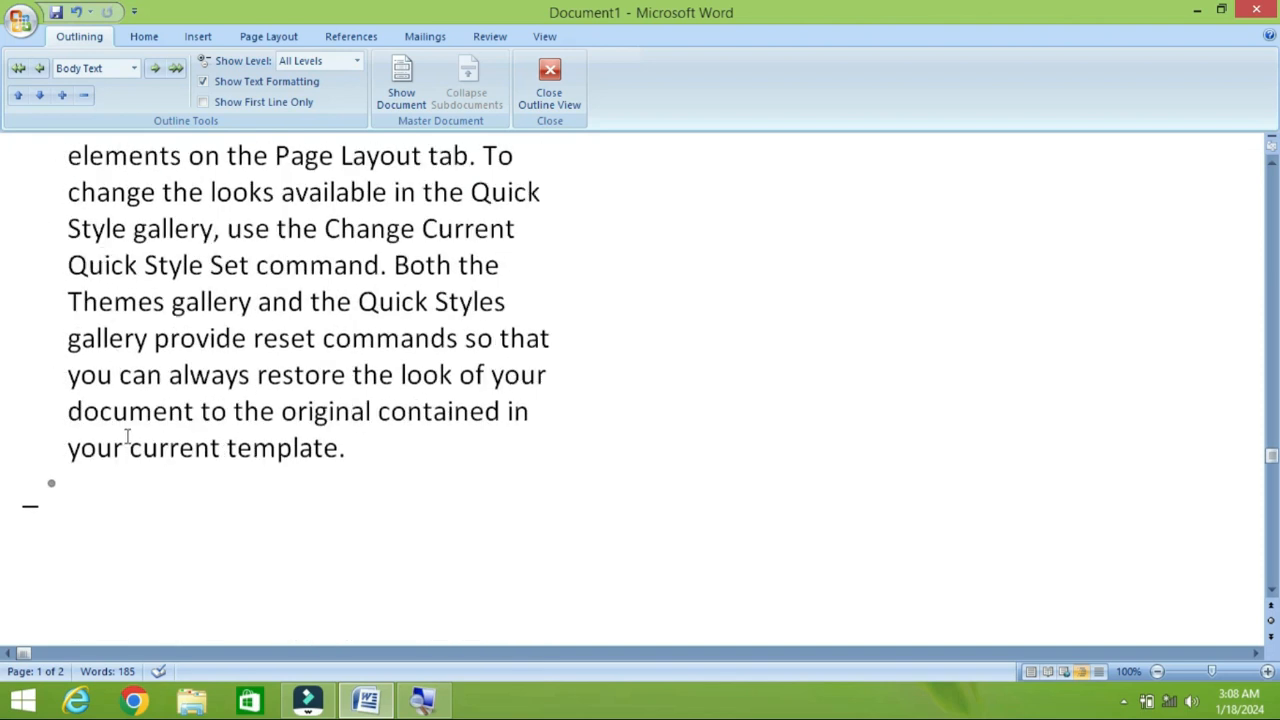
left_click(113, 494)
key("Return")
key("Return")
left_click(548, 82)
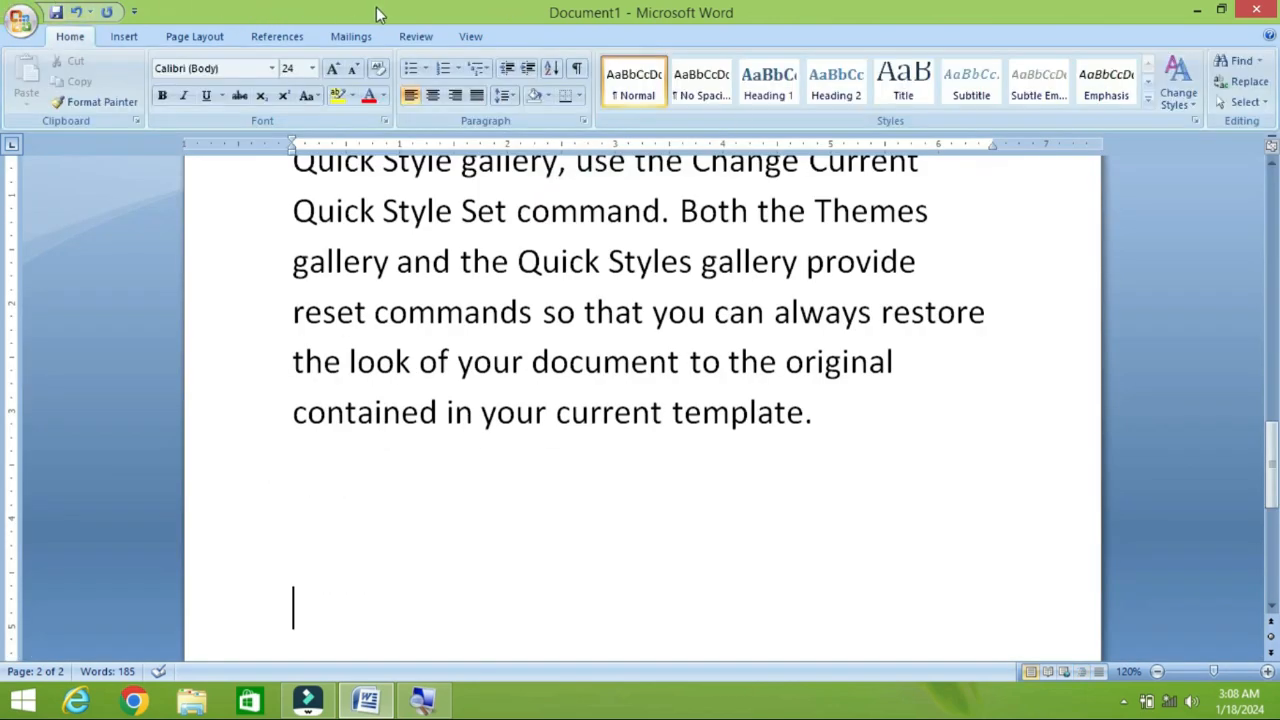
Step: Switch to Draft view and look through the text from the end upward
left_click(466, 37)
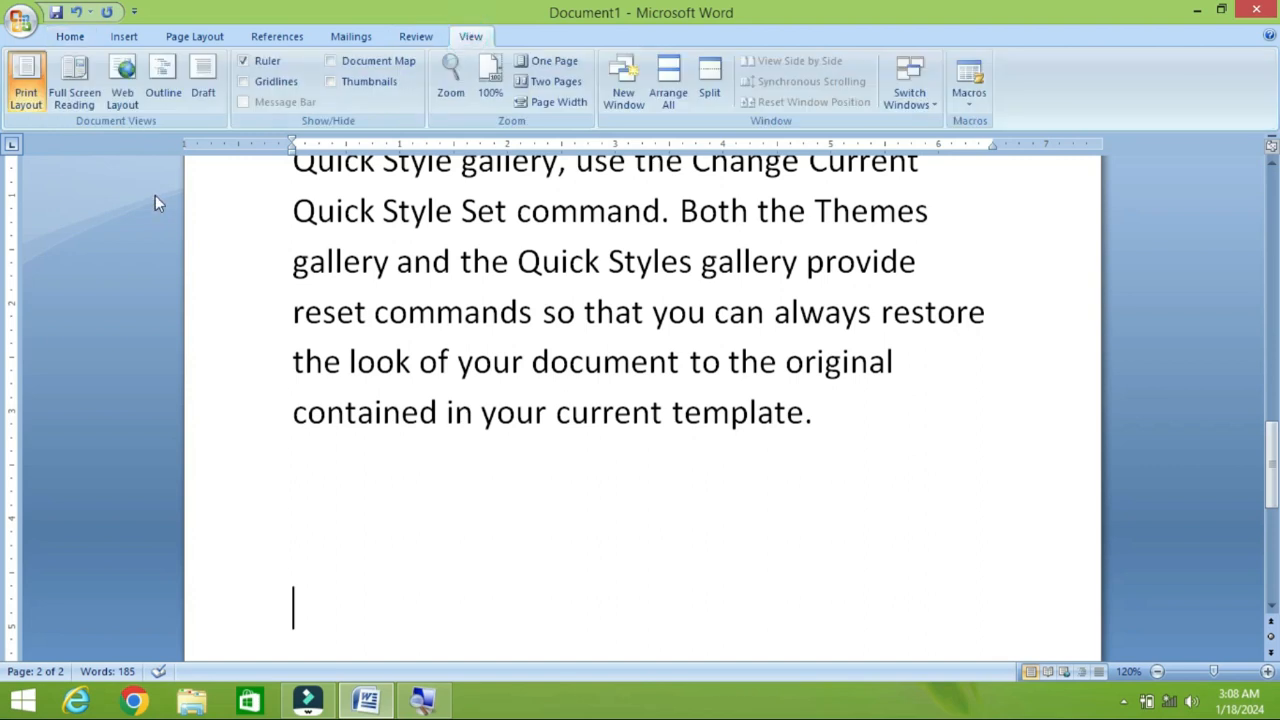
left_click(204, 84)
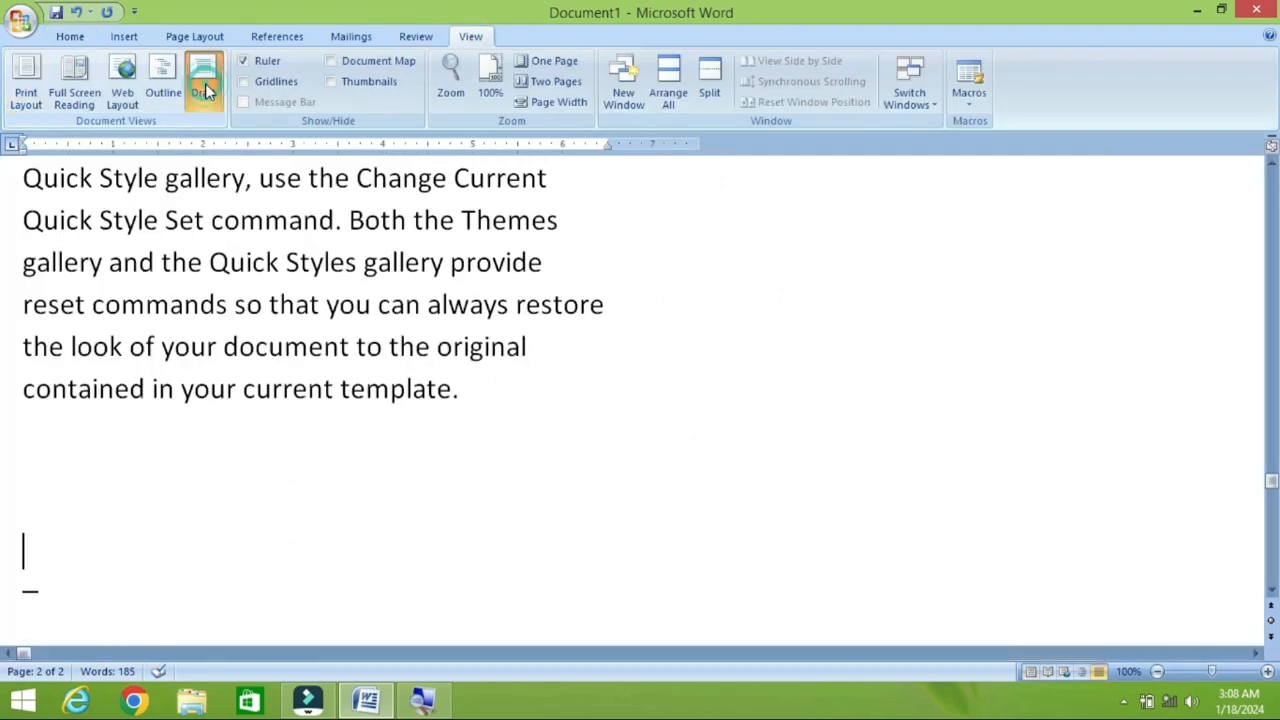
scroll(143, 222, "up", 4)
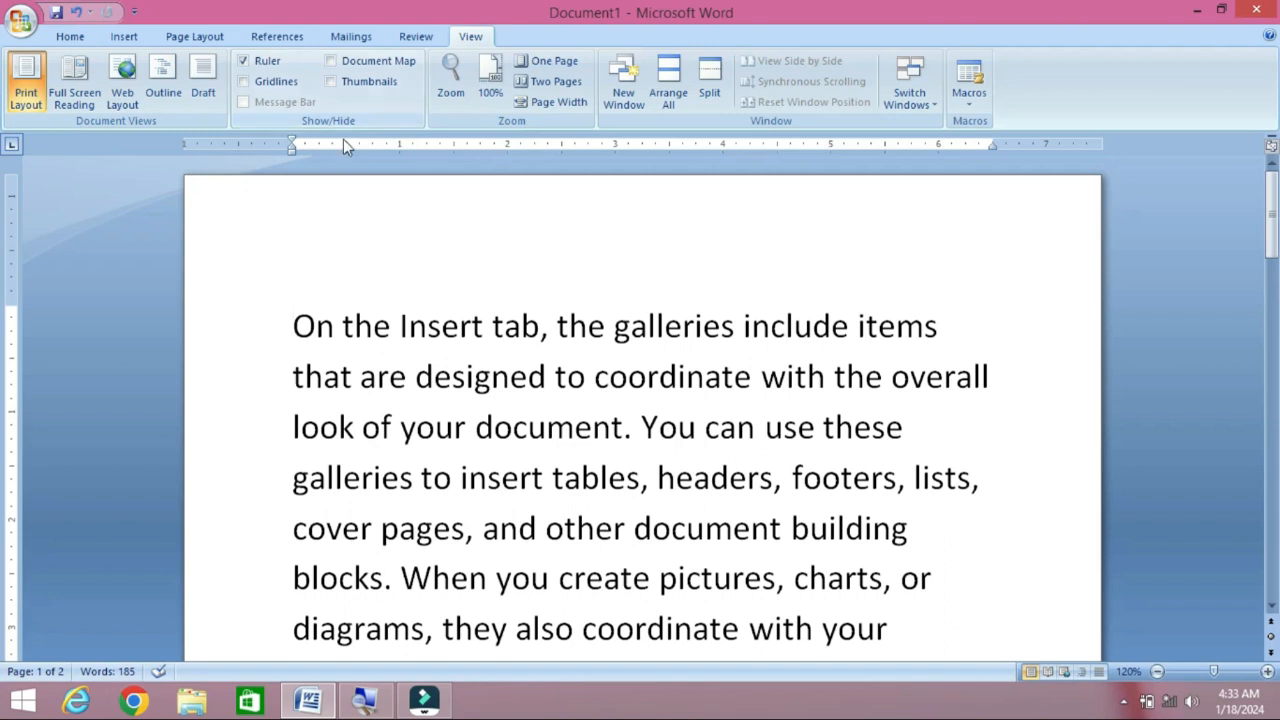
Step: Hide the ruler and show it again, and turn on the gridlines for the page
left_click(257, 59)
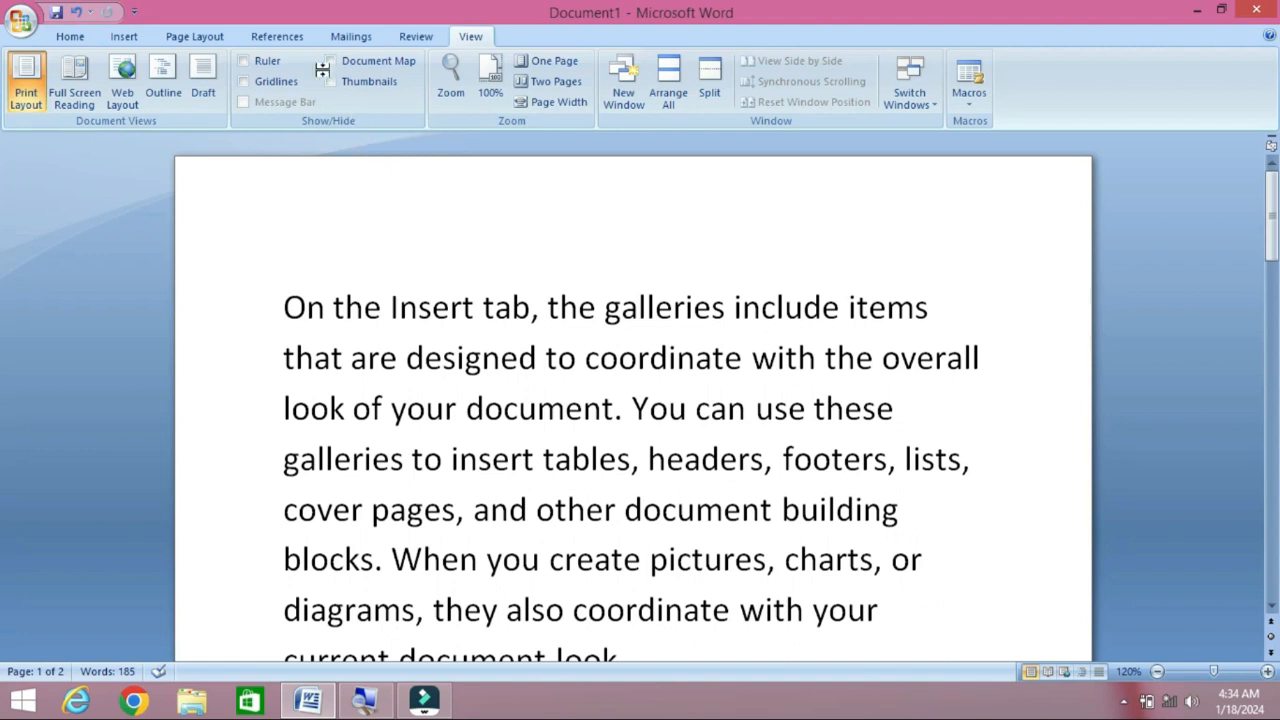
left_click(265, 63)
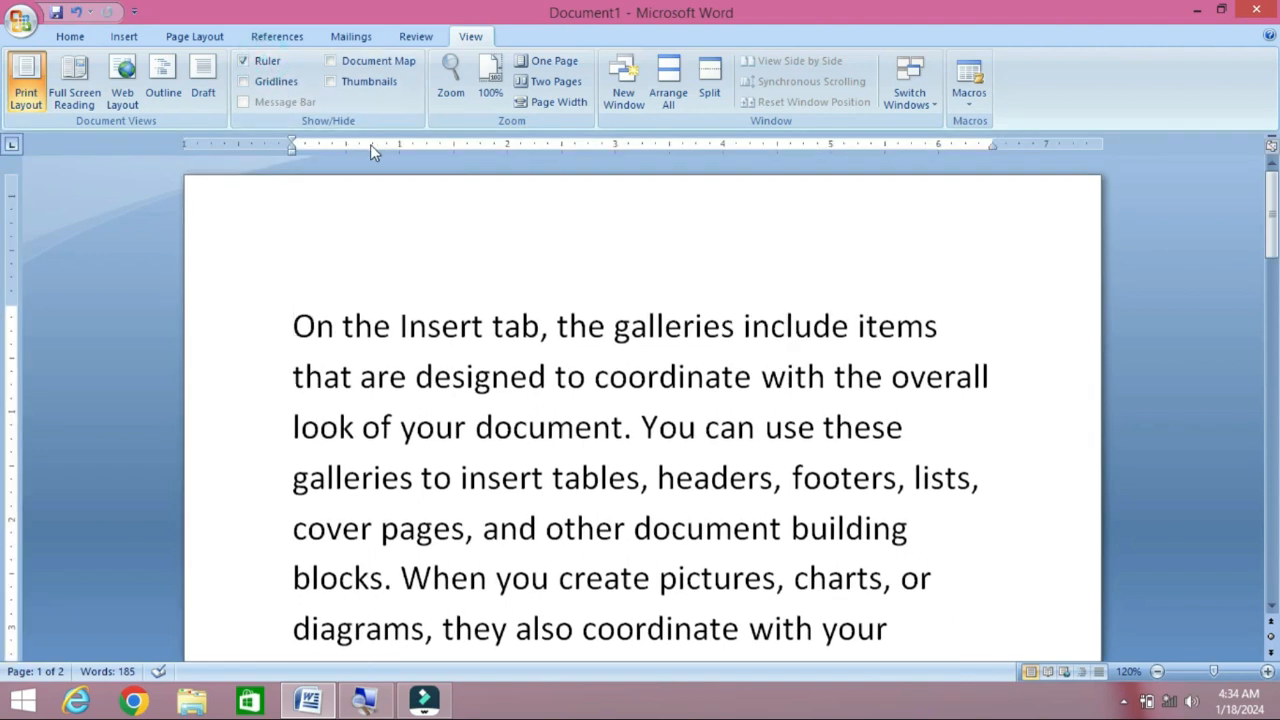
left_click(274, 83)
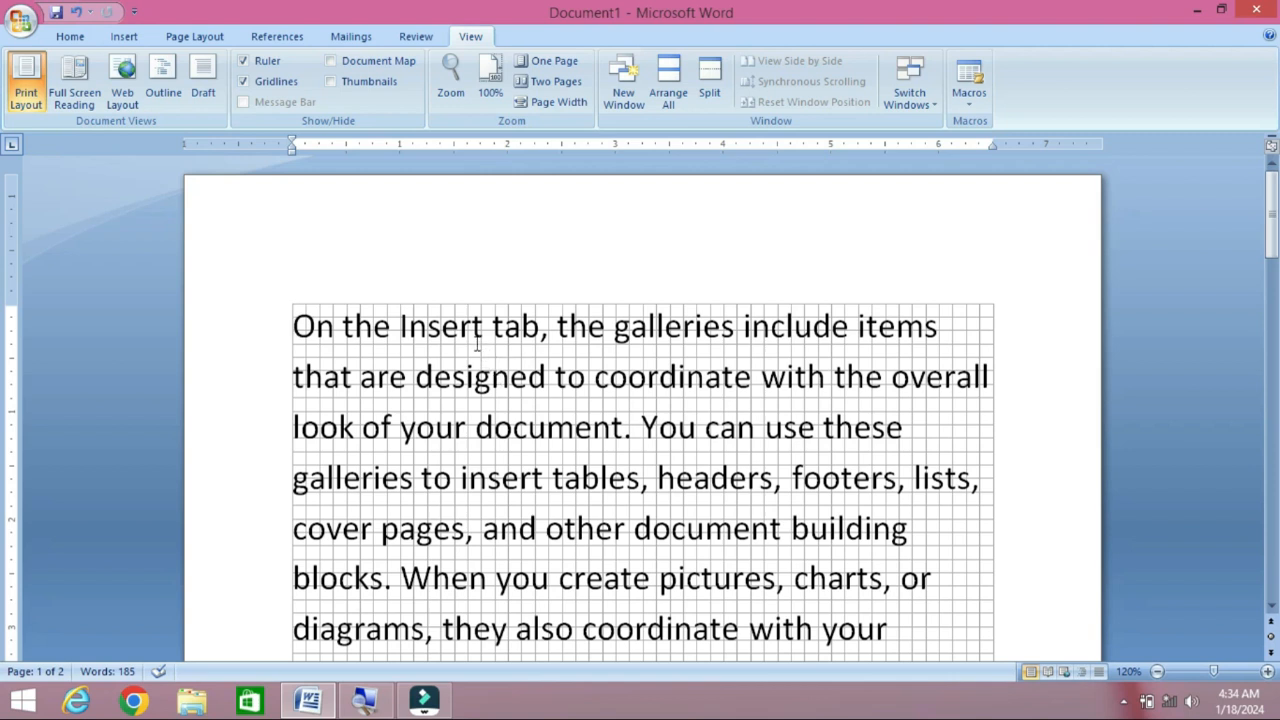
scroll(474, 337, "down", 3)
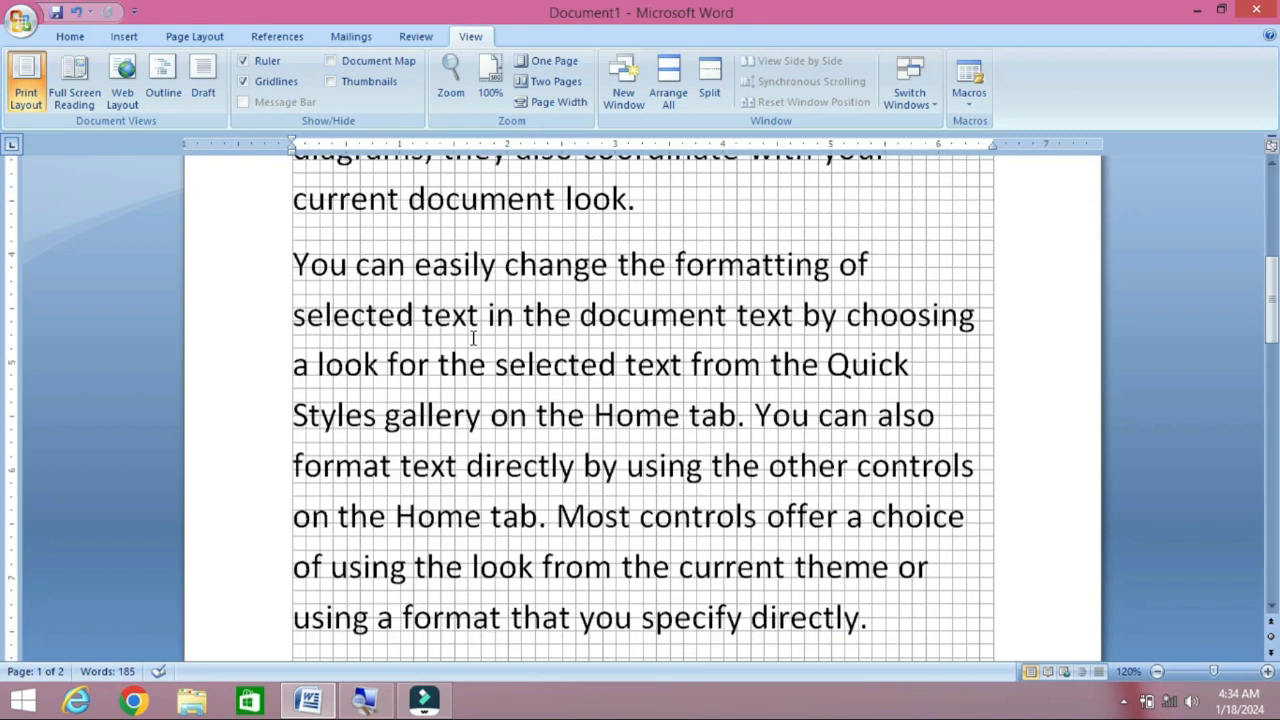
Step: Select all of the document's text and delete it
key("ctrl+a")
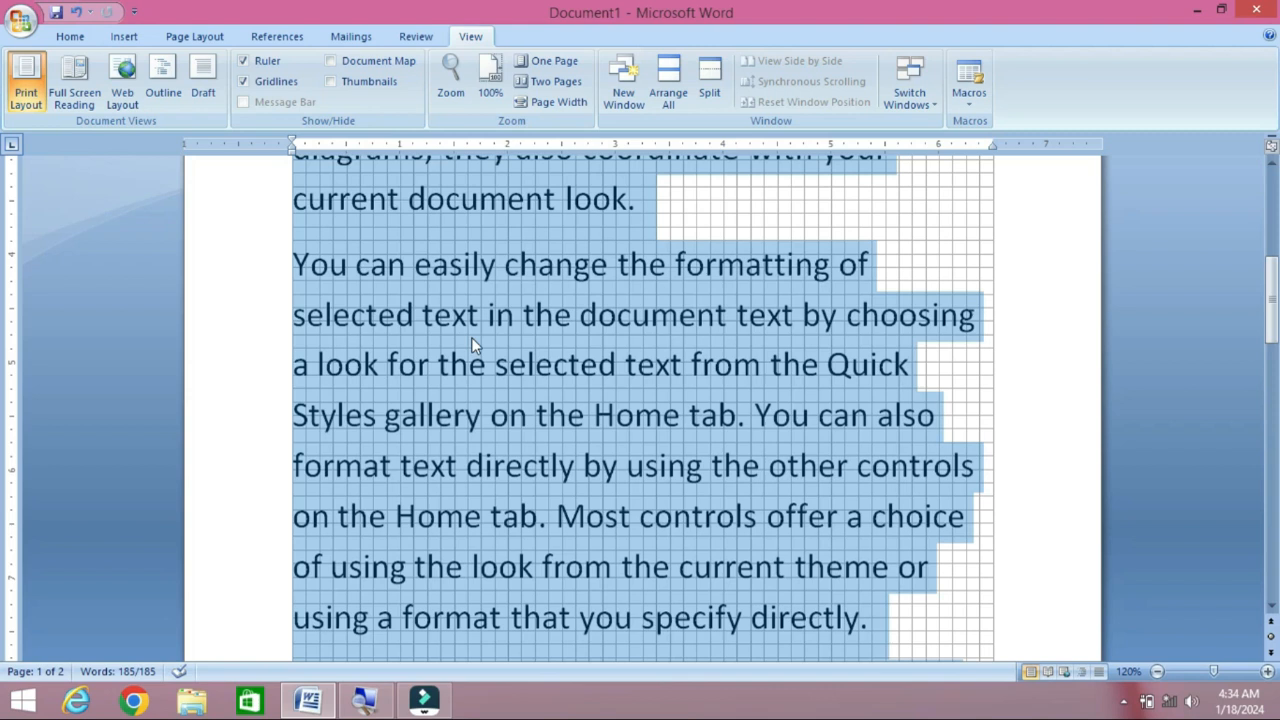
left_click(471, 337)
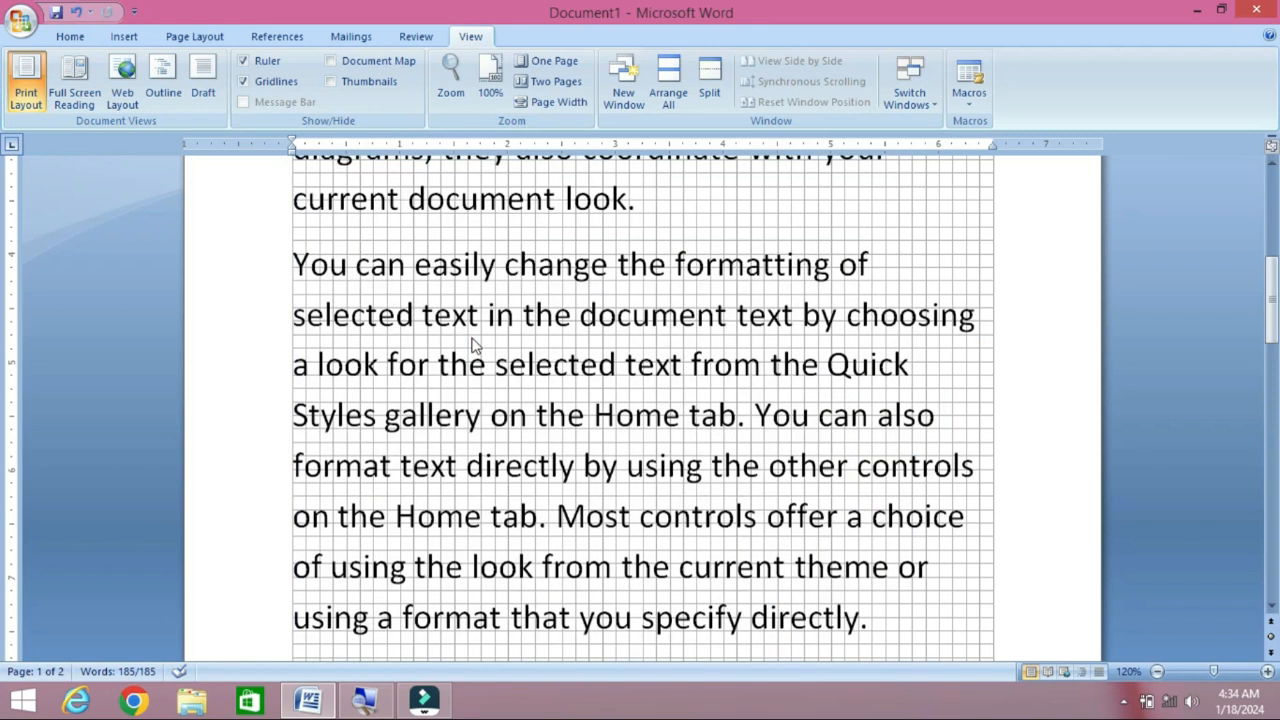
key("Delete")
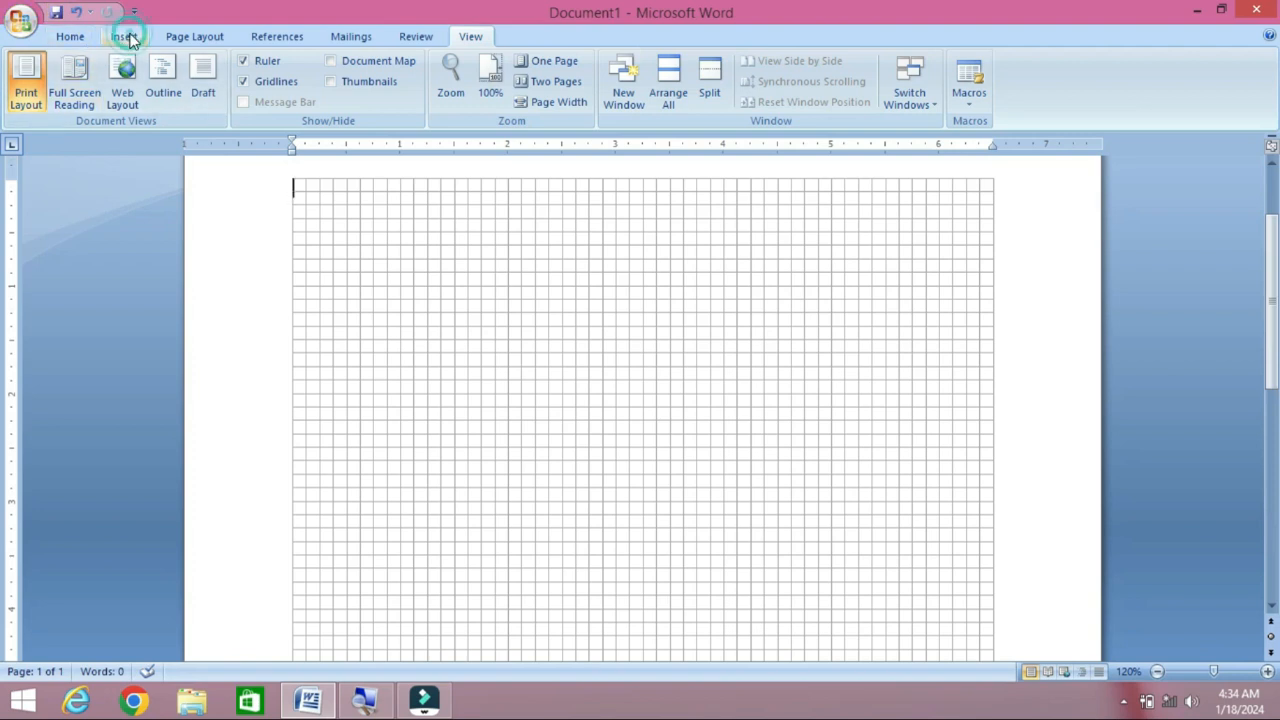
Step: Draw a vertical straight line about 1.63 inches long near the grid's upper-left corner
left_click(128, 37)
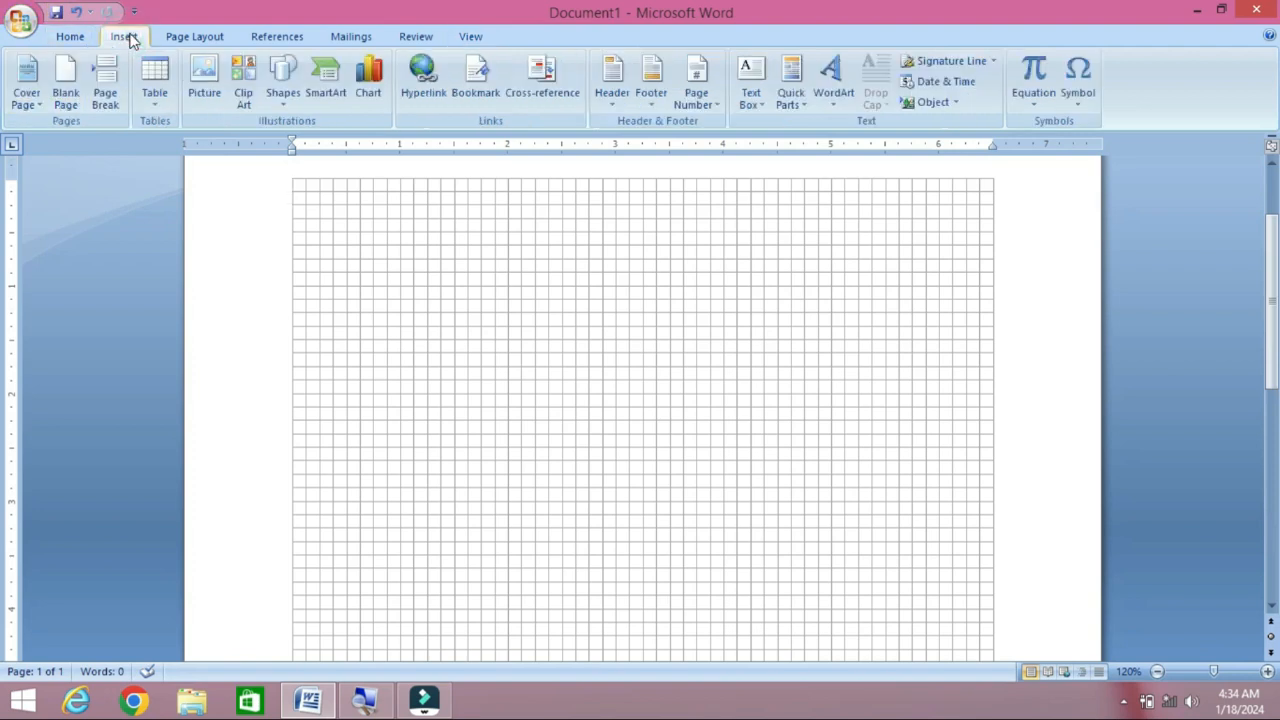
left_click(280, 102)
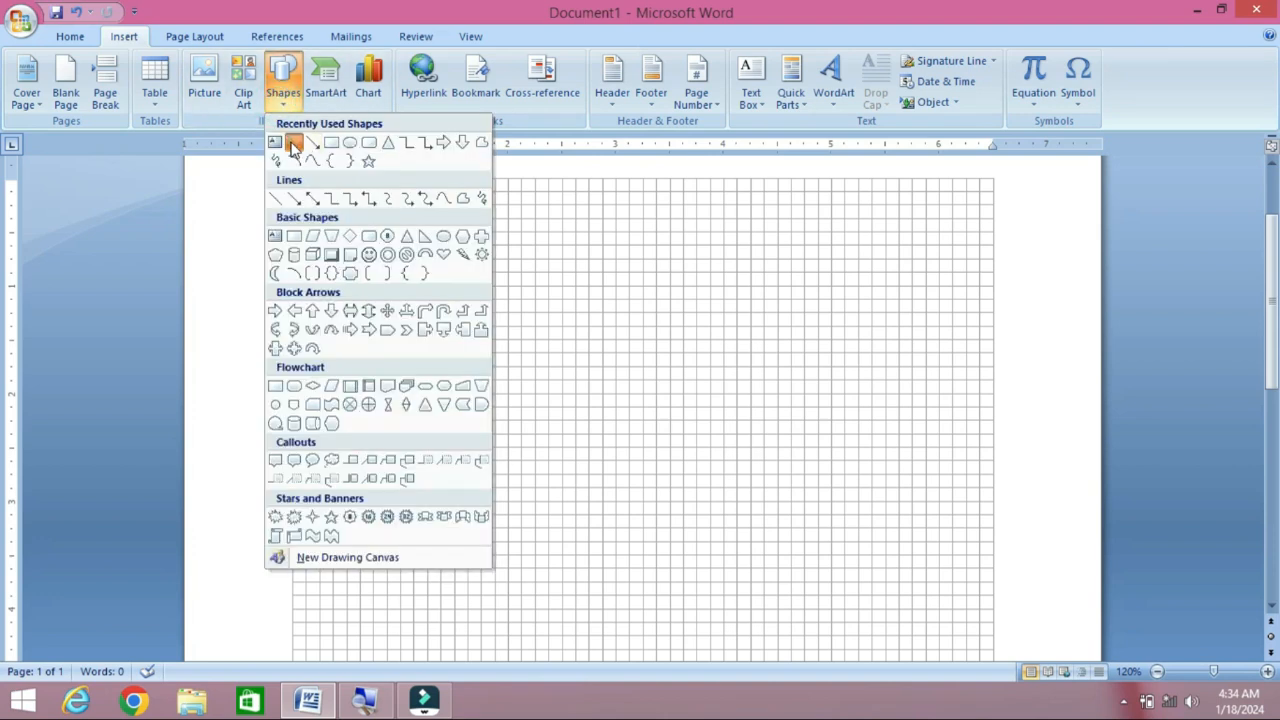
left_click(292, 143)
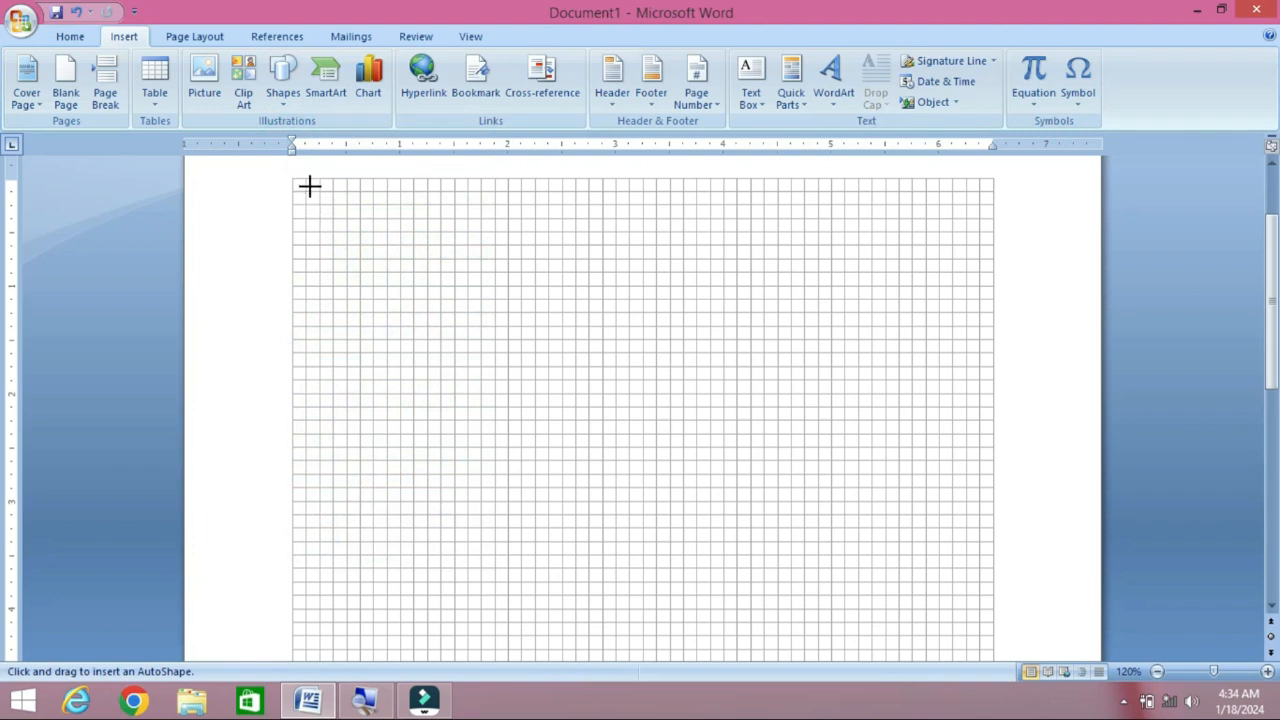
left_click_drag(306, 180, 309, 347)
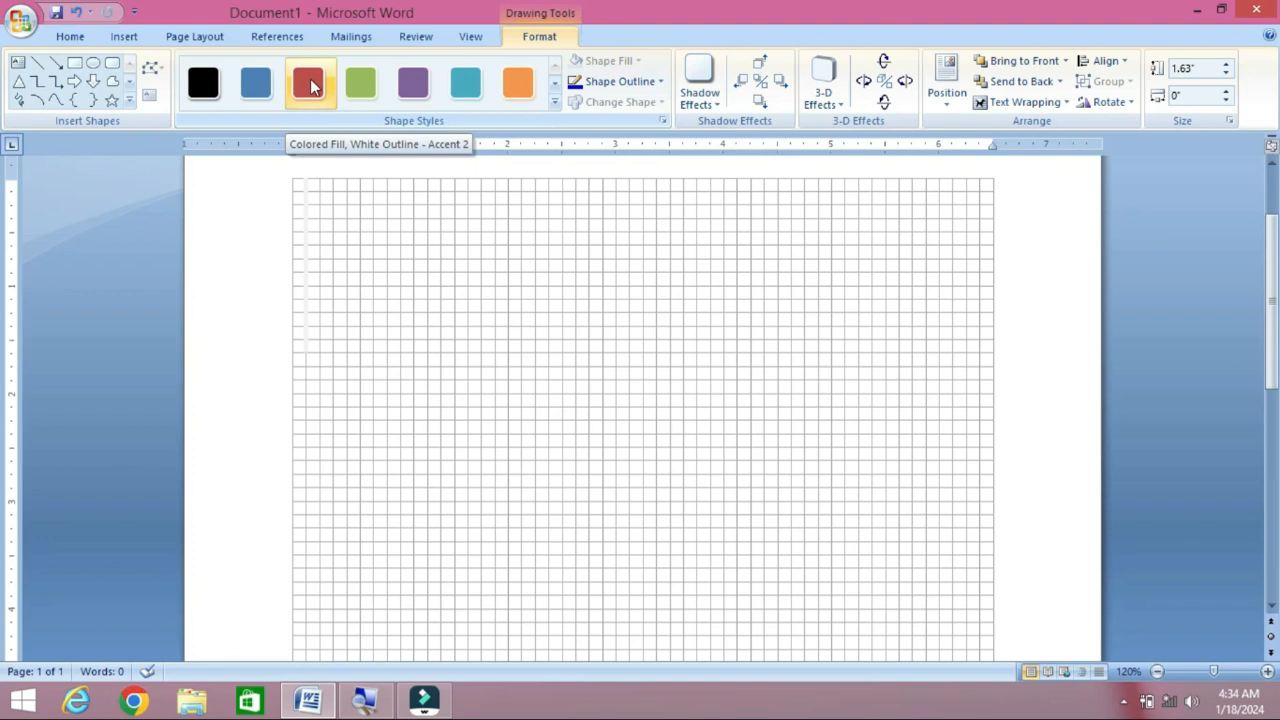
Step: Draw a rectangle about 2.38 inches wide and 1.63 inches high just right of the vertical line
left_click(77, 64)
left_click_drag(347, 179, 603, 354)
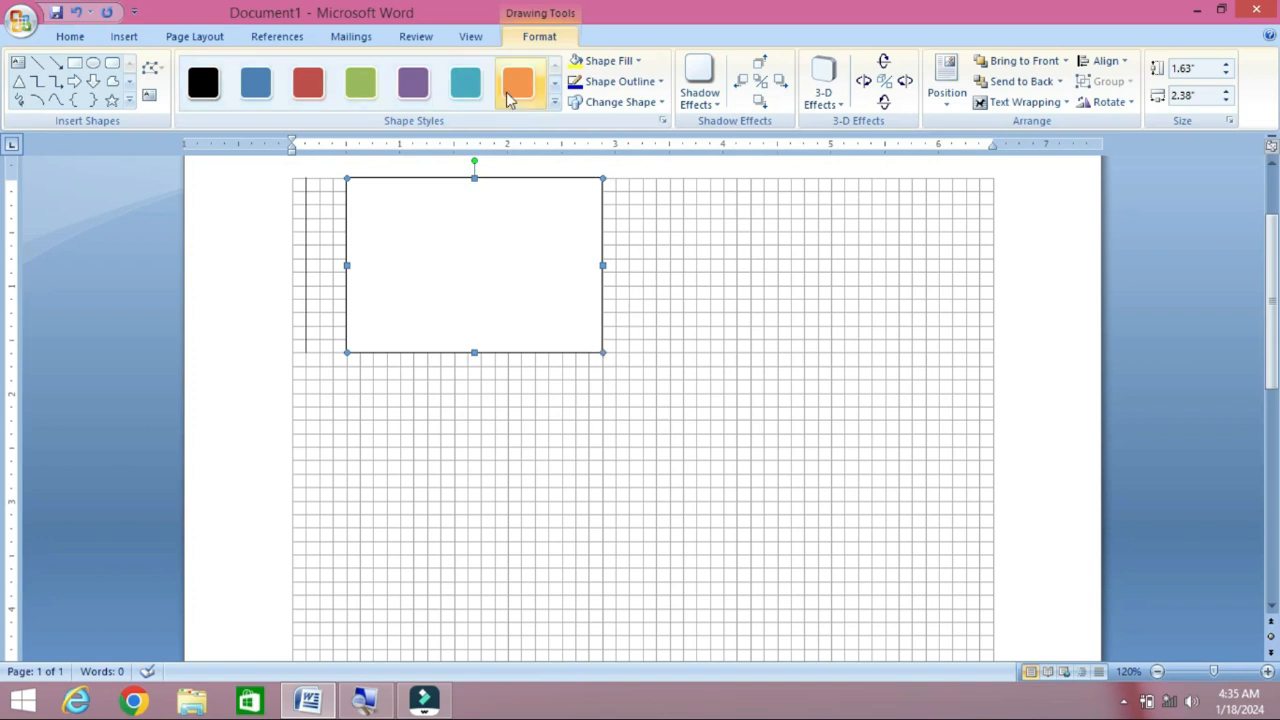
left_click(470, 36)
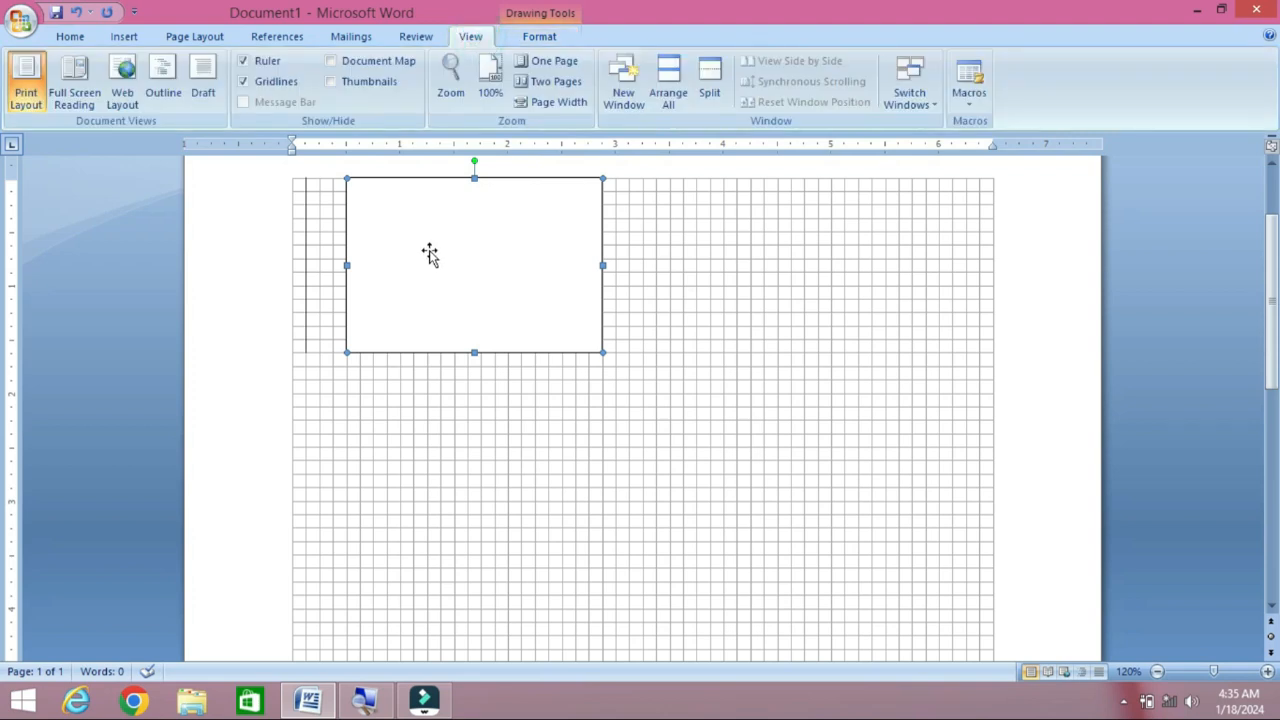
Step: Undo the drawn rectangle, the drawn line and the deletion of the document's text
key("ctrl+z")
key("ctrl+z")
key("ctrl+z")
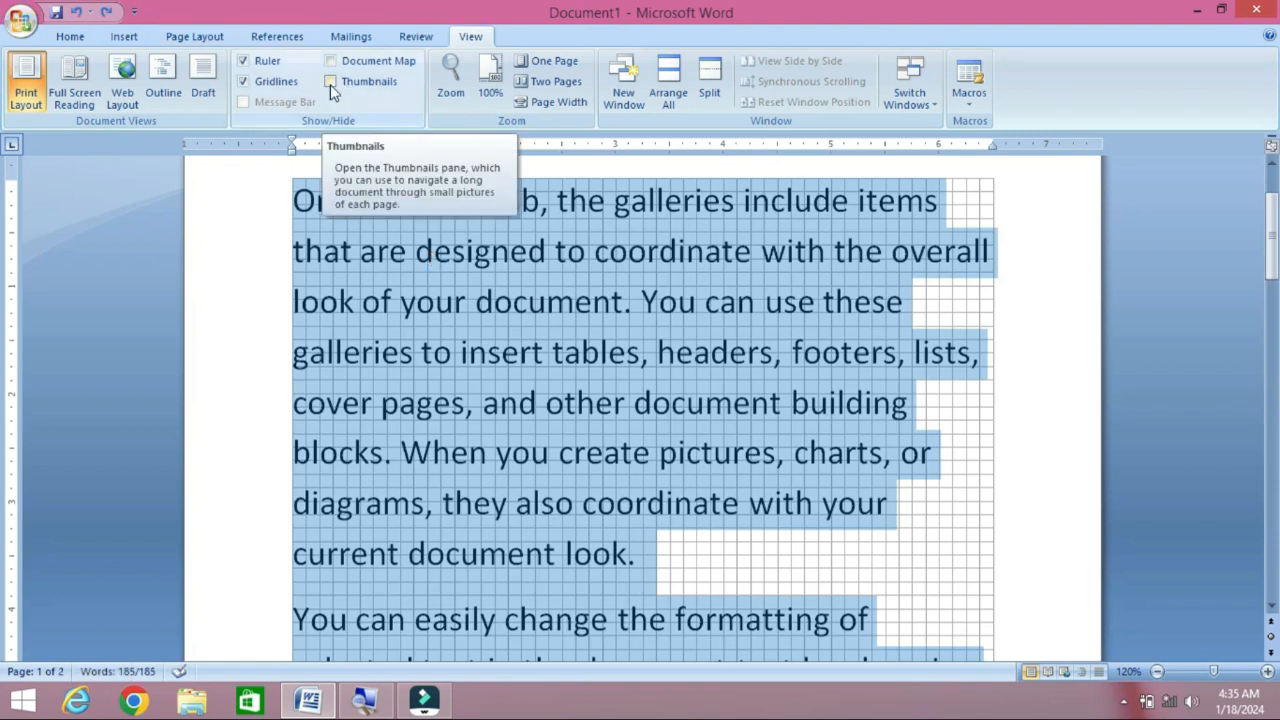
Step: Turn off the page gridlines, and show the Document Map and hide it again
left_click(243, 81)
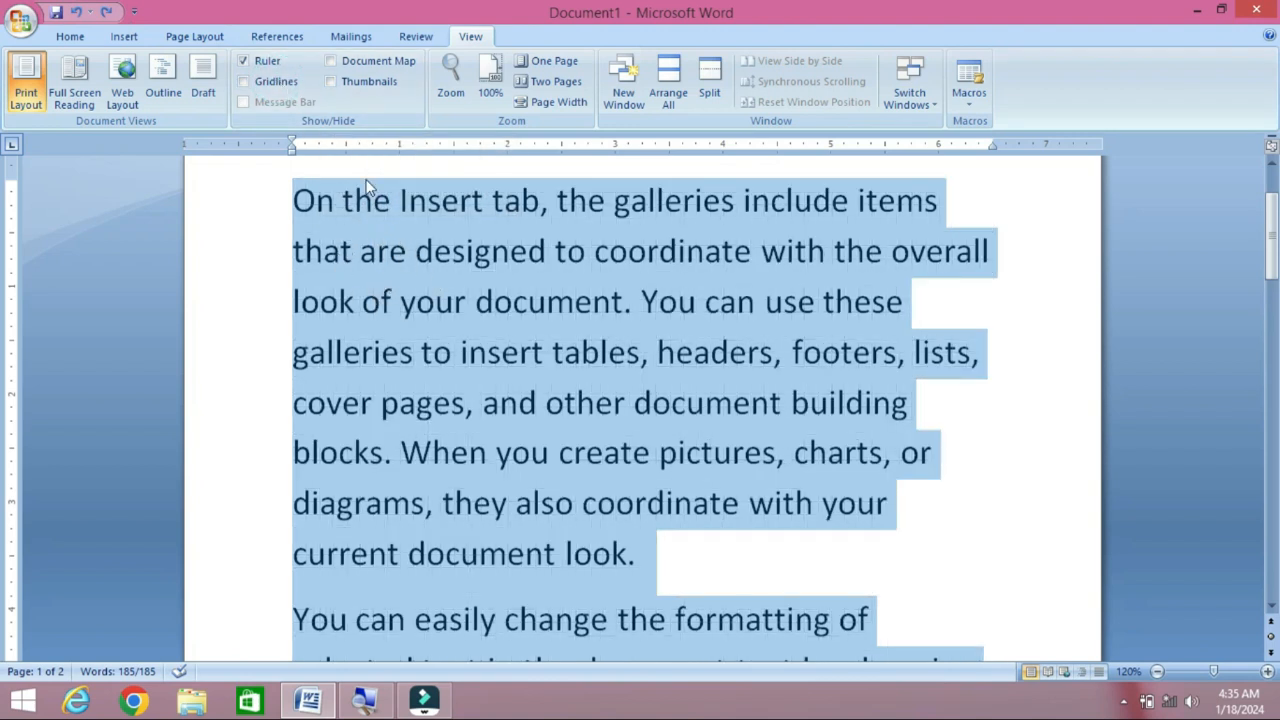
left_click(361, 62)
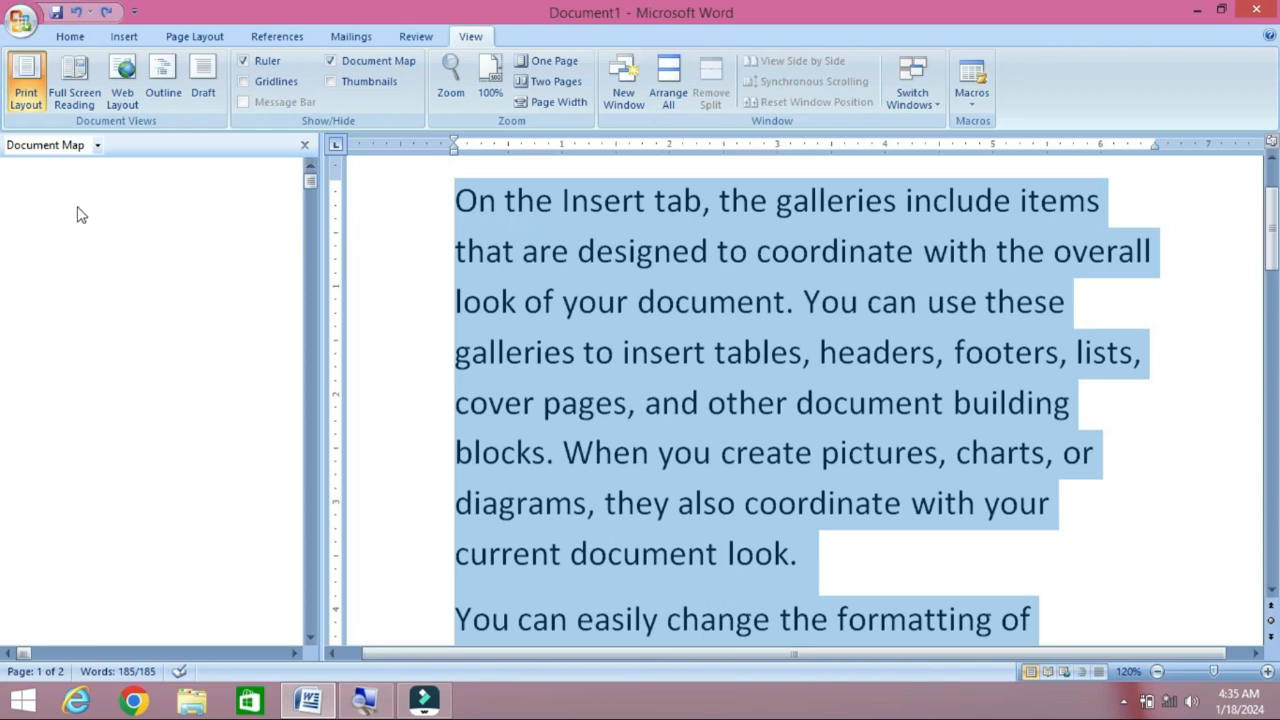
left_click(339, 62)
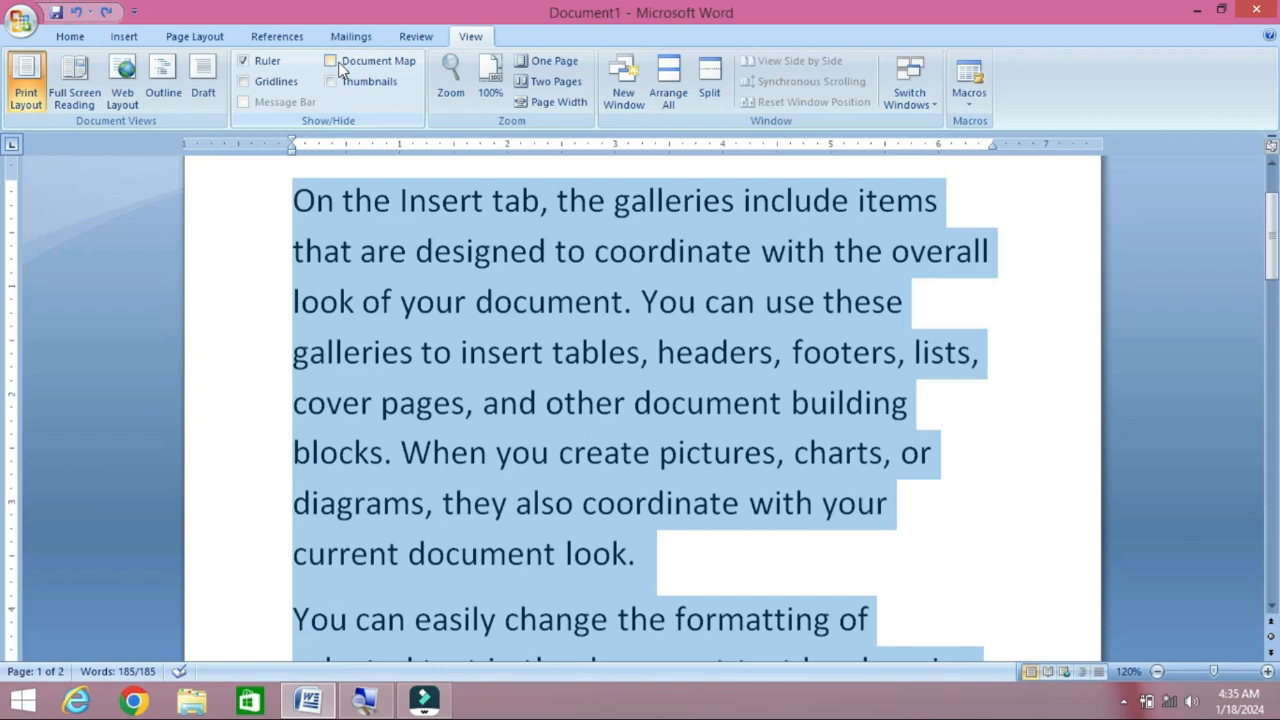
Step: Show the page thumbnails and insert a page break below the document's last paragraph
left_click(368, 86)
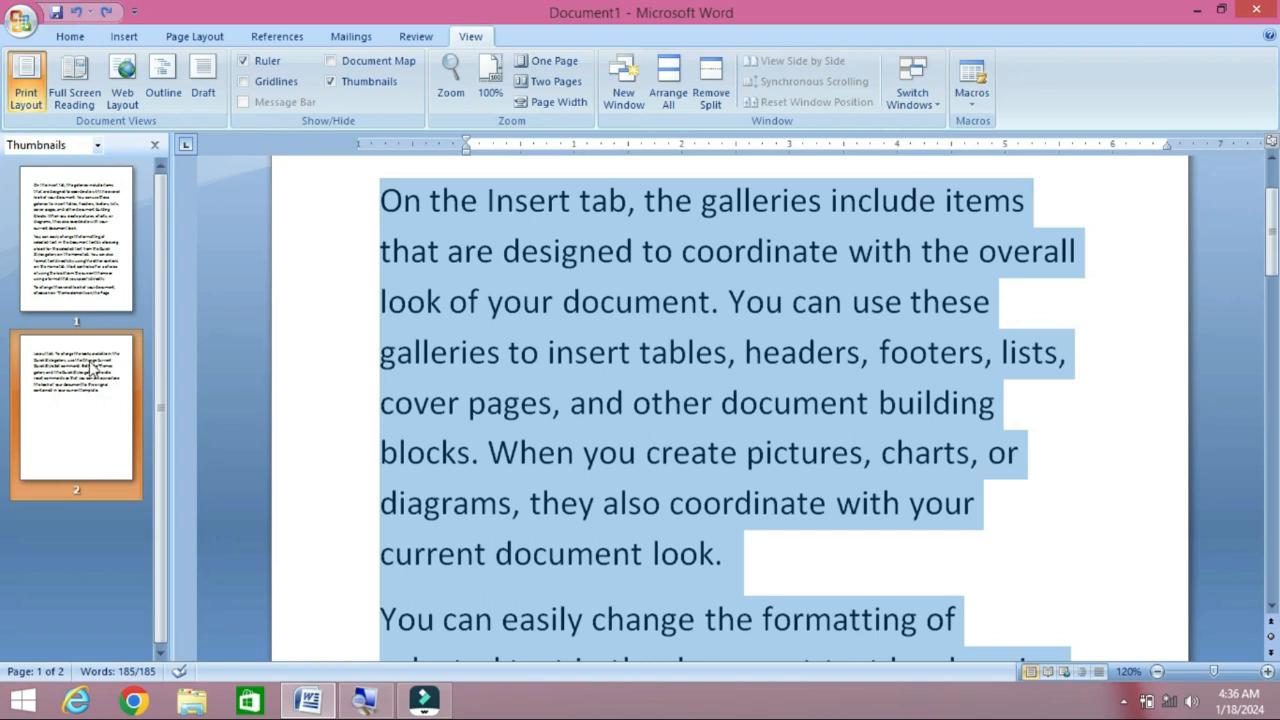
scroll(484, 300, "down", 6)
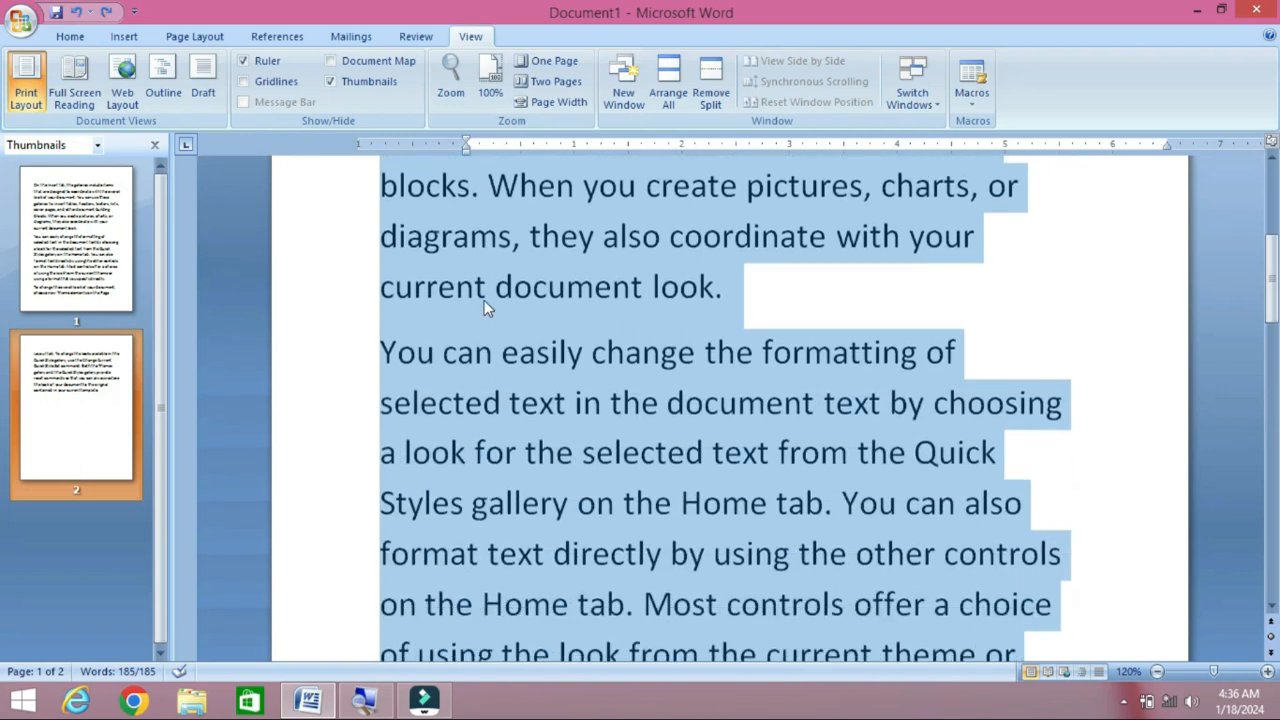
scroll(484, 300, "down", 6)
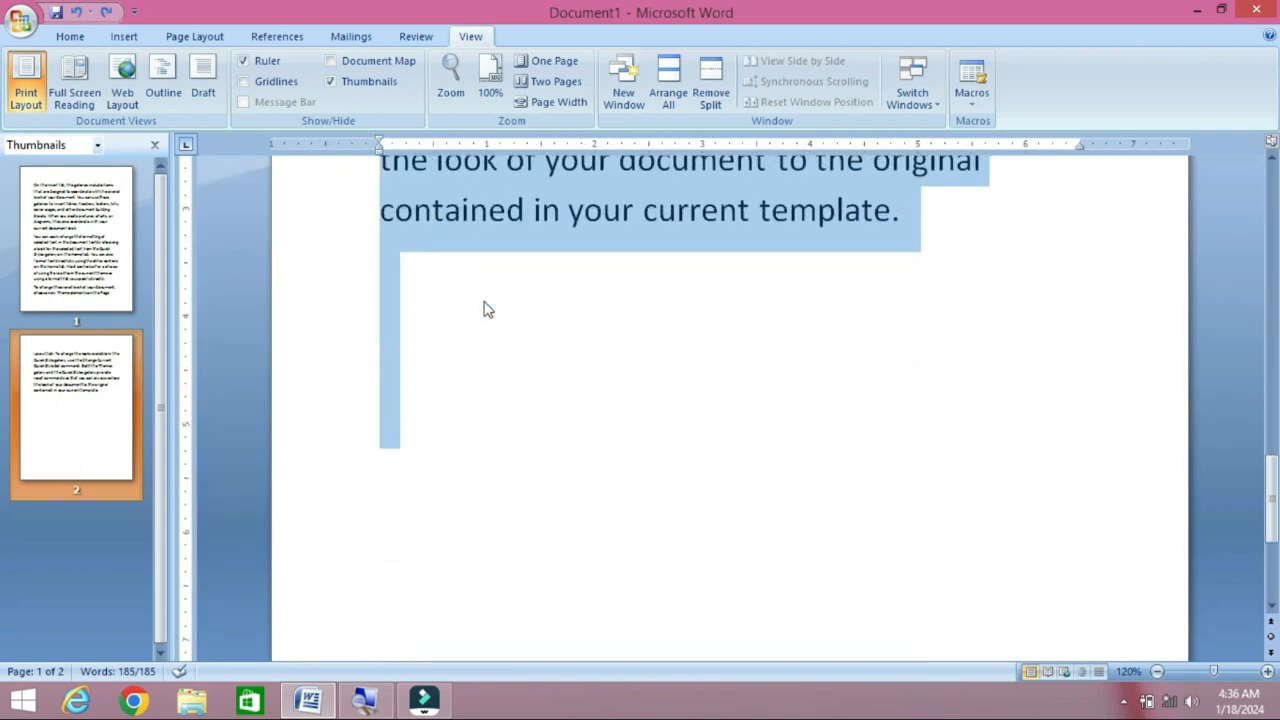
scroll(484, 300, "up", 1)
left_click(1054, 334)
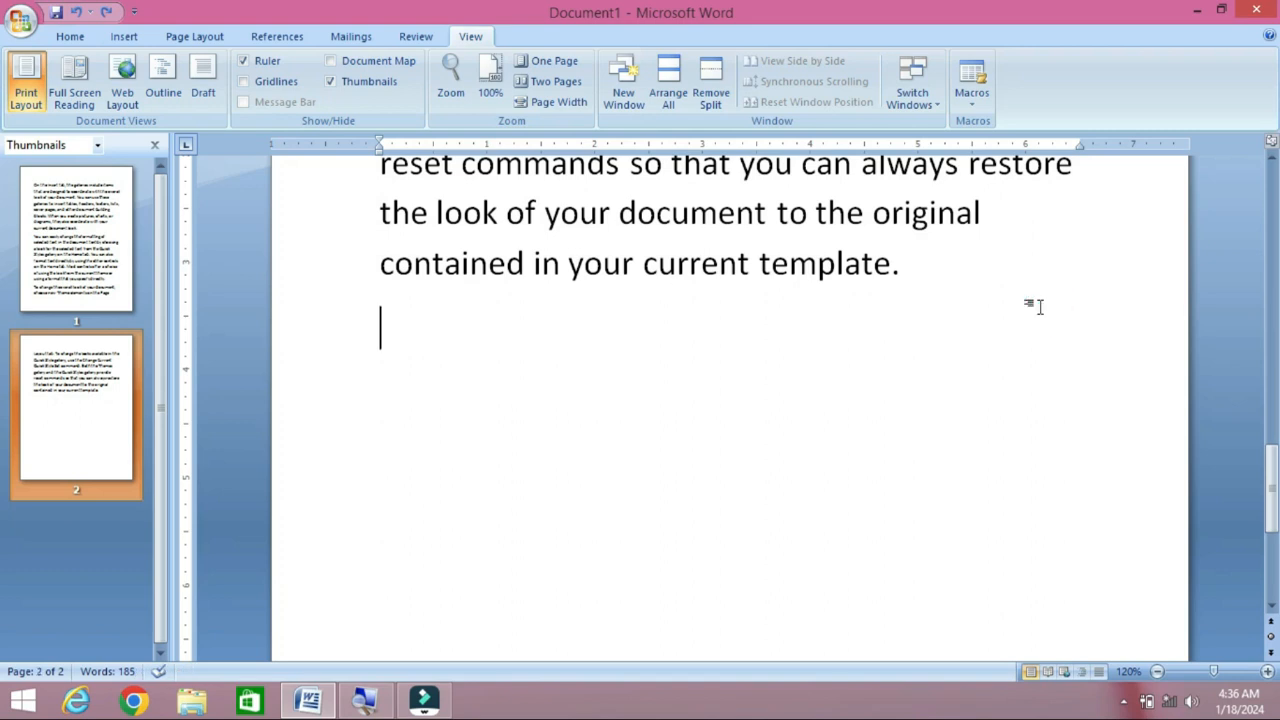
key("ctrl+Return")
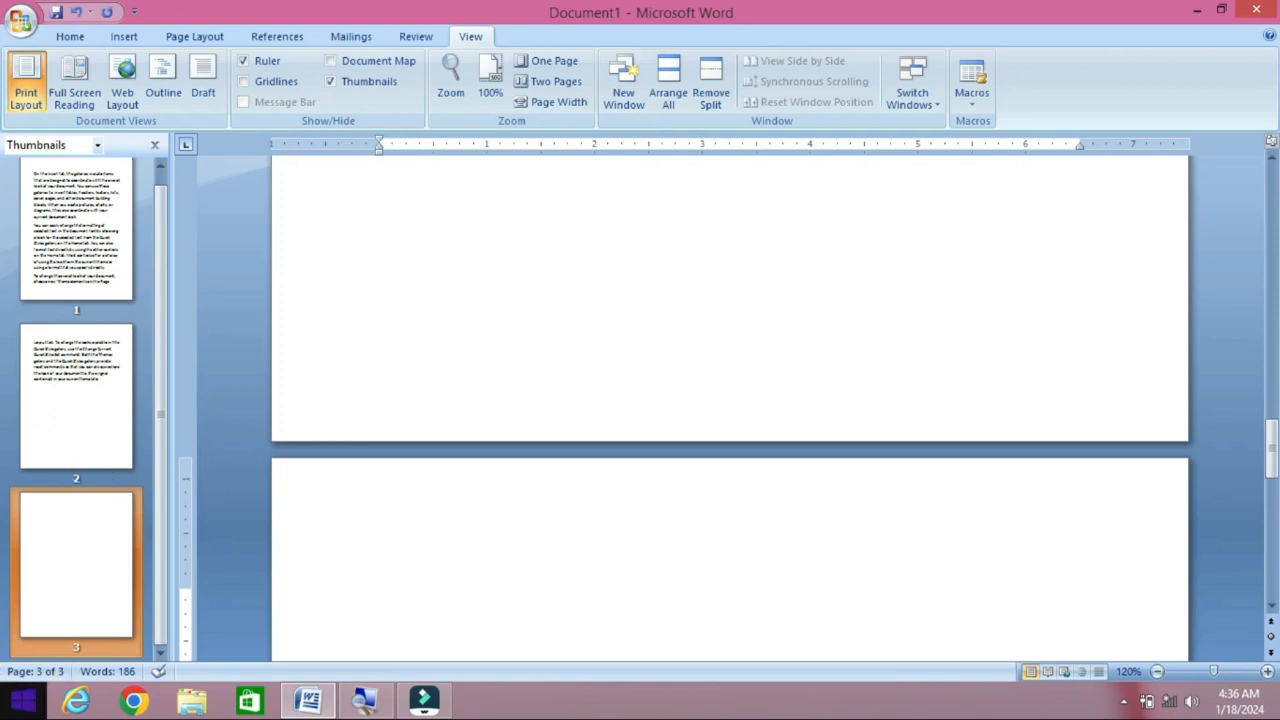
Step: Hide the page thumbnails and return to the beginning of the document
left_click(372, 84)
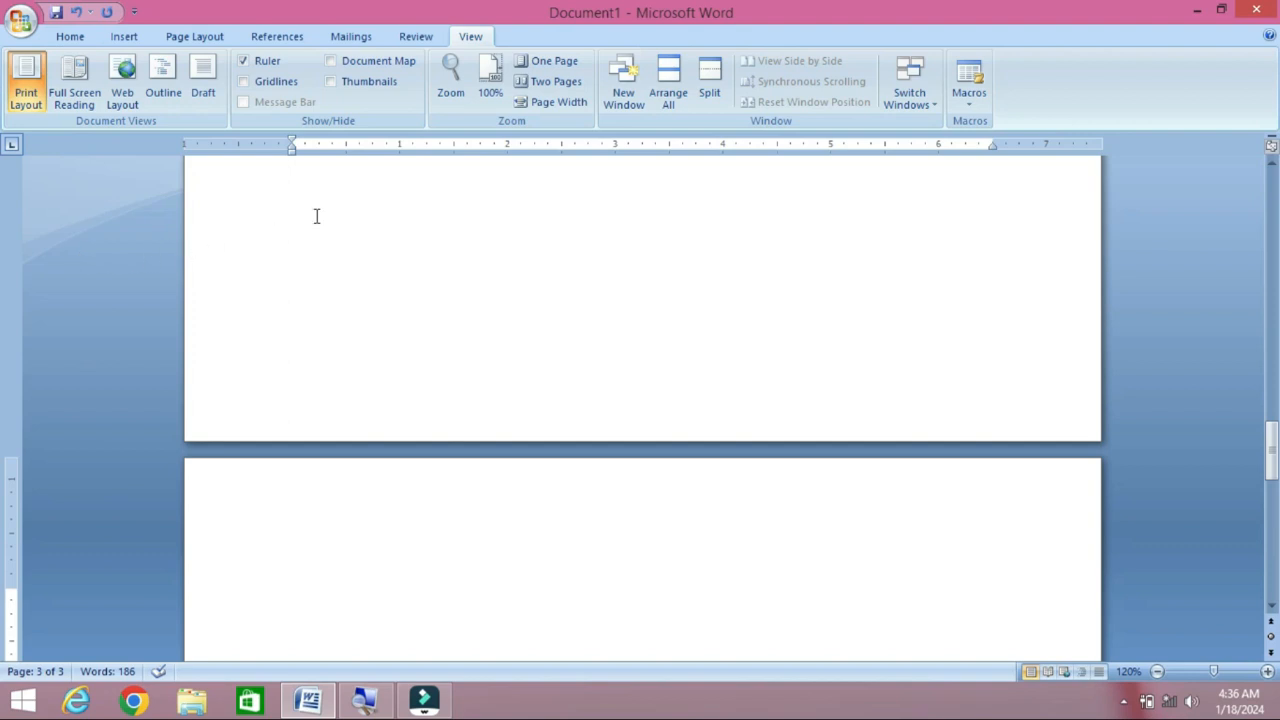
scroll(500, 221, "up", 5)
scroll(500, 221, "up", 15)
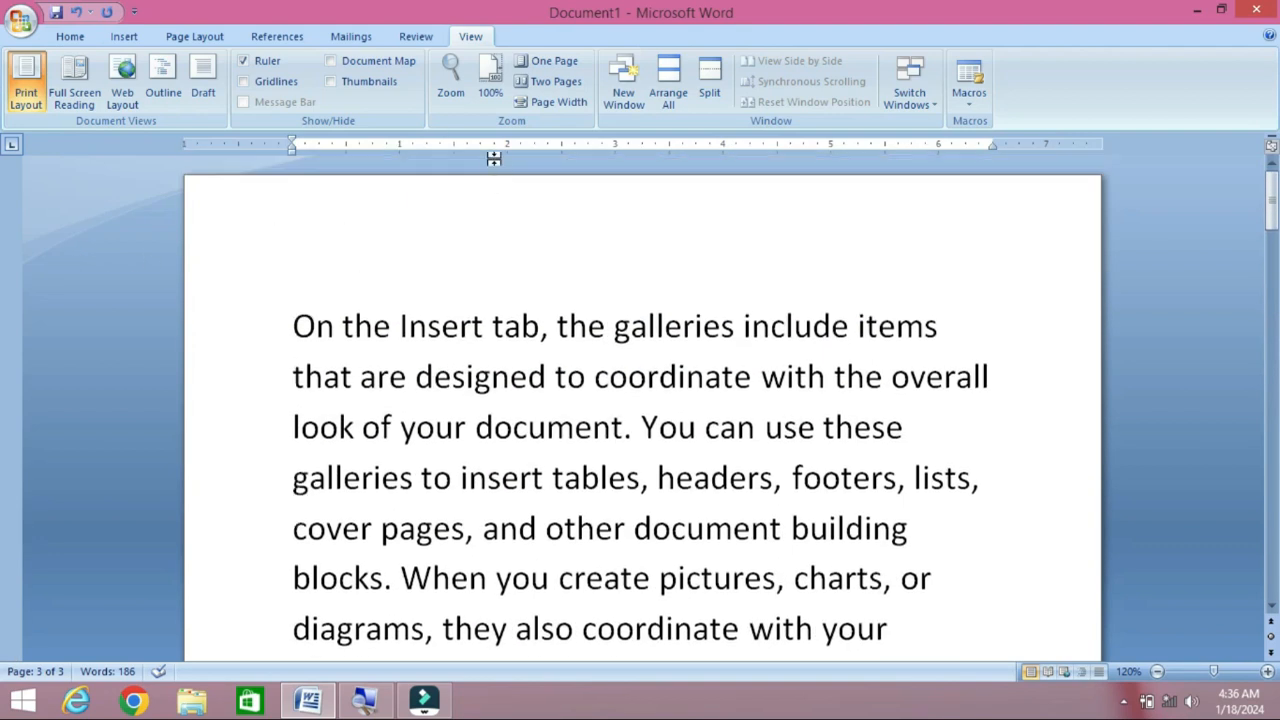
Step: Set the document's zoom level to 75%
left_click(458, 96)
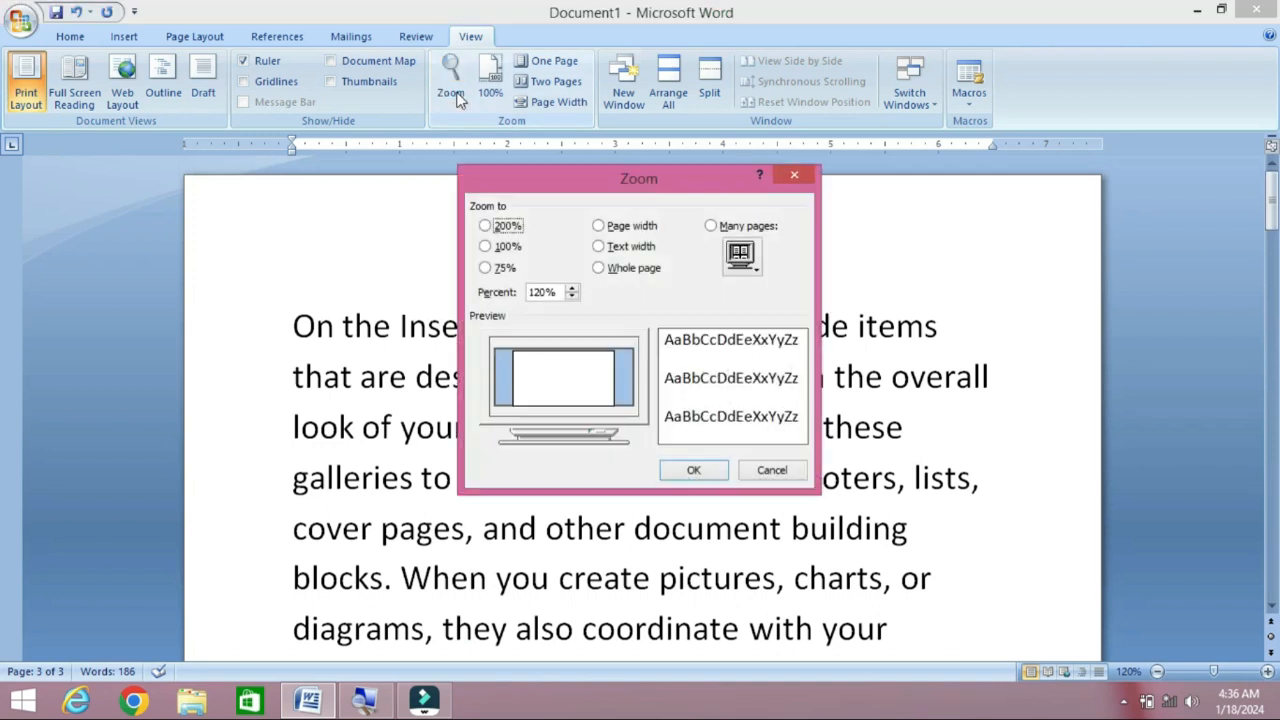
left_click(504, 269)
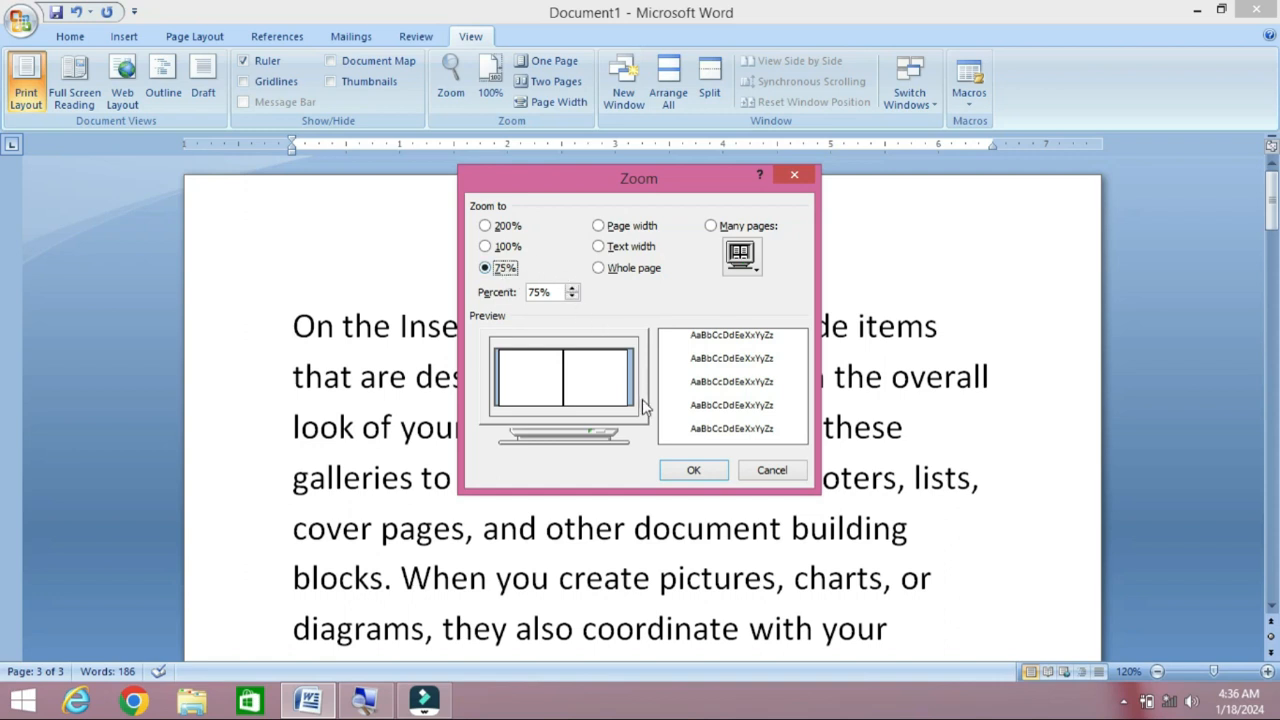
left_click(693, 470)
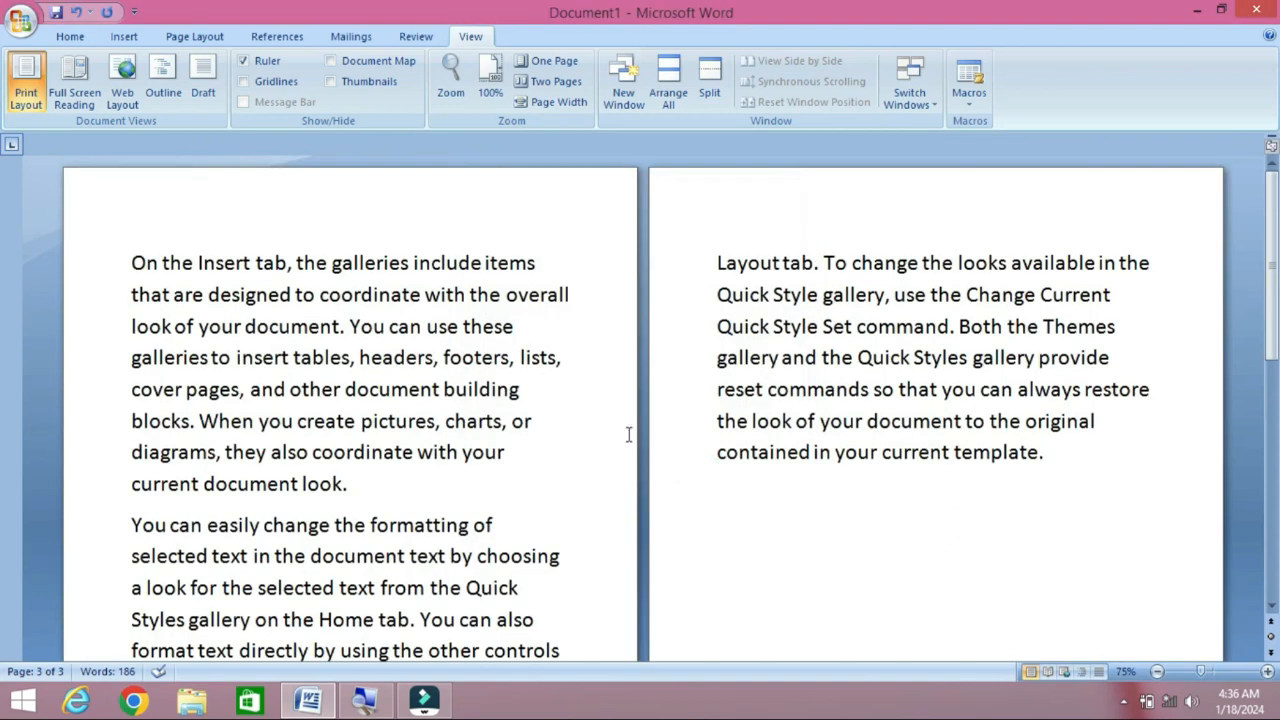
Step: Set the document's zoom level to 200%
left_click(449, 90)
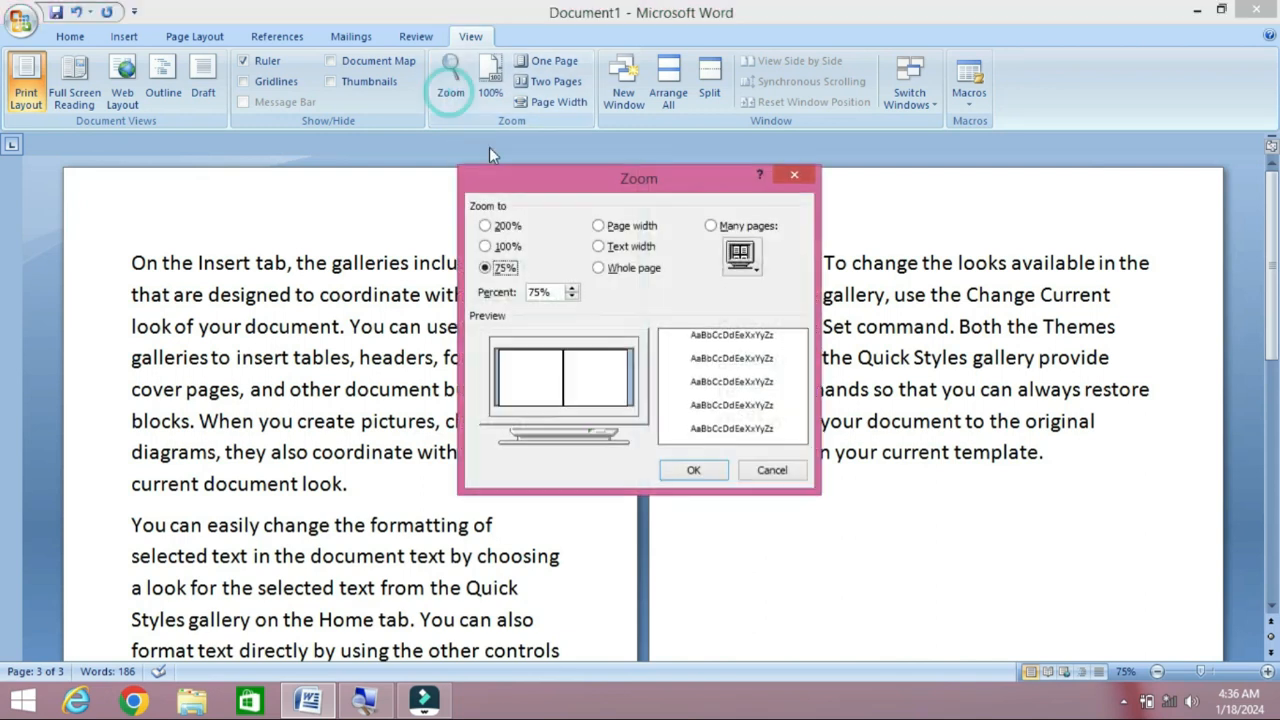
left_click(485, 225)
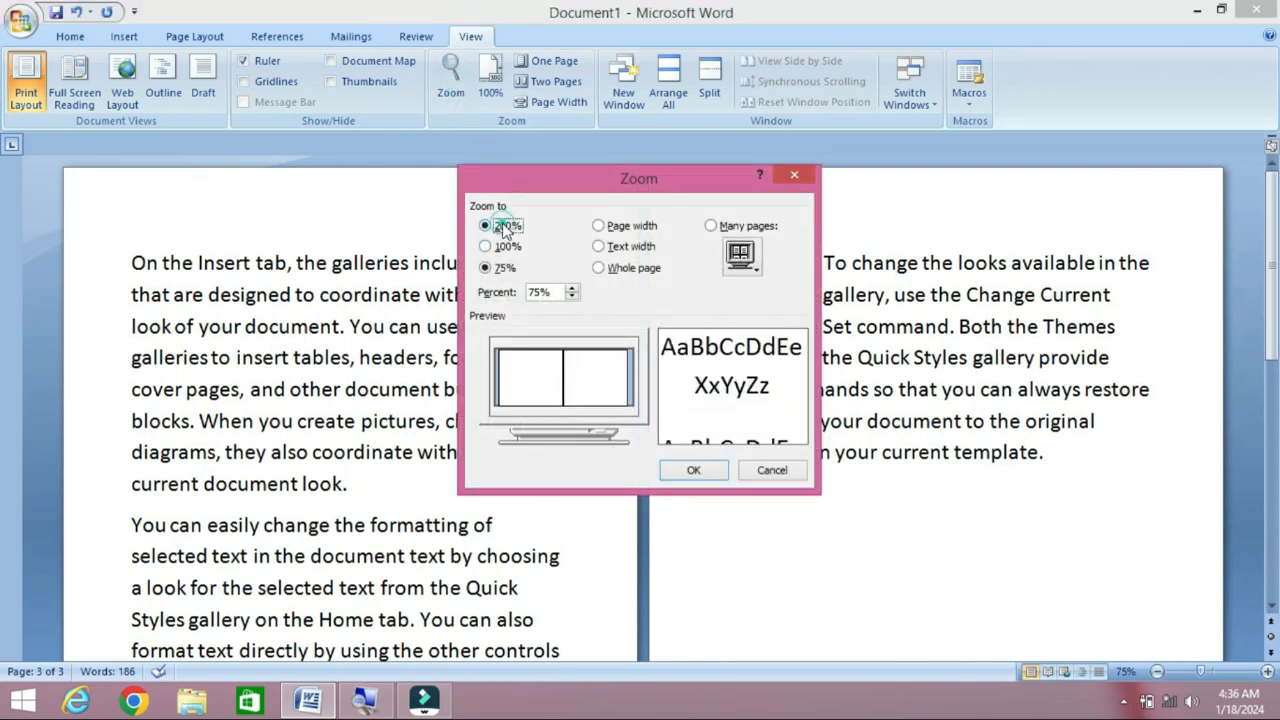
left_click(693, 471)
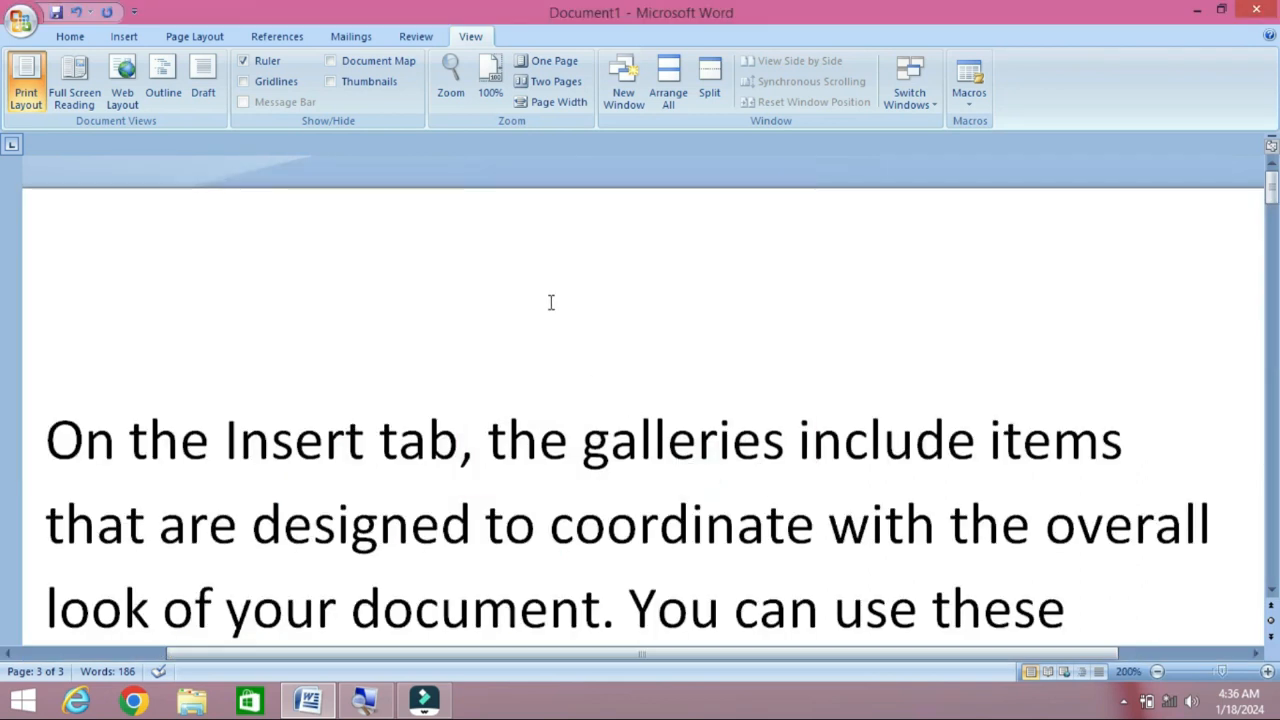
Step: Set the document's zoom level to the preset 100%
left_click(451, 86)
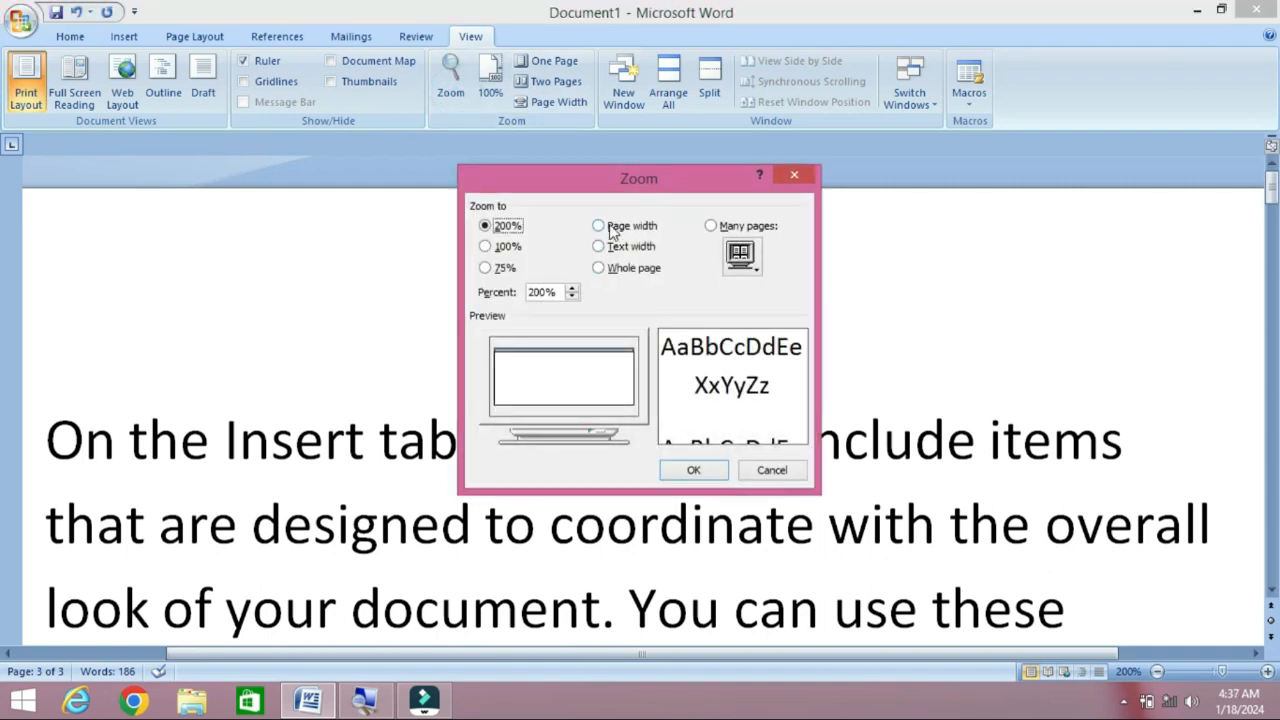
left_click(515, 248)
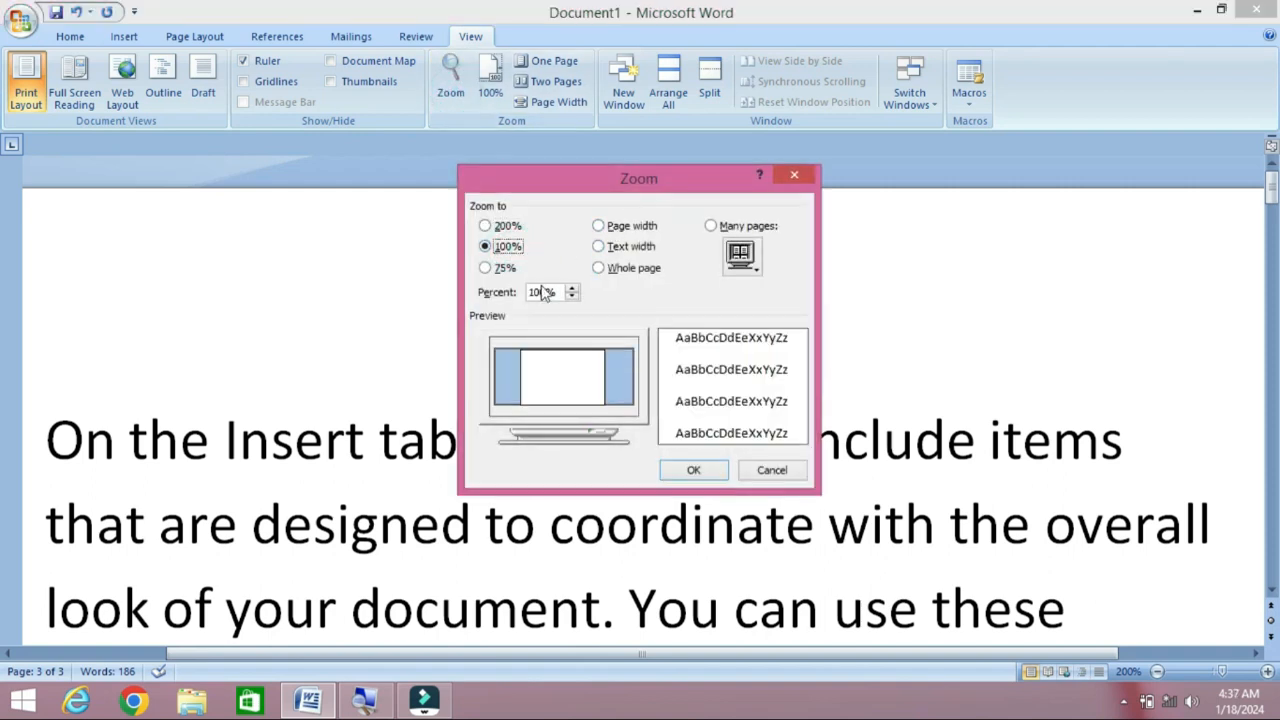
left_click(688, 468)
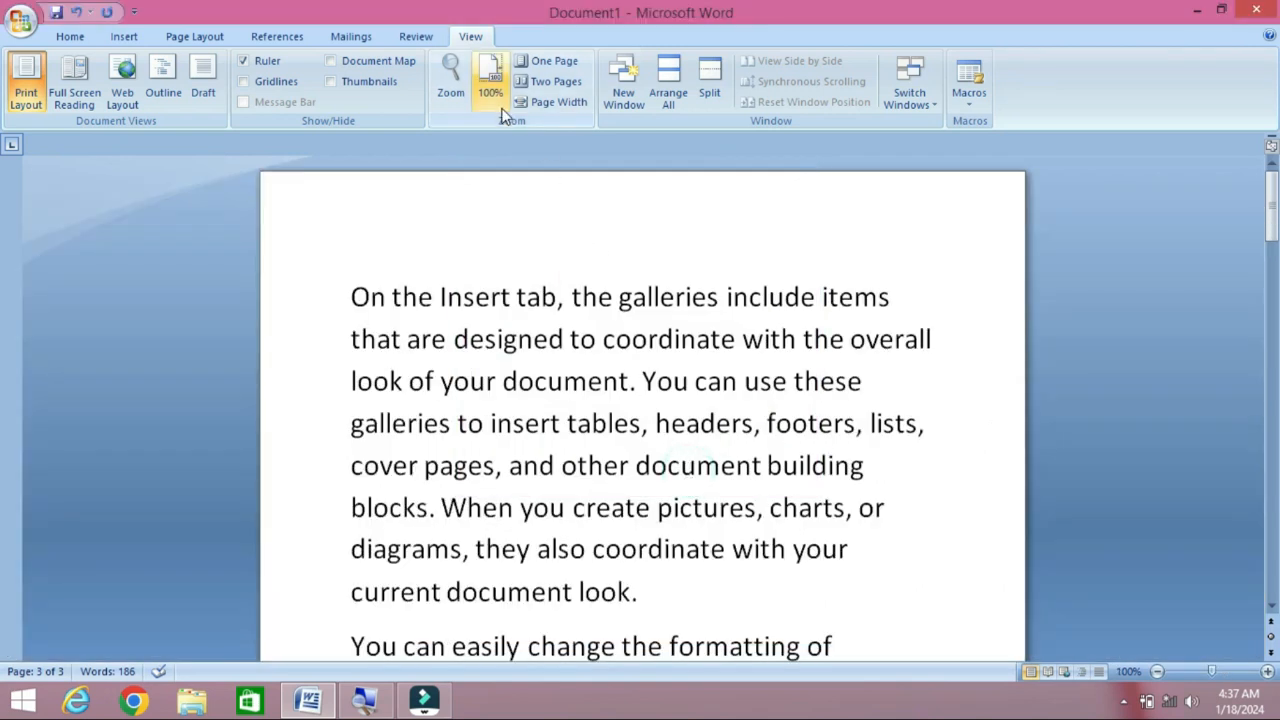
Step: Enter 100% as the custom zoom percentage and apply it to the document
left_click(450, 84)
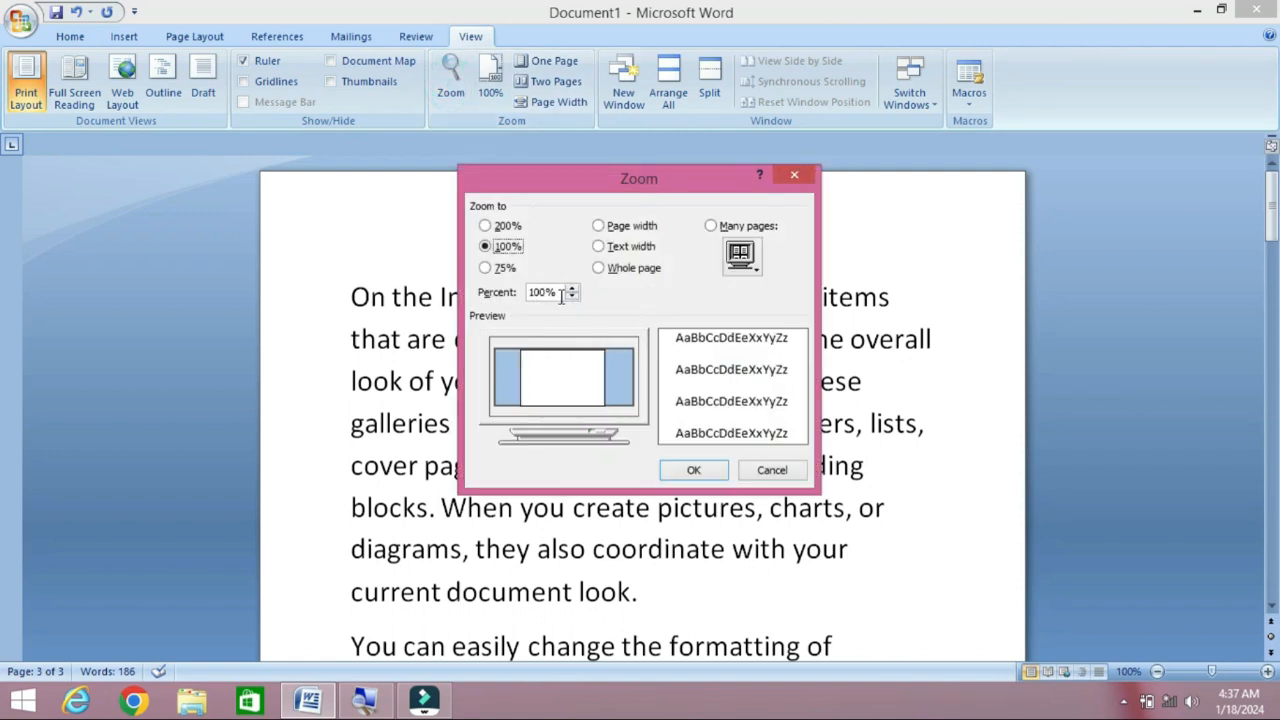
left_click_drag(555, 292, 508, 298)
type("1")
left_click(684, 470)
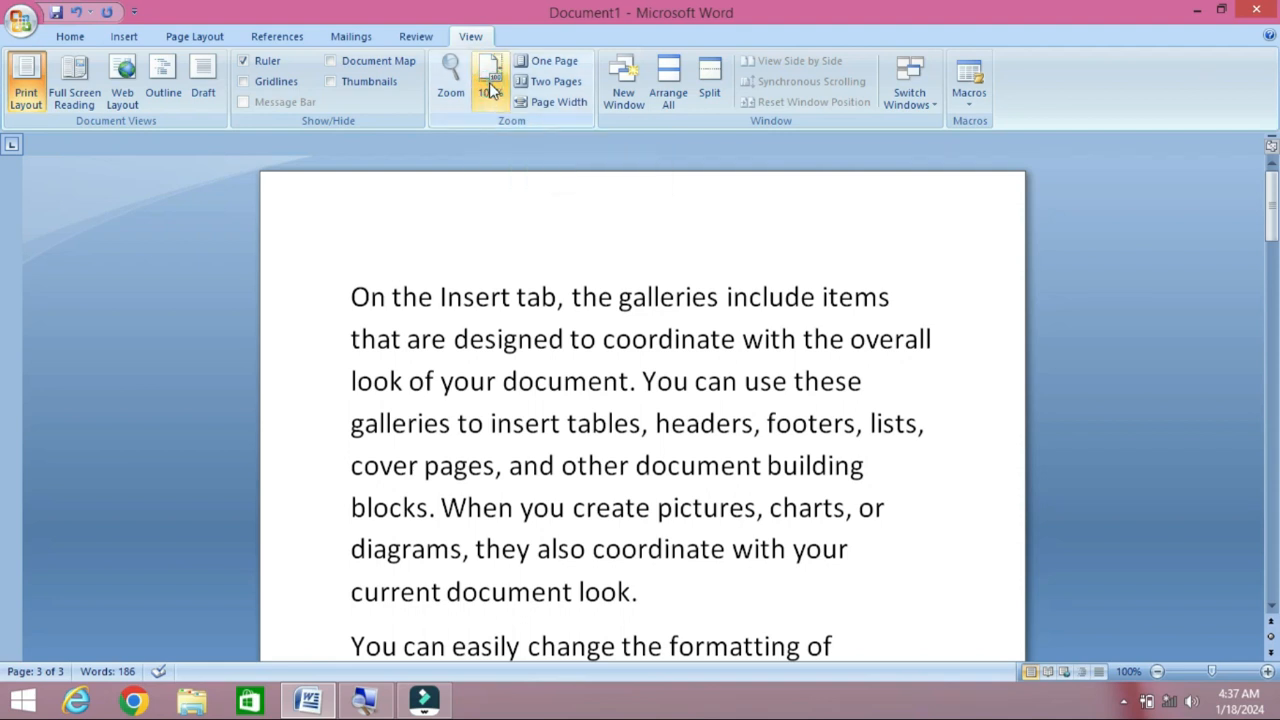
Step: Enlarge the document to the 200% zoom preset and reset it to 100%
left_click(451, 82)
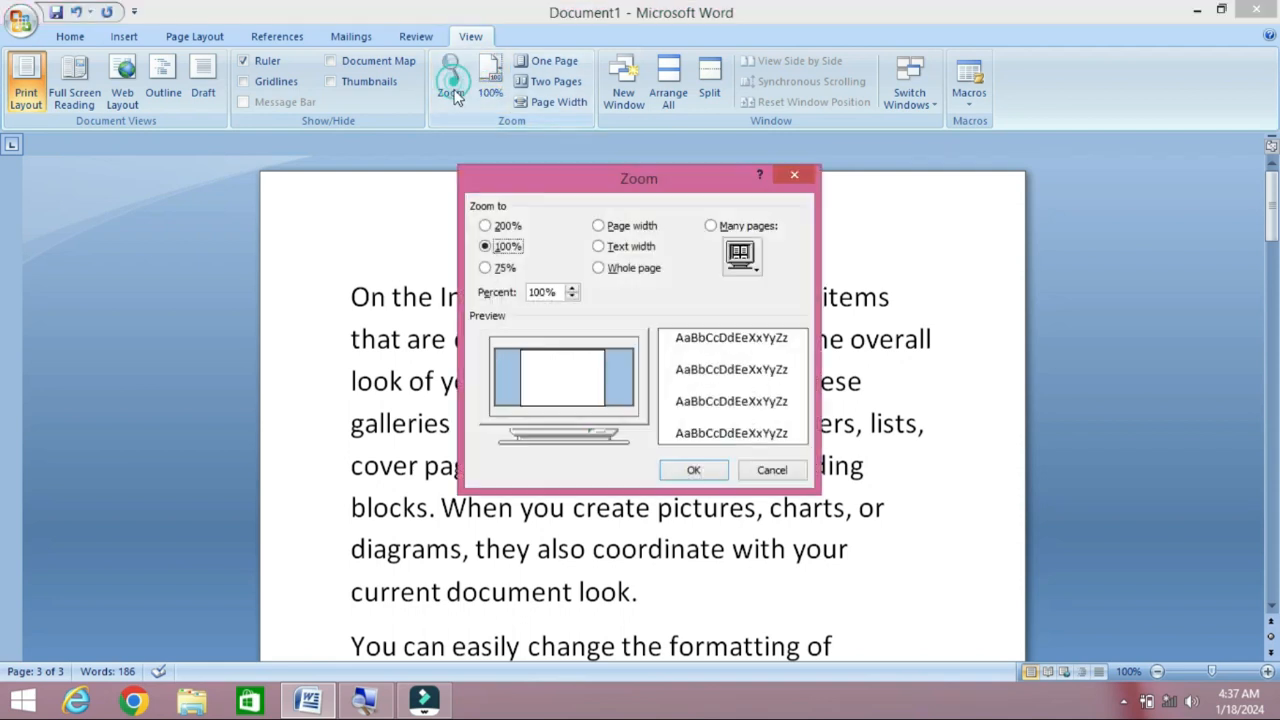
left_click(489, 227)
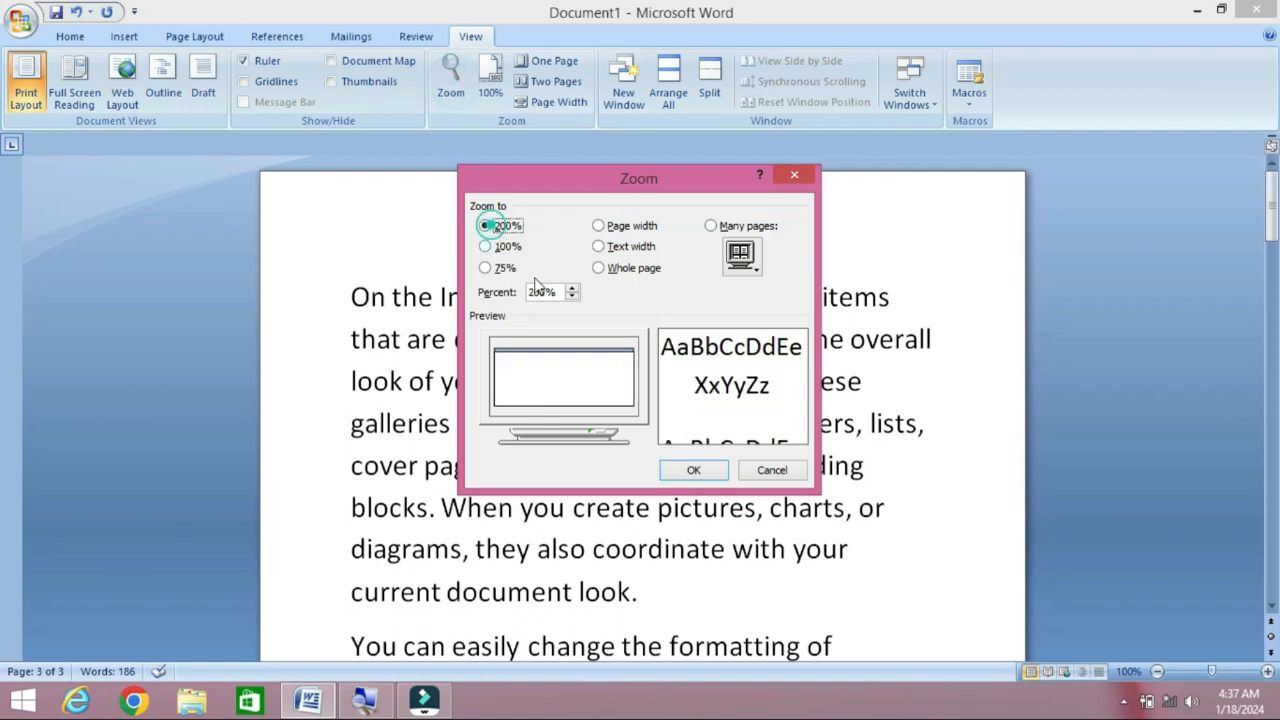
left_click(695, 471)
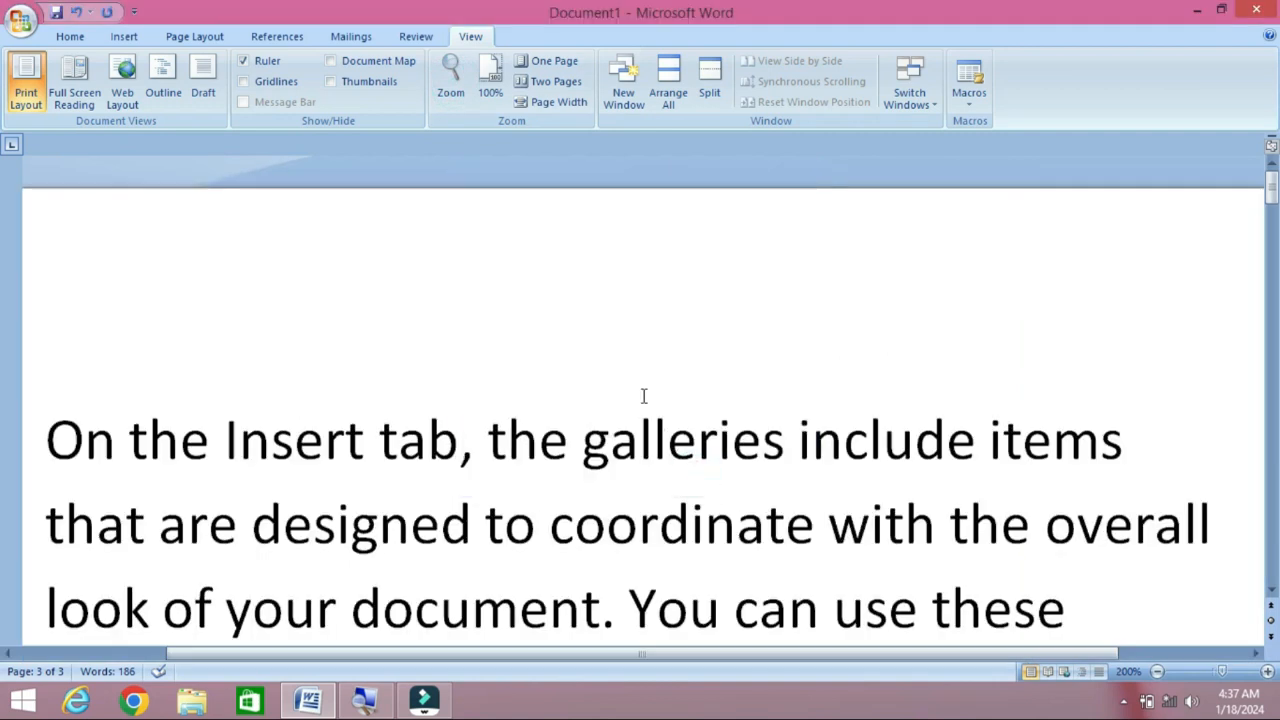
left_click(491, 82)
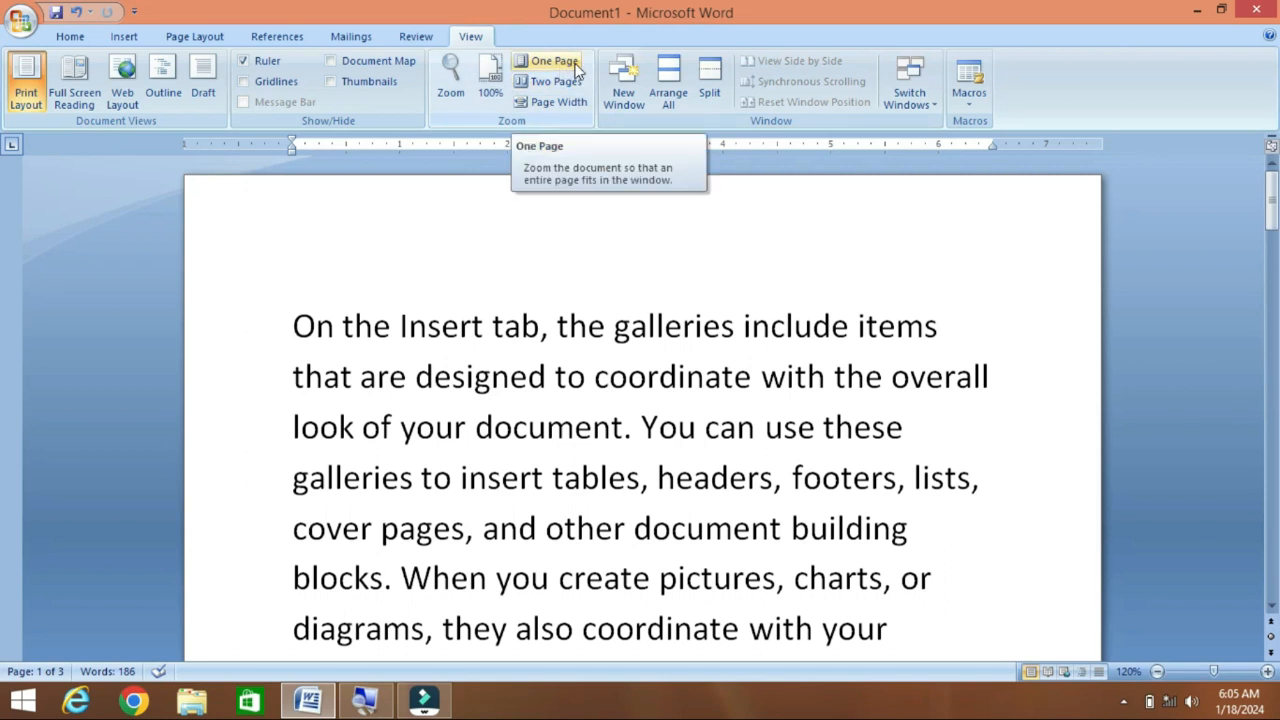
Step: Zoom the document so that one whole page fits in the window, and switch to two pages
left_click(574, 64)
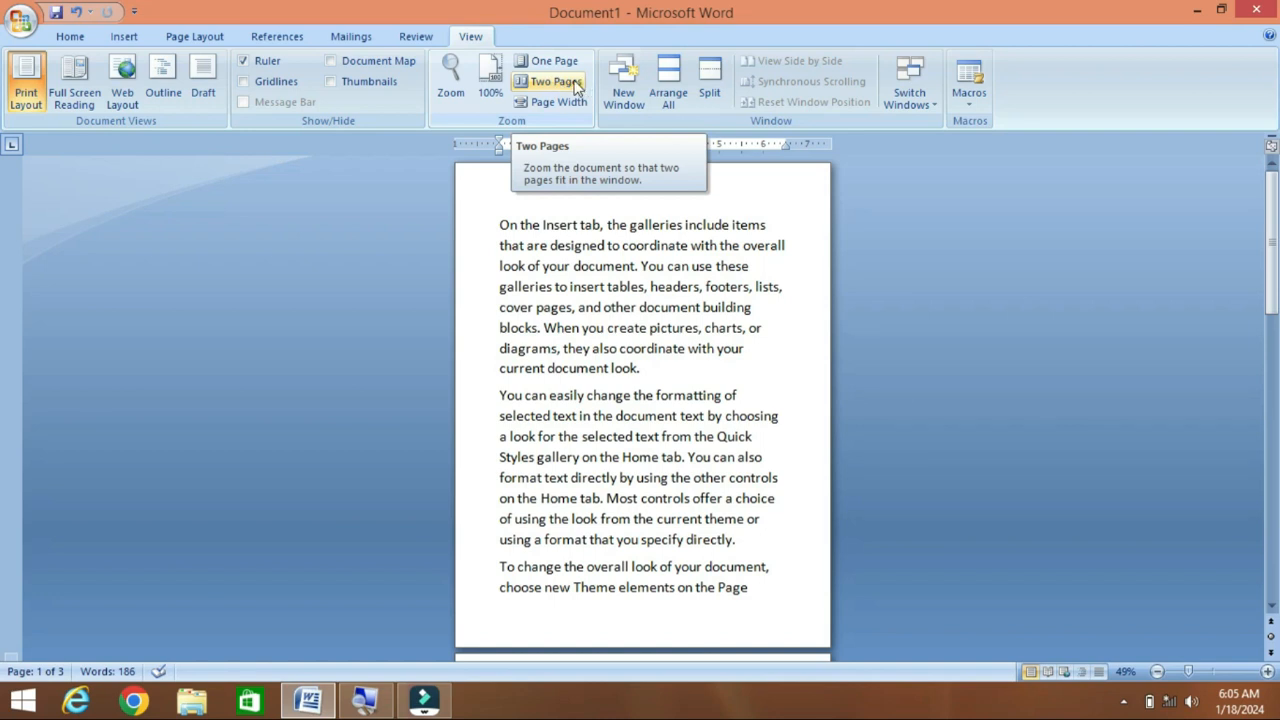
left_click(577, 88)
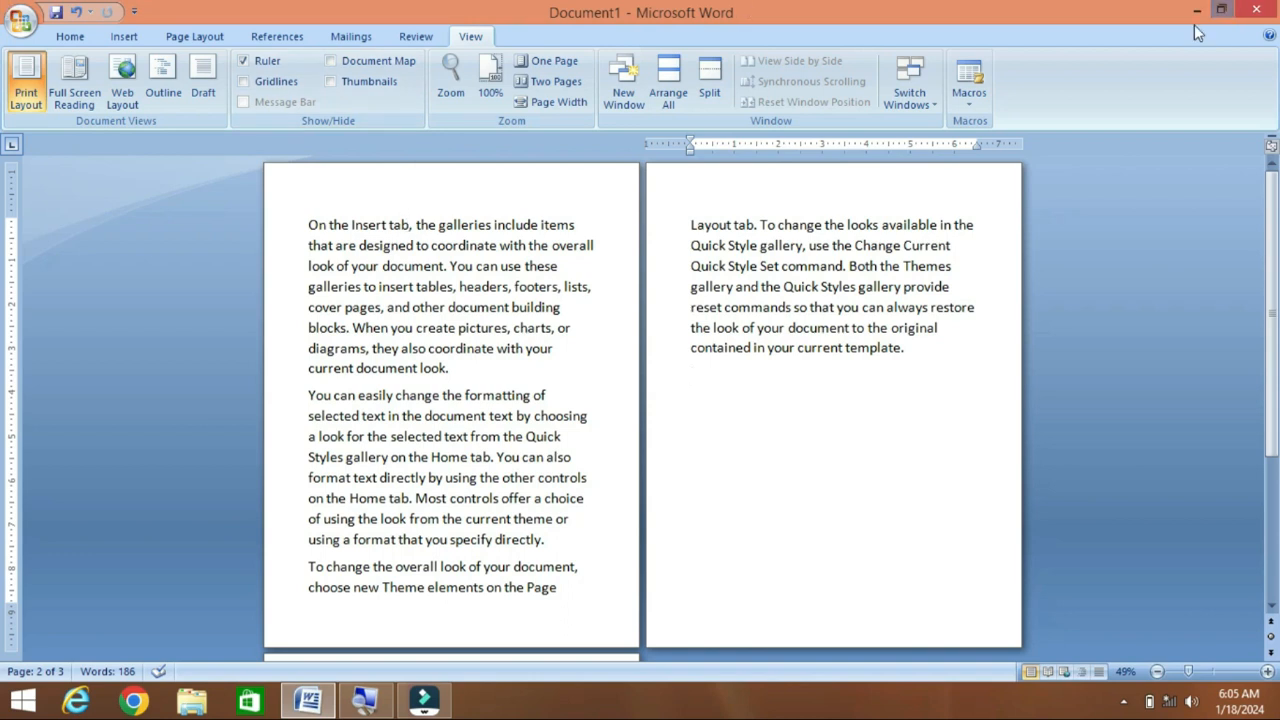
Step: Zoom the document to page width and return to the first page's opening paragraph
left_click(576, 104)
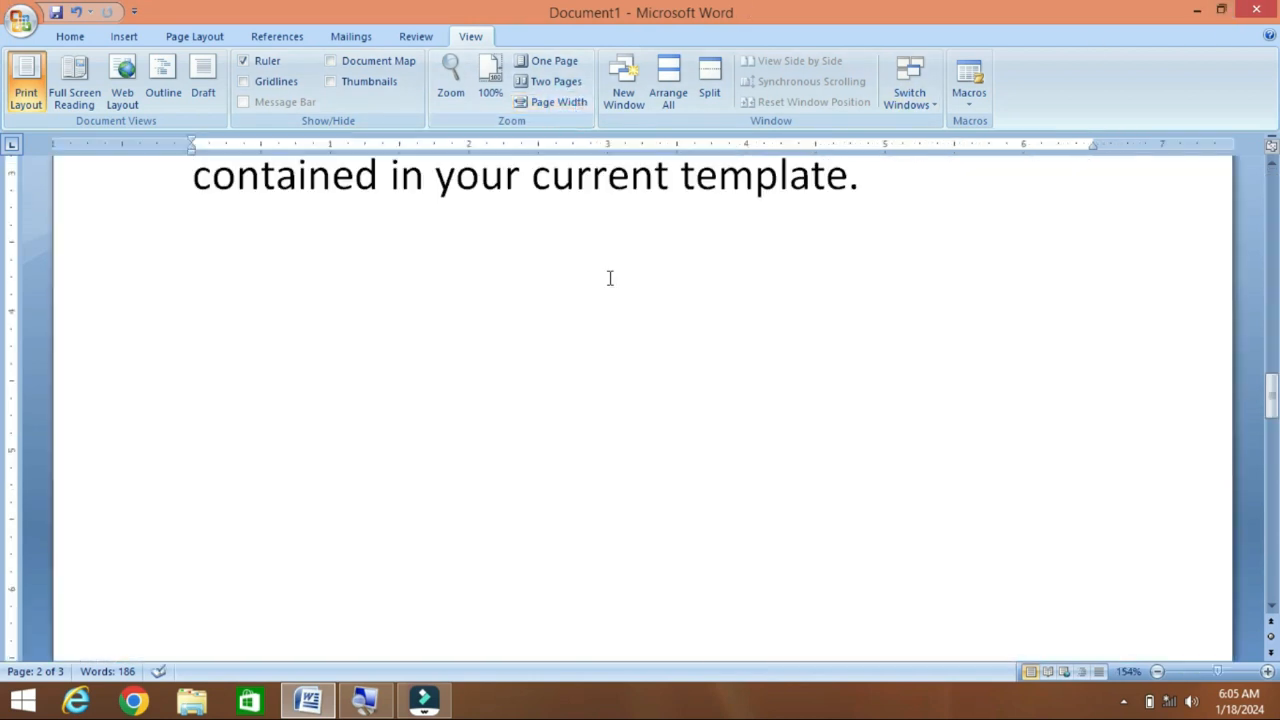
scroll(608, 277, "up", 15)
scroll(609, 278, "up", 8)
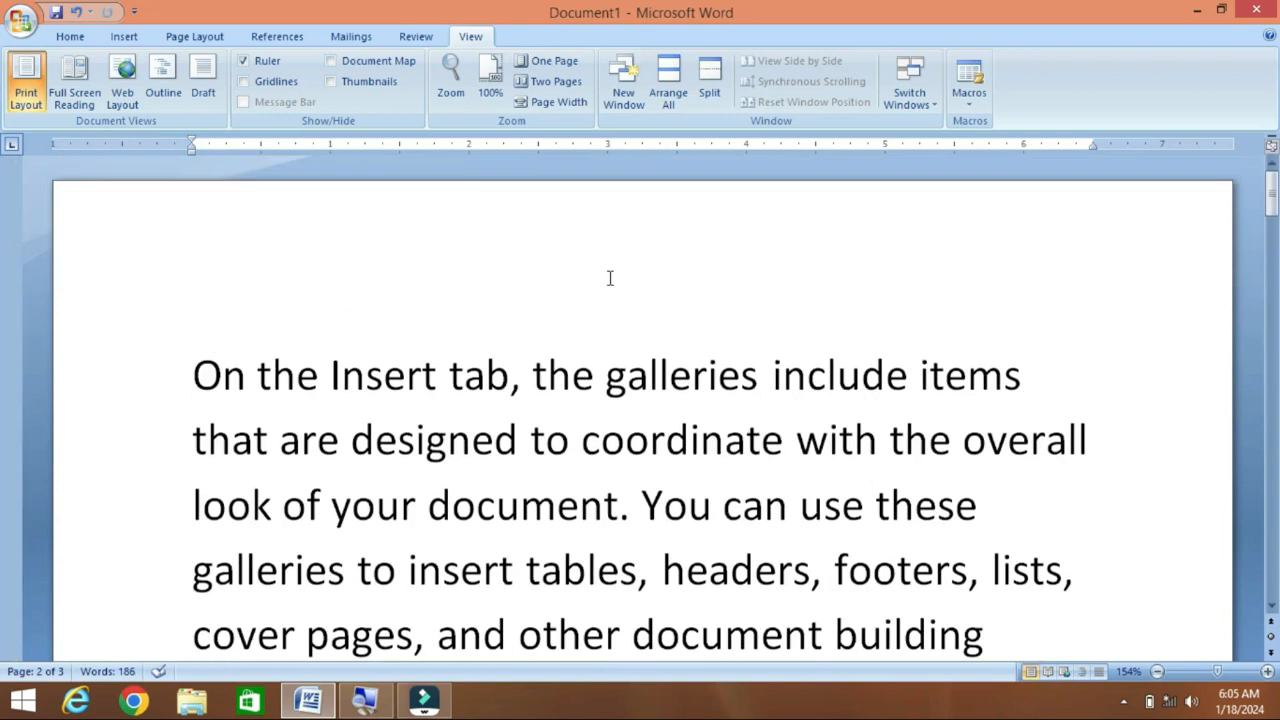
scroll(609, 277, "down", 1)
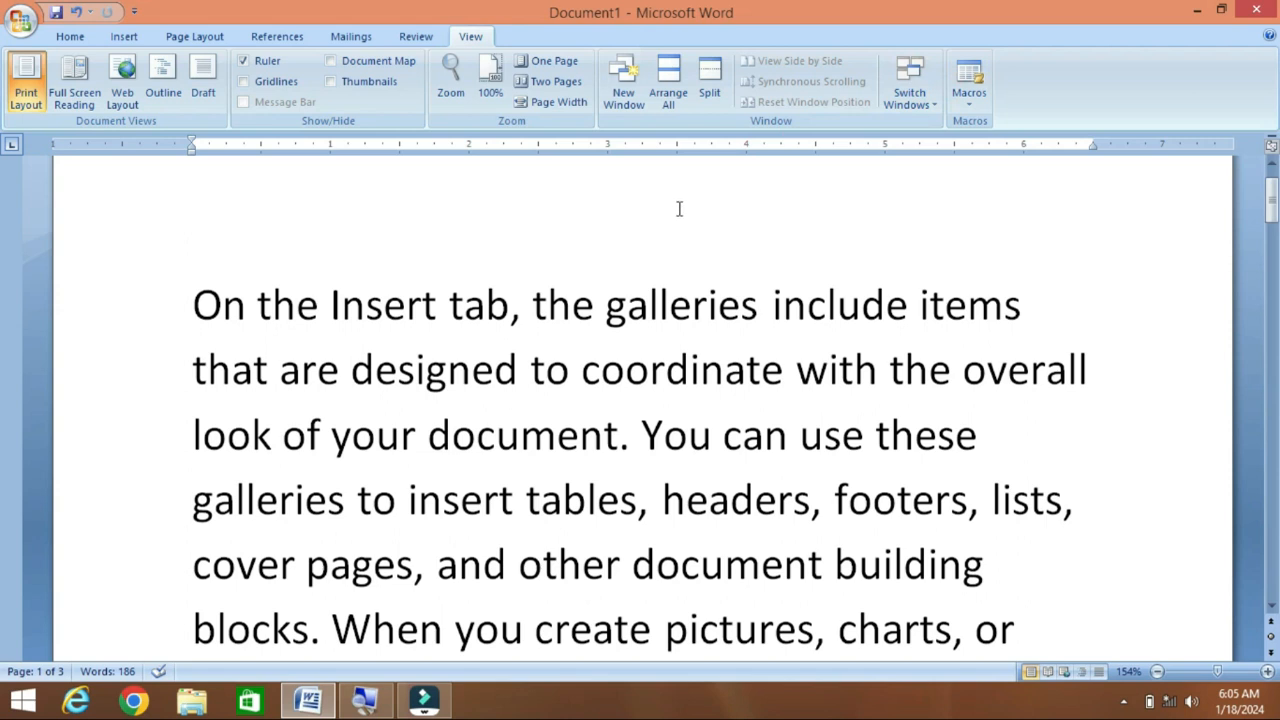
Step: Open a second window of the same document and minimize it
left_click(623, 96)
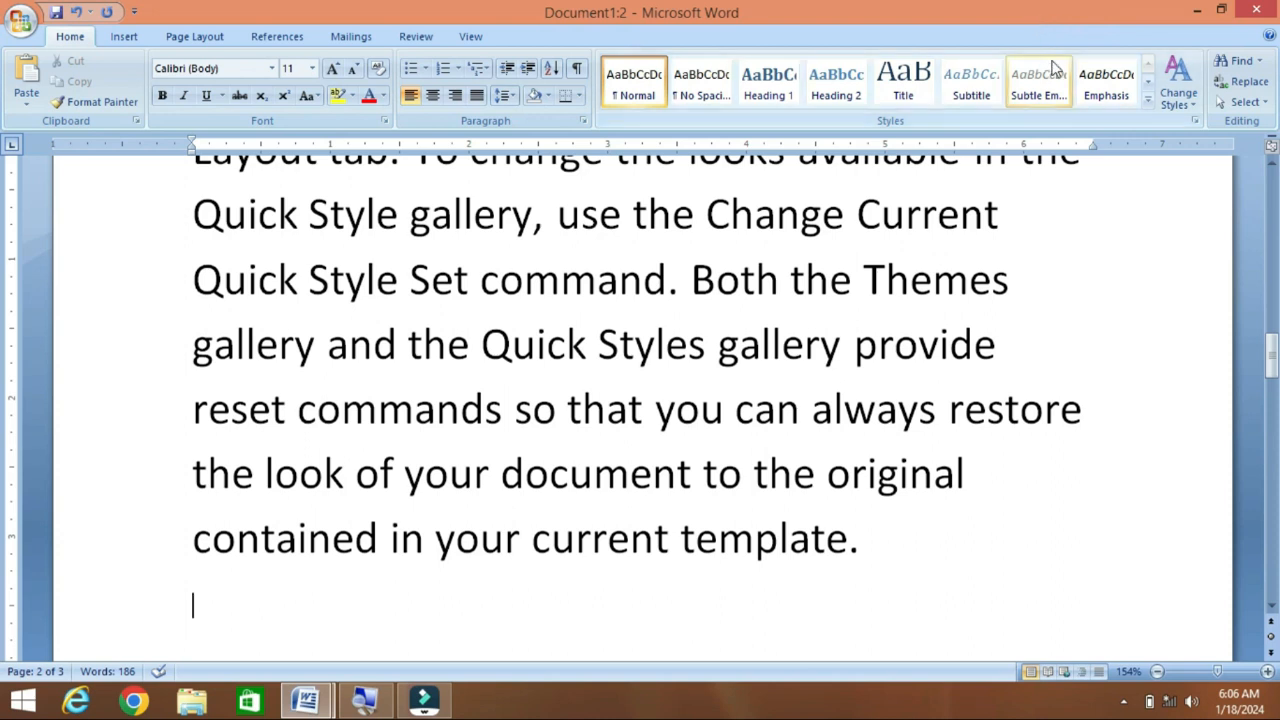
left_click(1196, 12)
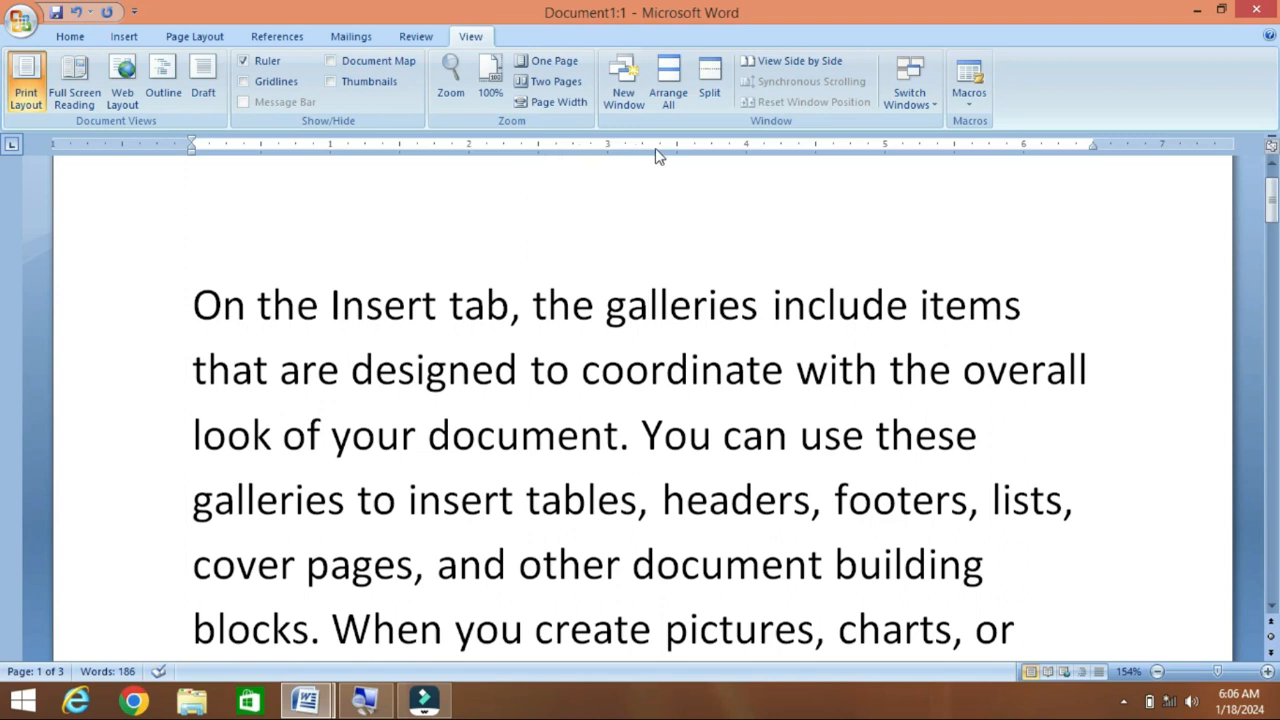
Step: Arrange all open document windows and move the first document window down to uncover the upper part of the desktop
left_click(674, 101)
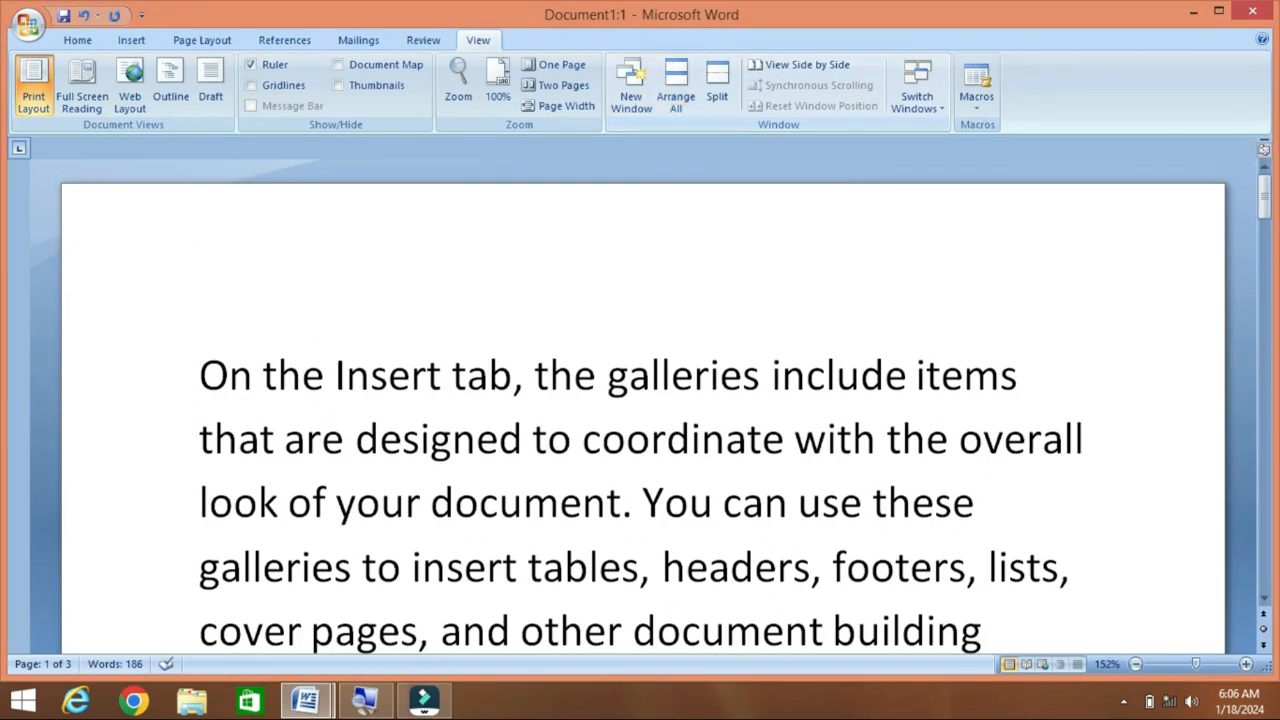
left_click_drag(692, 16, 714, 230)
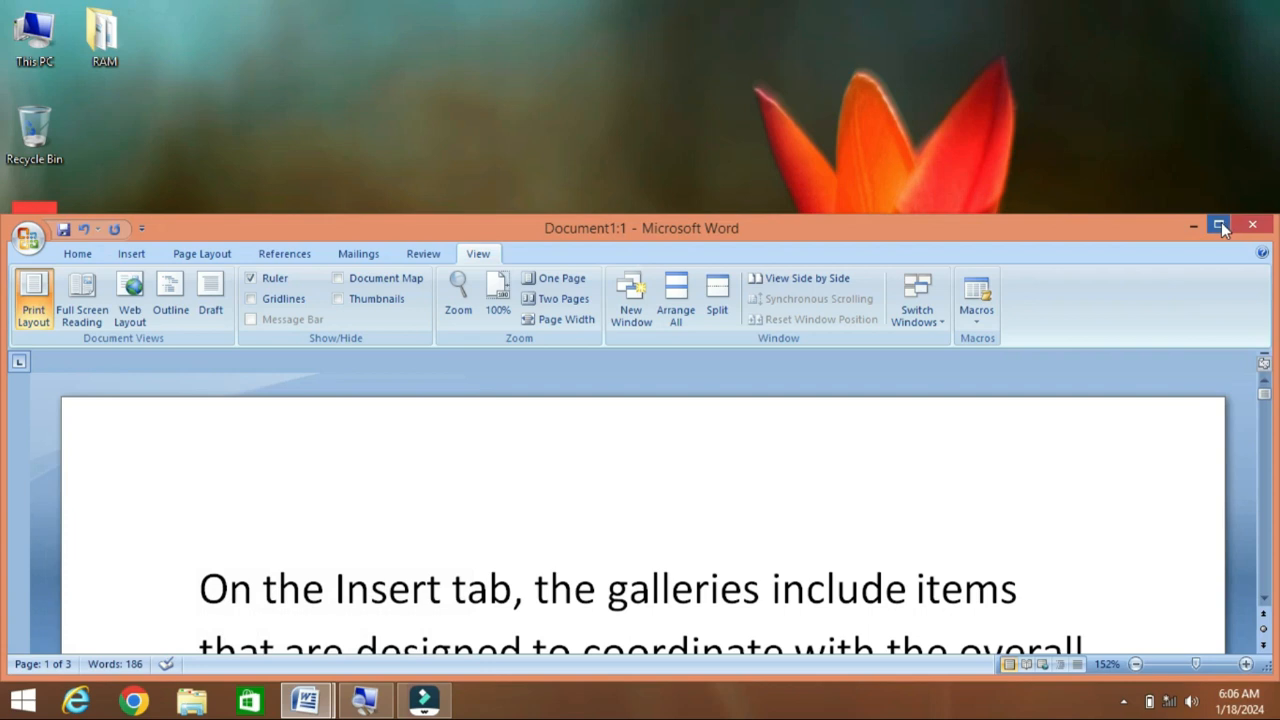
Step: Maximize the first document window, restore it to its smaller size, and maximize it again
left_click(1218, 229)
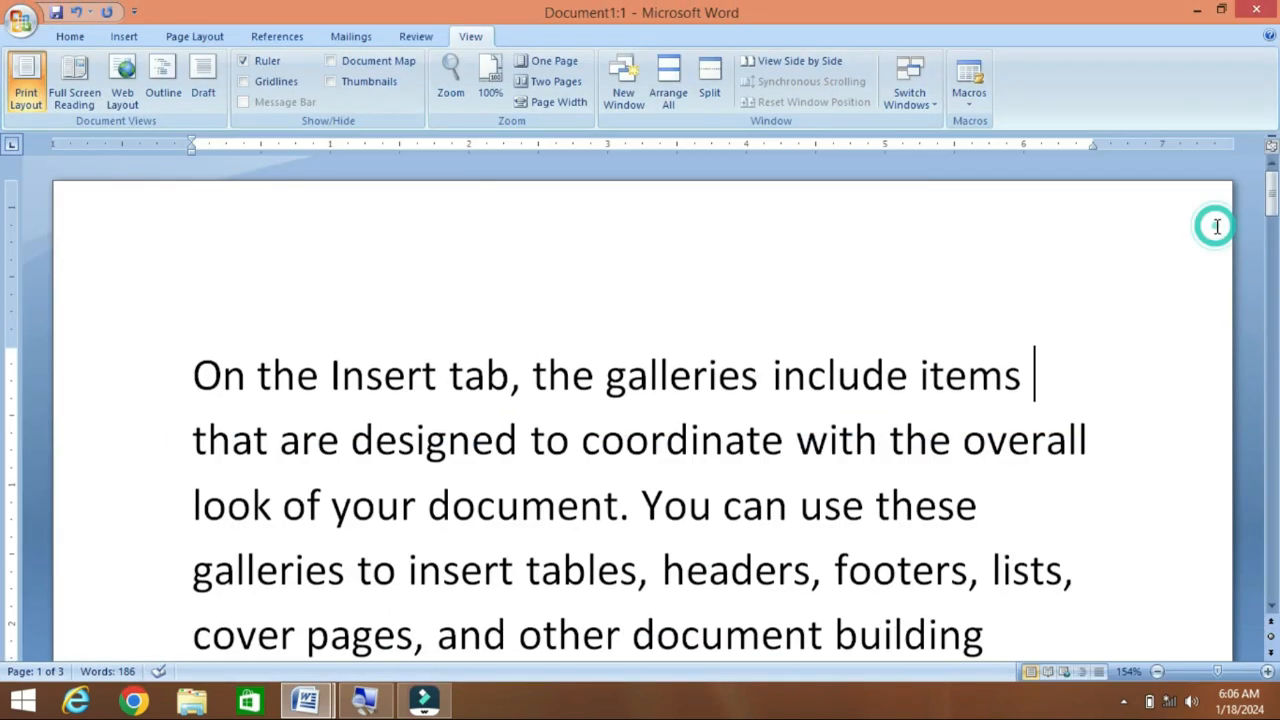
left_click(1220, 11)
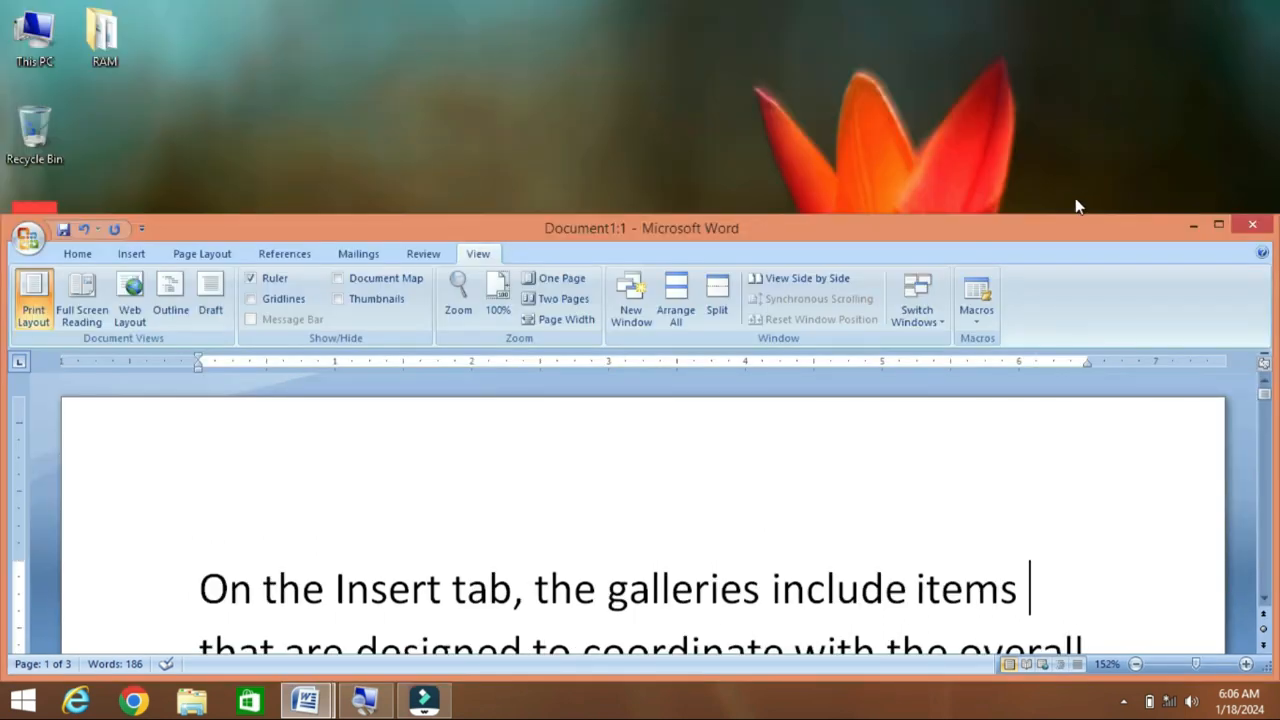
left_click(1218, 224)
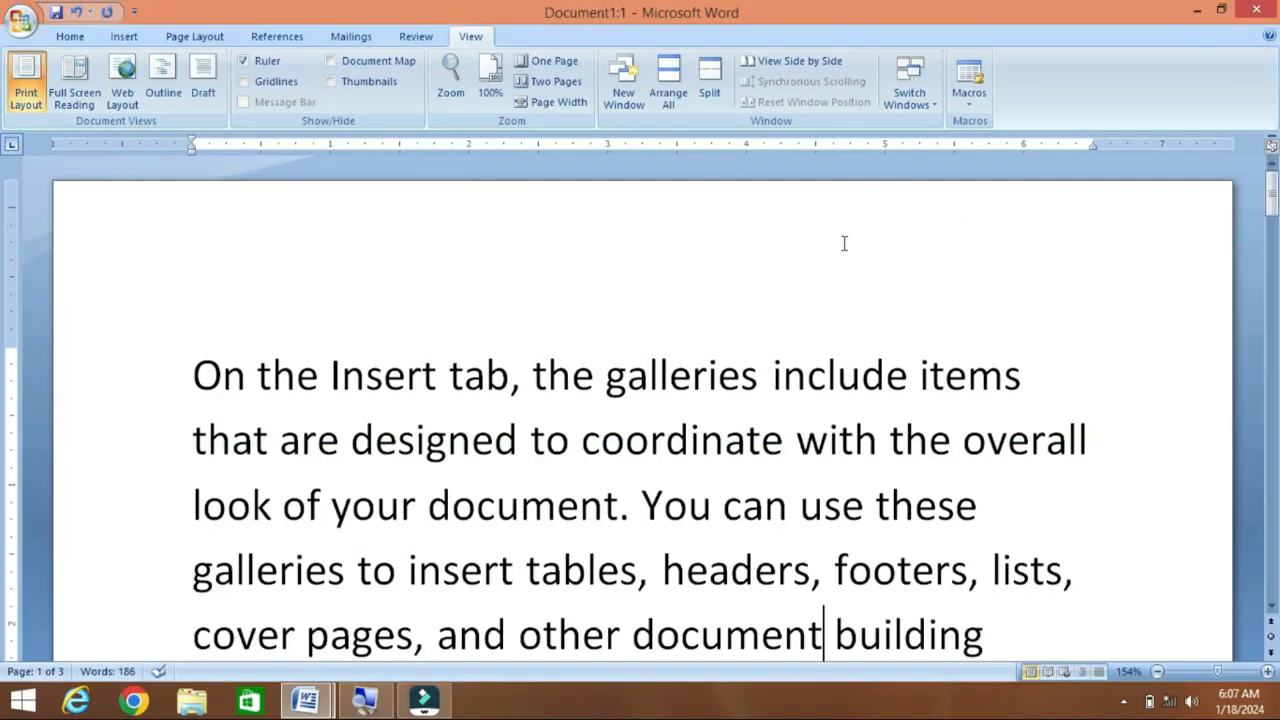
Step: Split the document window horizontally just below the first line of text
left_click(713, 112)
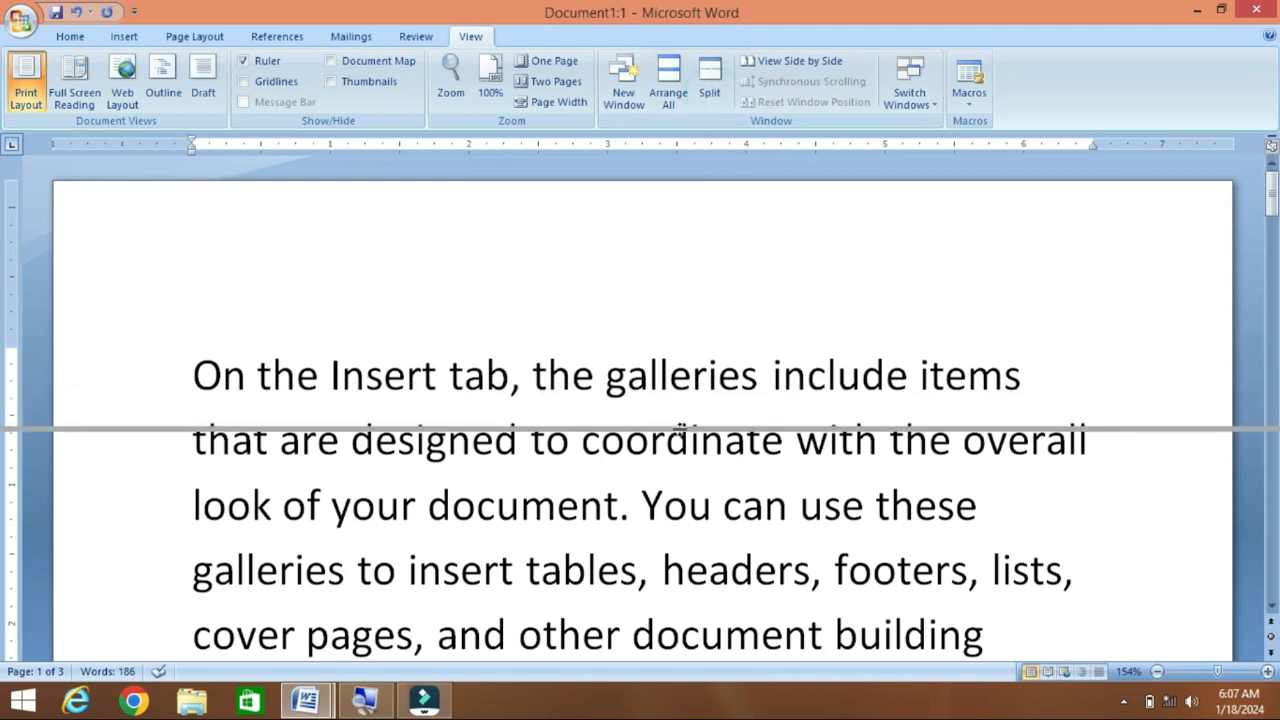
left_click(681, 410)
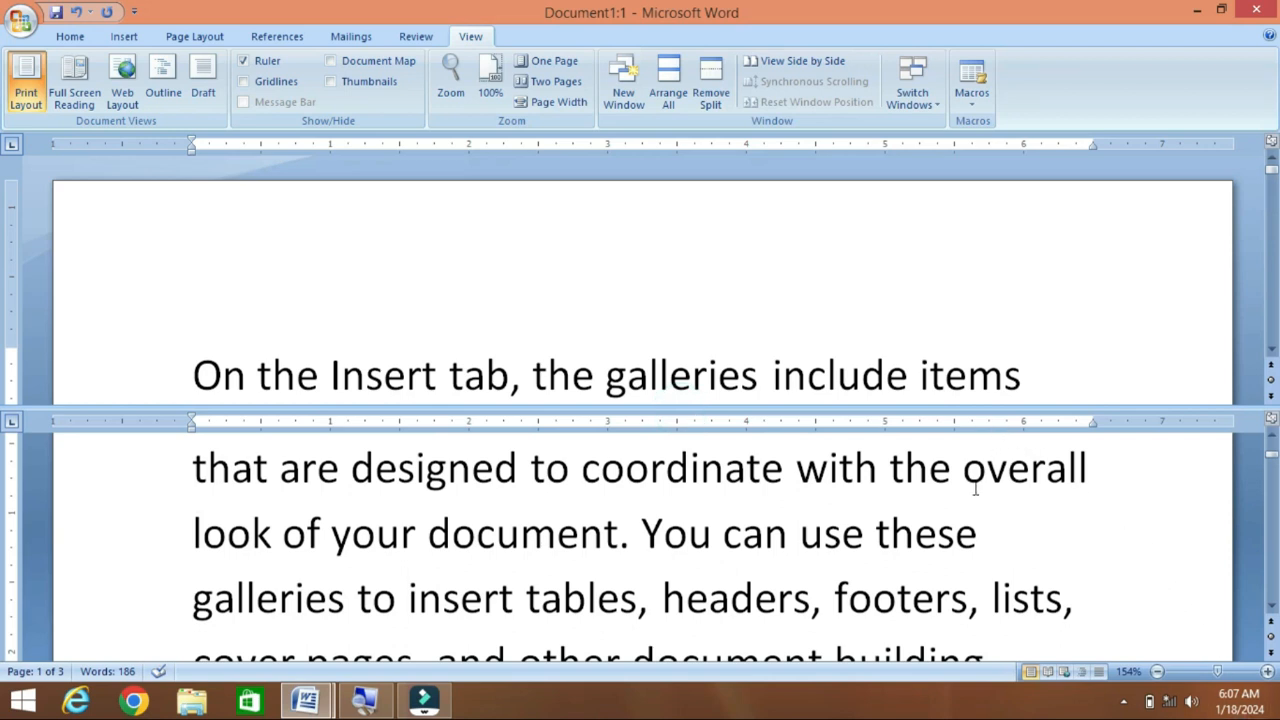
Step: Browse the document independently in the lower pane, and remove the window split
scroll(975, 488, "down", 5)
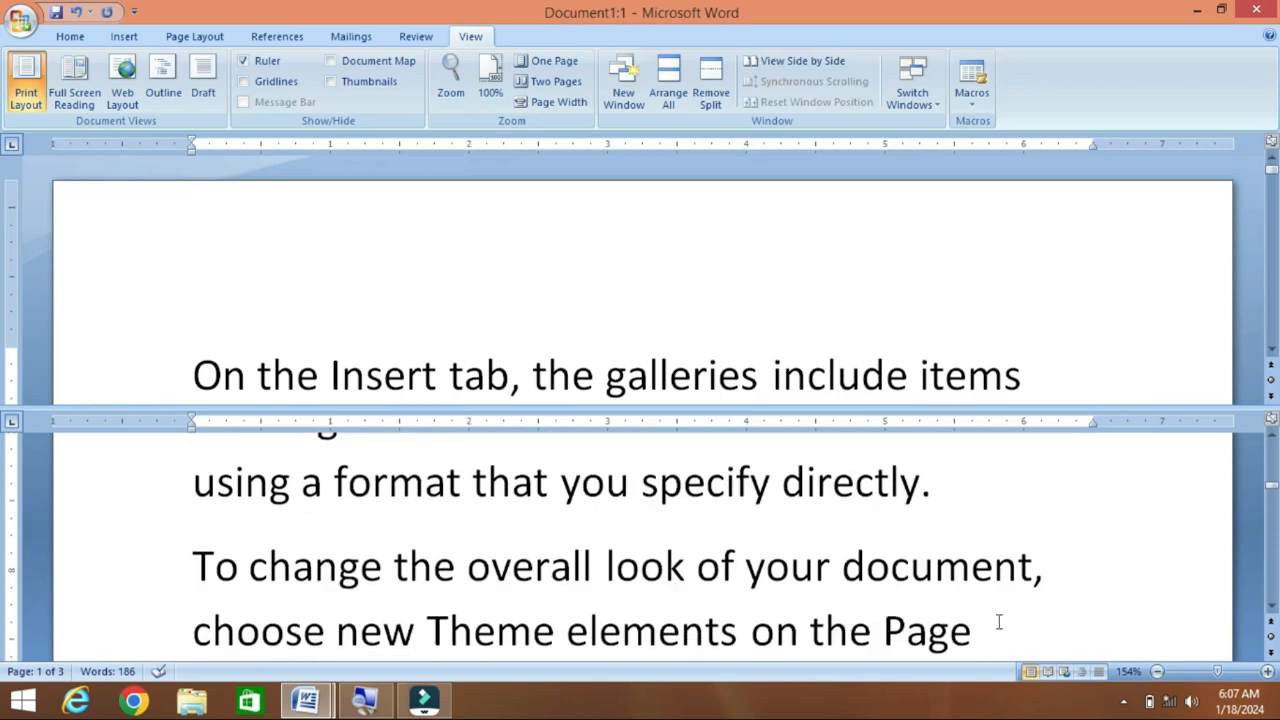
scroll(1000, 622, "down", 10)
scroll(988, 682, "up", 8)
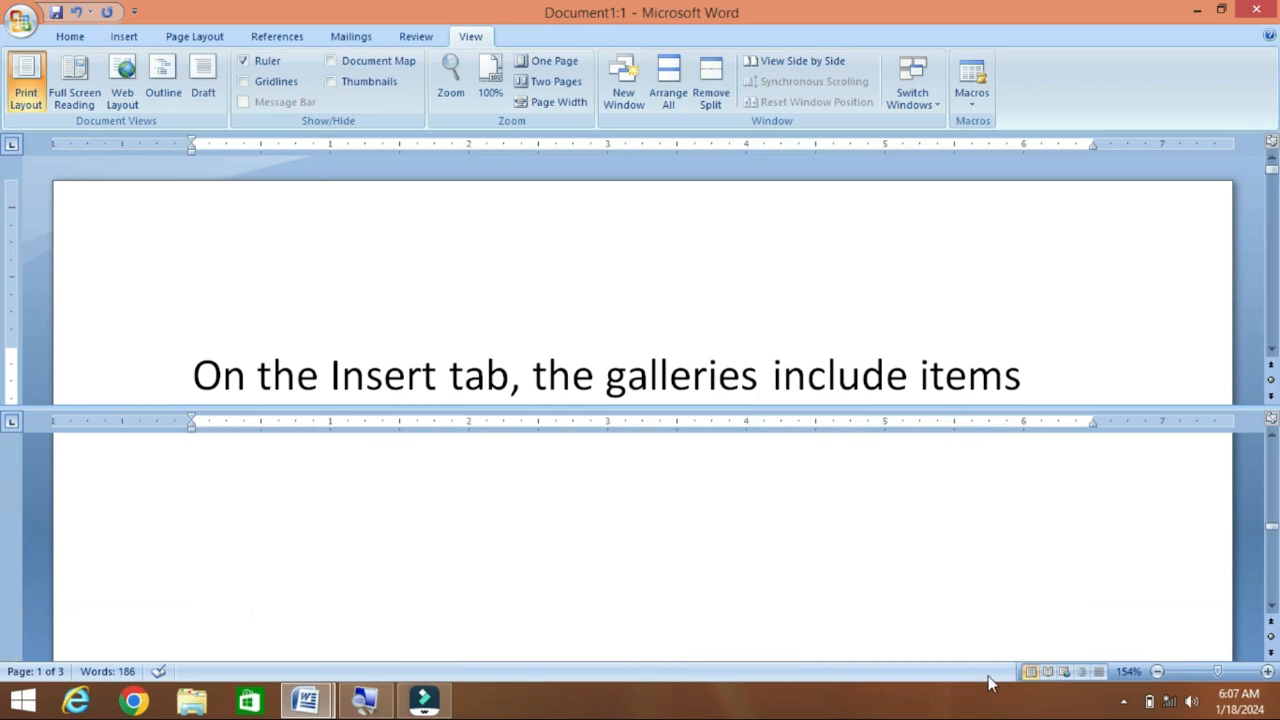
scroll(988, 682, "up", 8)
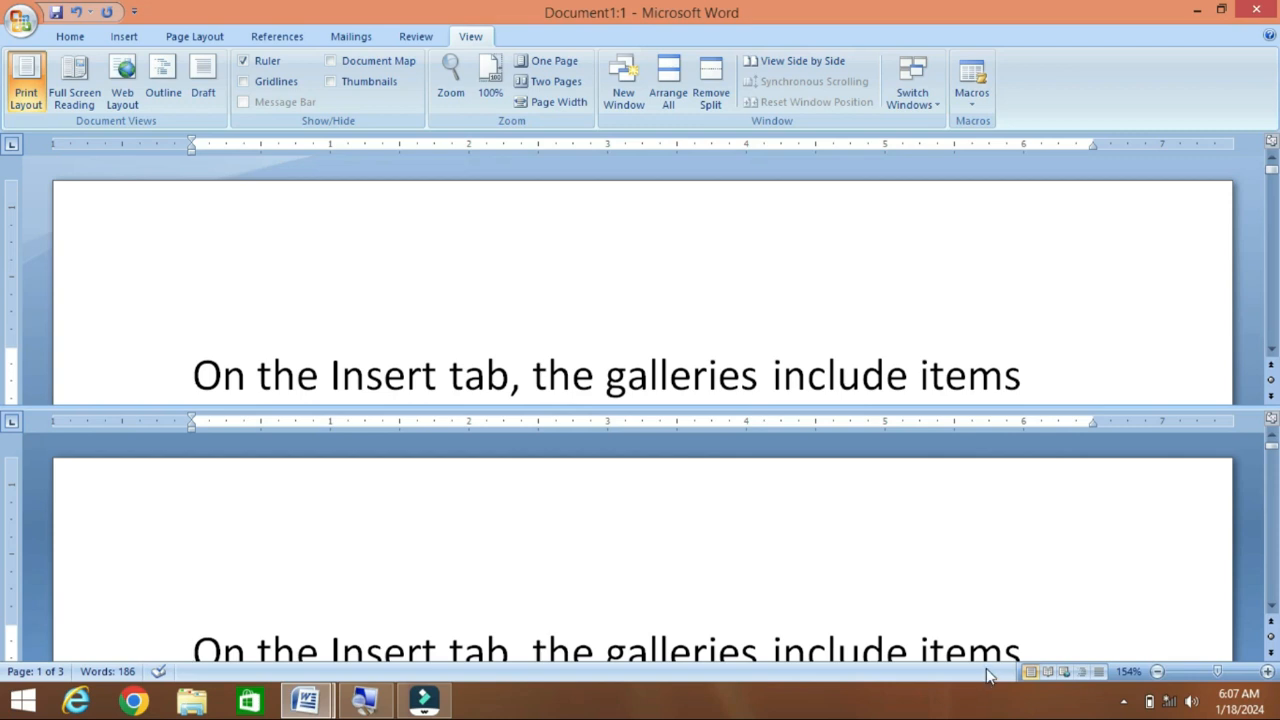
scroll(988, 672, "down", 2)
scroll(988, 675, "down", 5)
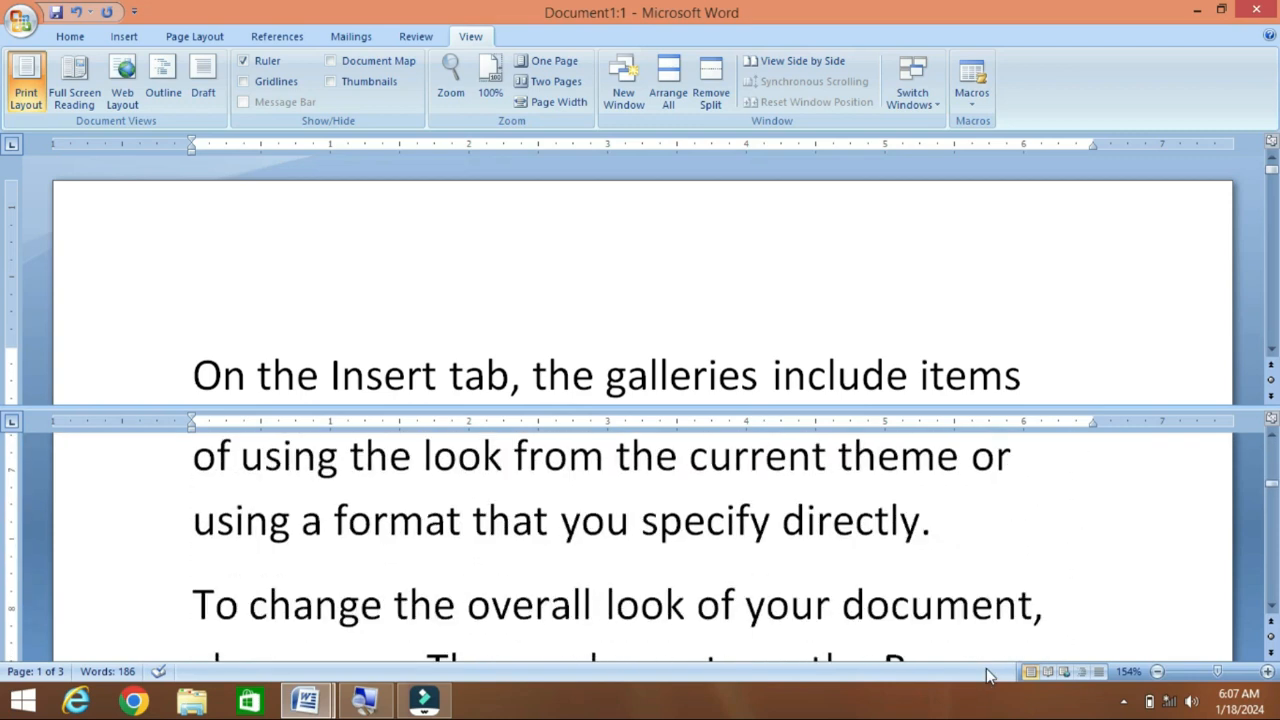
scroll(988, 675, "down", 3)
scroll(988, 675, "down", 6)
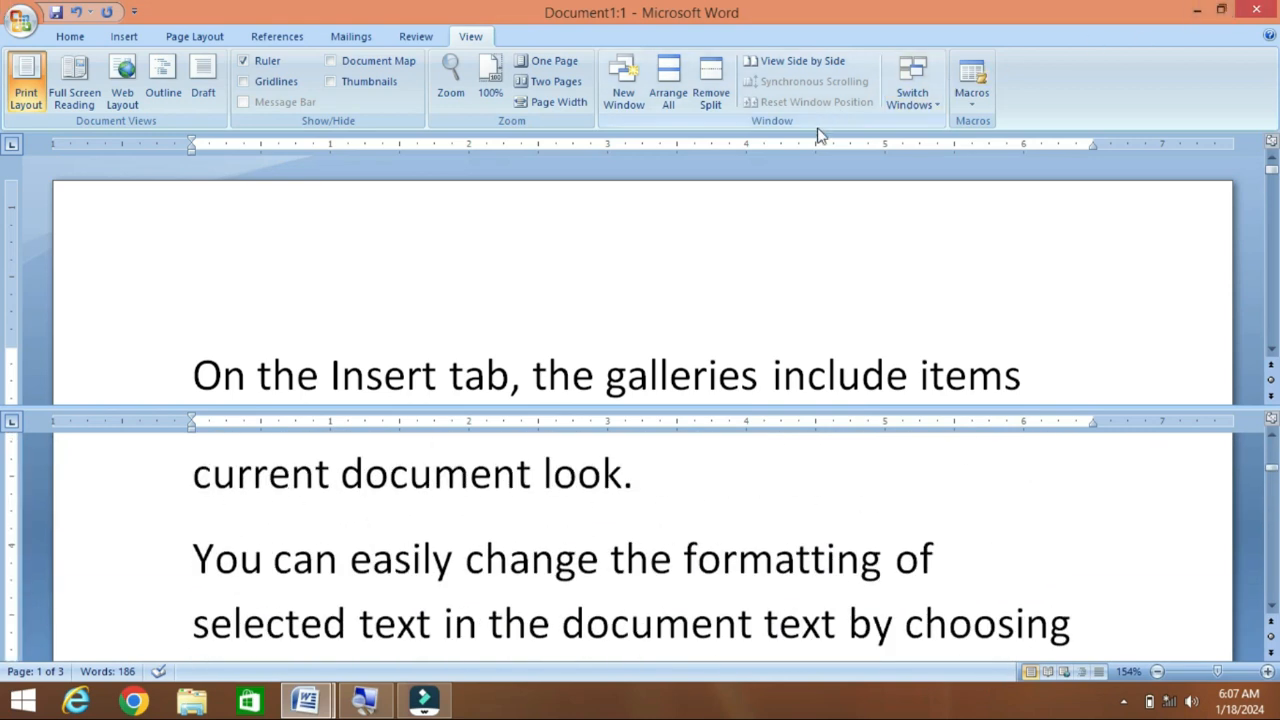
left_click(715, 98)
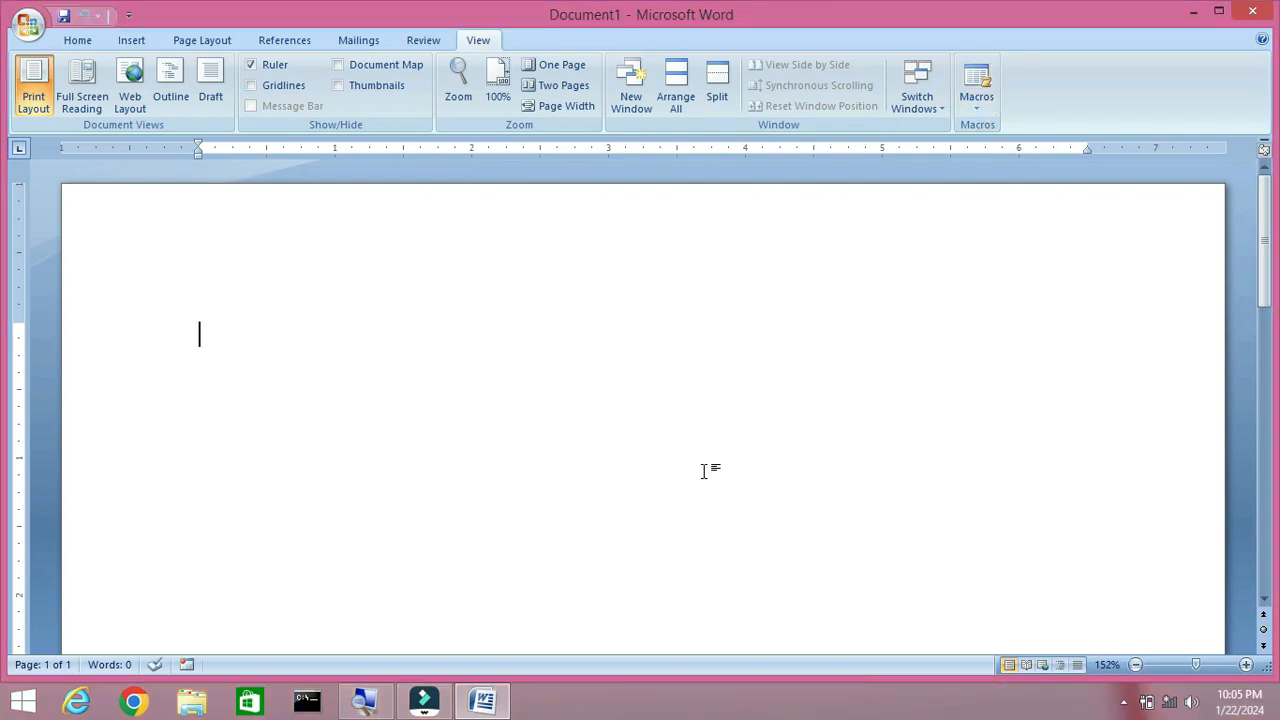
Step: Enter the tab-separated headings NAME, ADDRESS, DOB and MOB NO on the first line of the blank document
type("NAME")
key("Tab")
key("Tab")
type("A")
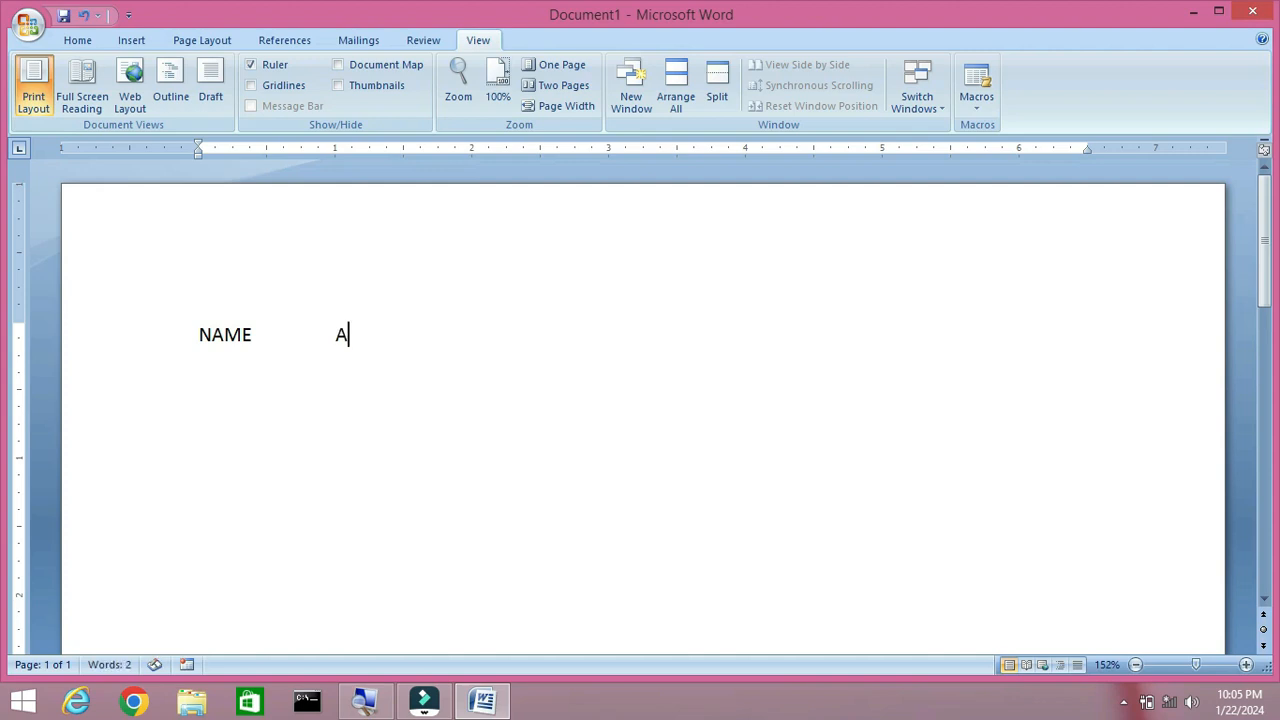
type("DDRESS")
key("Tab")
key("Tab")
type("DOB")
key("Tab")
type("M")
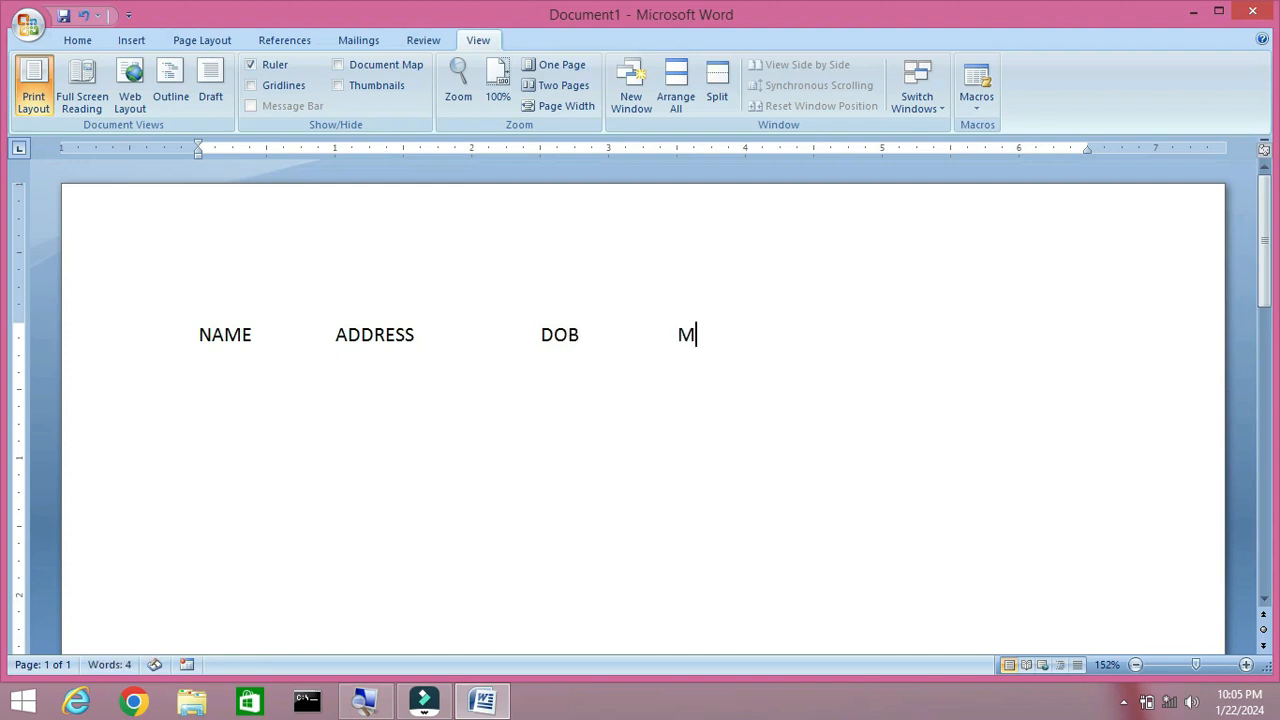
type("OB NO")
Step: Select the NAME heading and set up a new macro recording named RAM, assigned to a button
left_click_drag(190, 346, 250, 343)
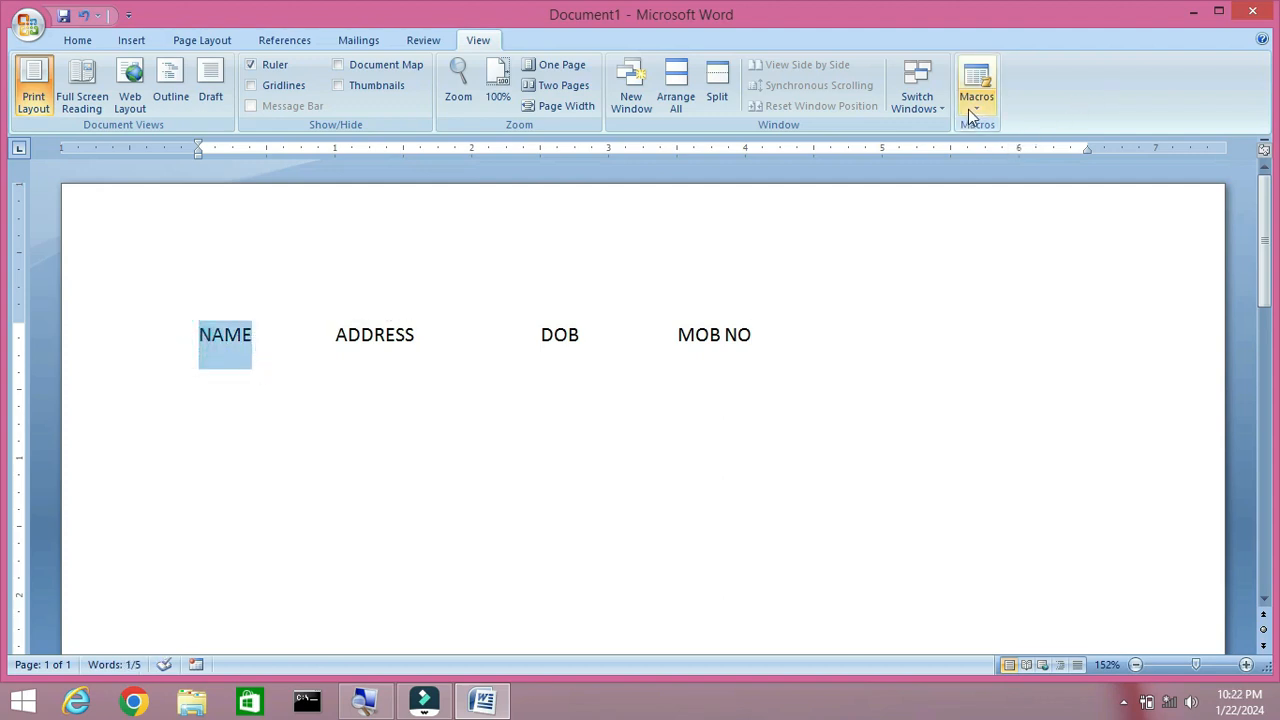
left_click(972, 104)
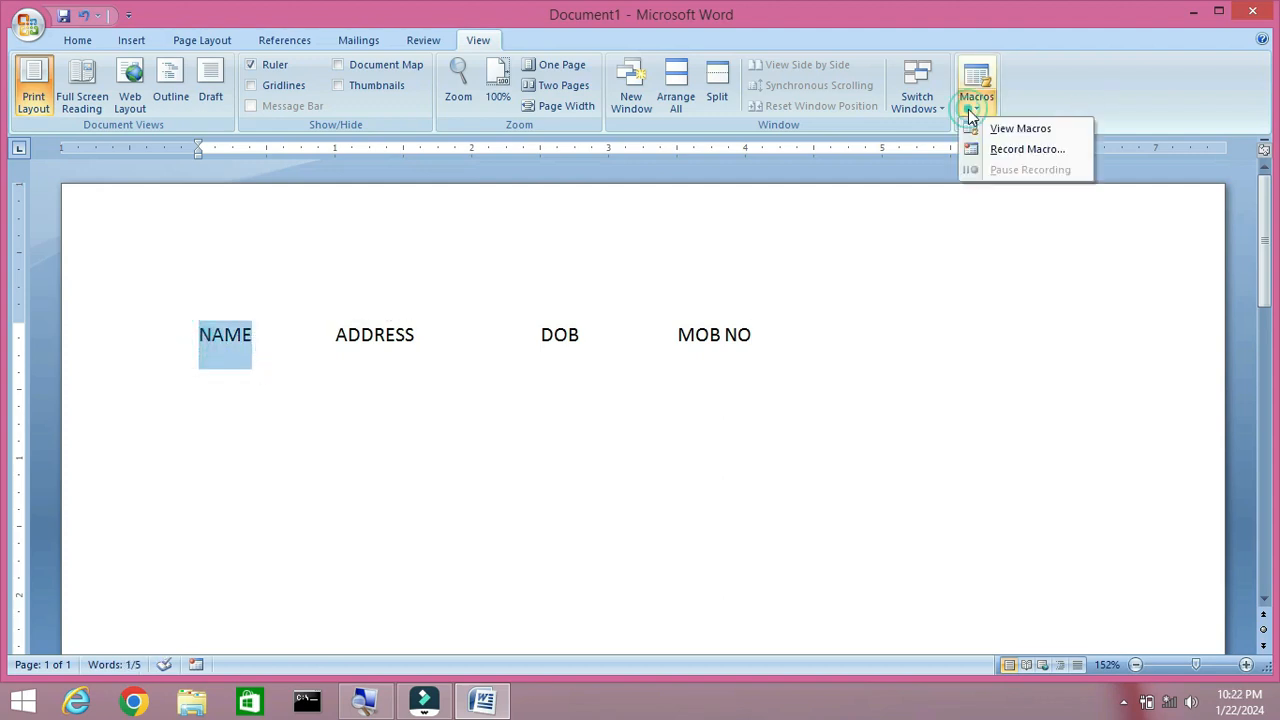
left_click(1027, 149)
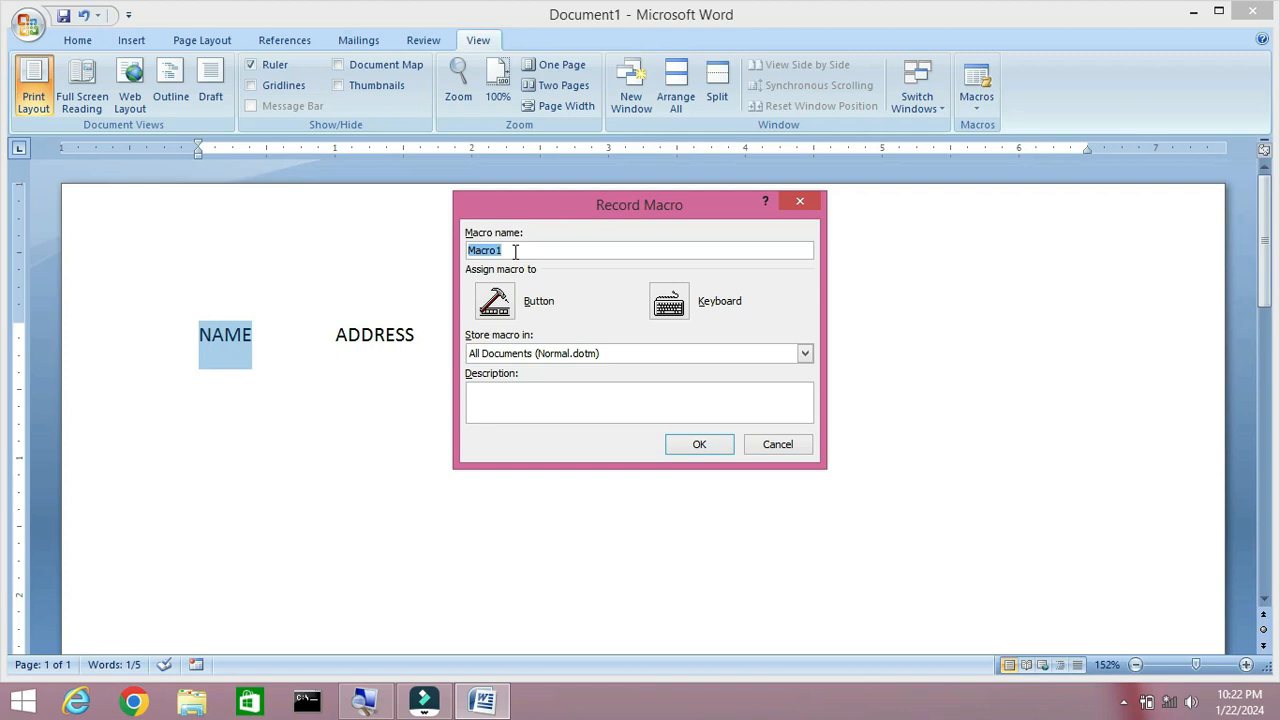
type("RAM")
left_click(539, 306)
left_click(494, 302)
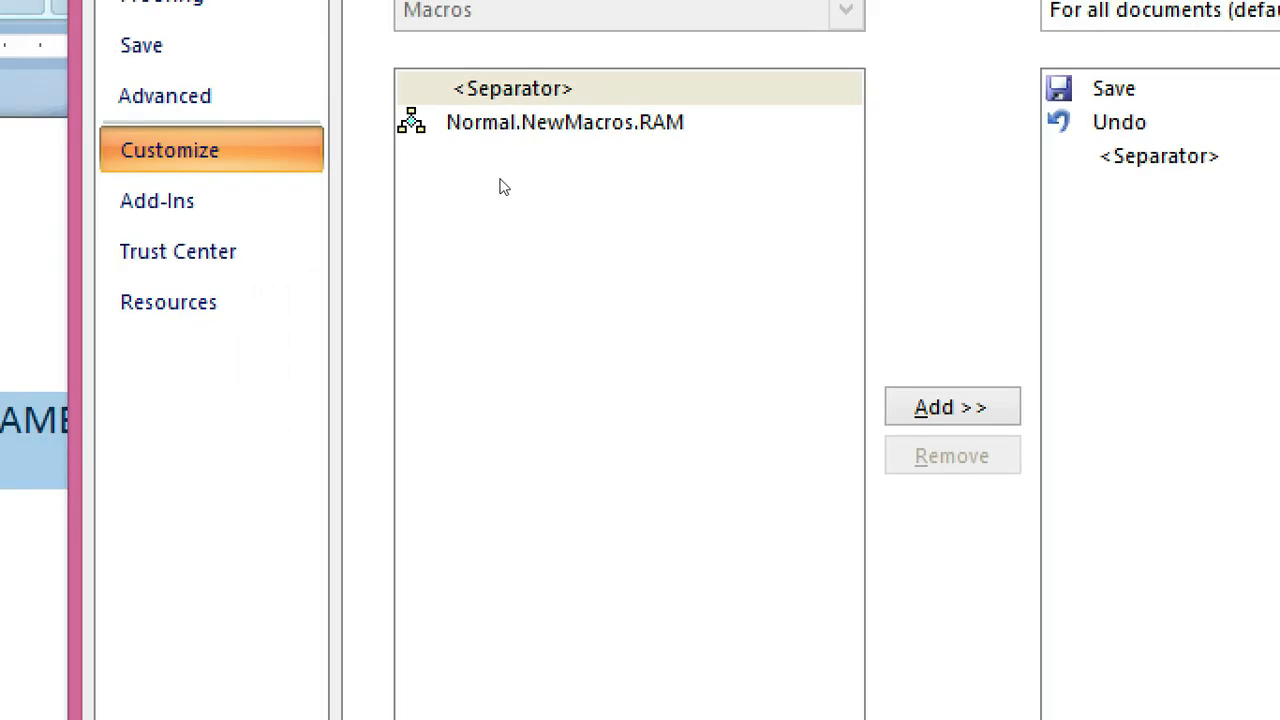
Step: Add the Normal.NewMacros.RAM macro to the Quick Access Toolbar for all documents and start the recording
left_click(500, 187)
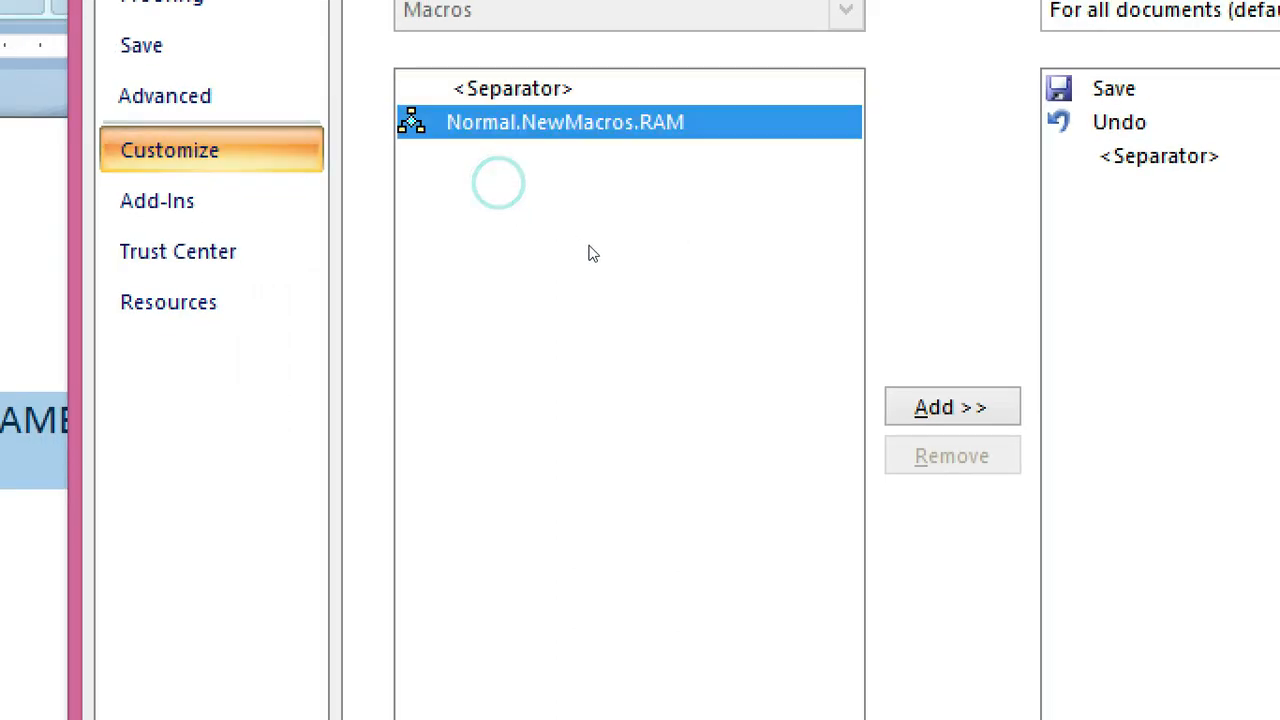
left_click(688, 327)
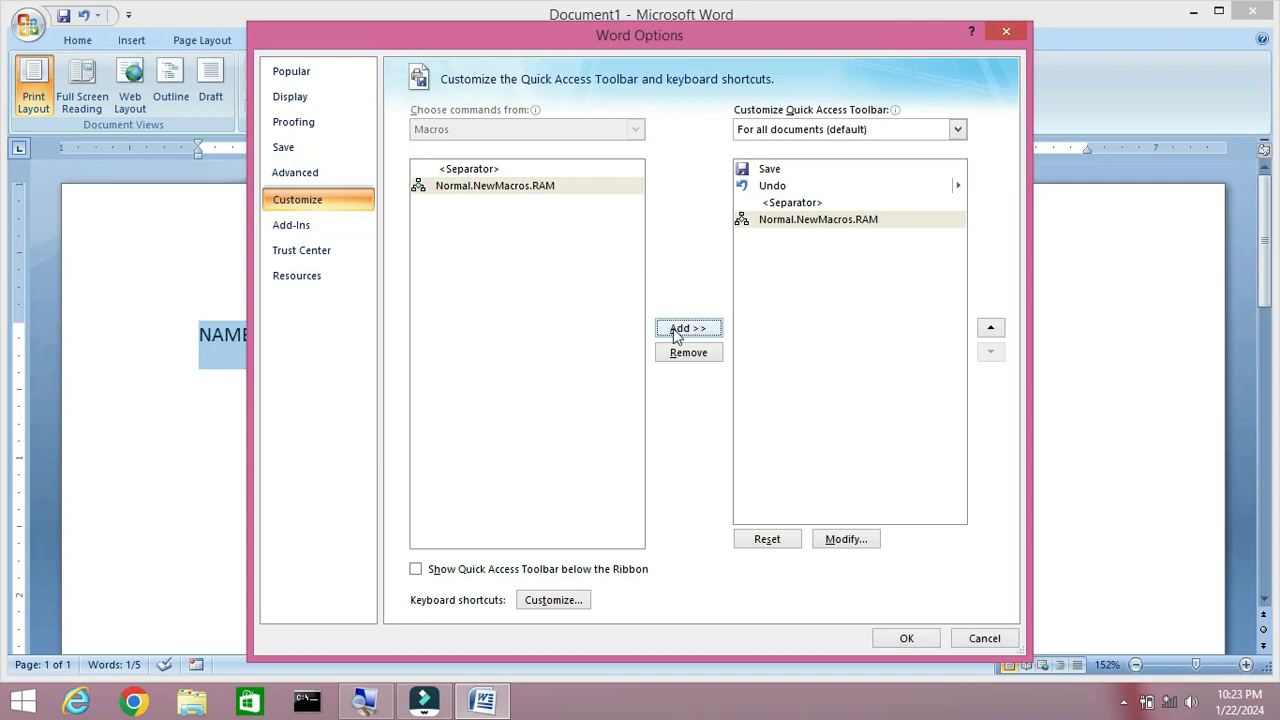
left_click(905, 640)
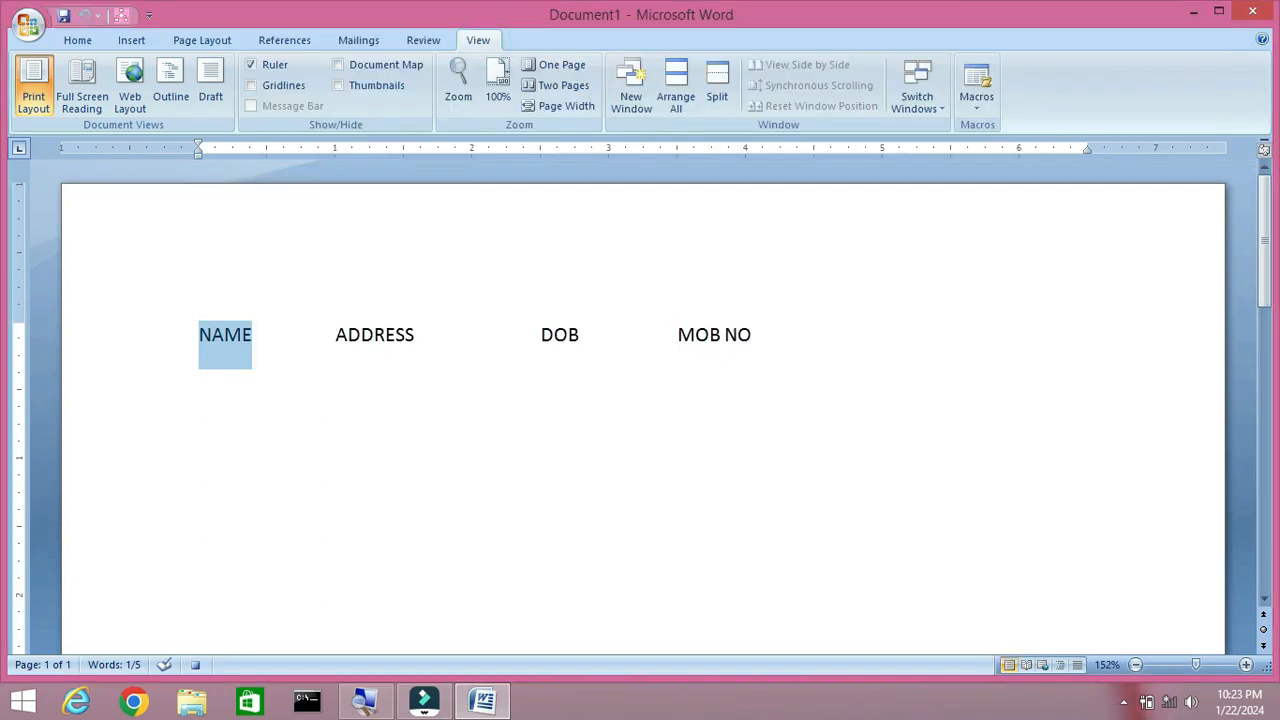
Step: Format the selected NAME heading as 18 pt, bold, italic, in the Aharoni font
left_click(78, 40)
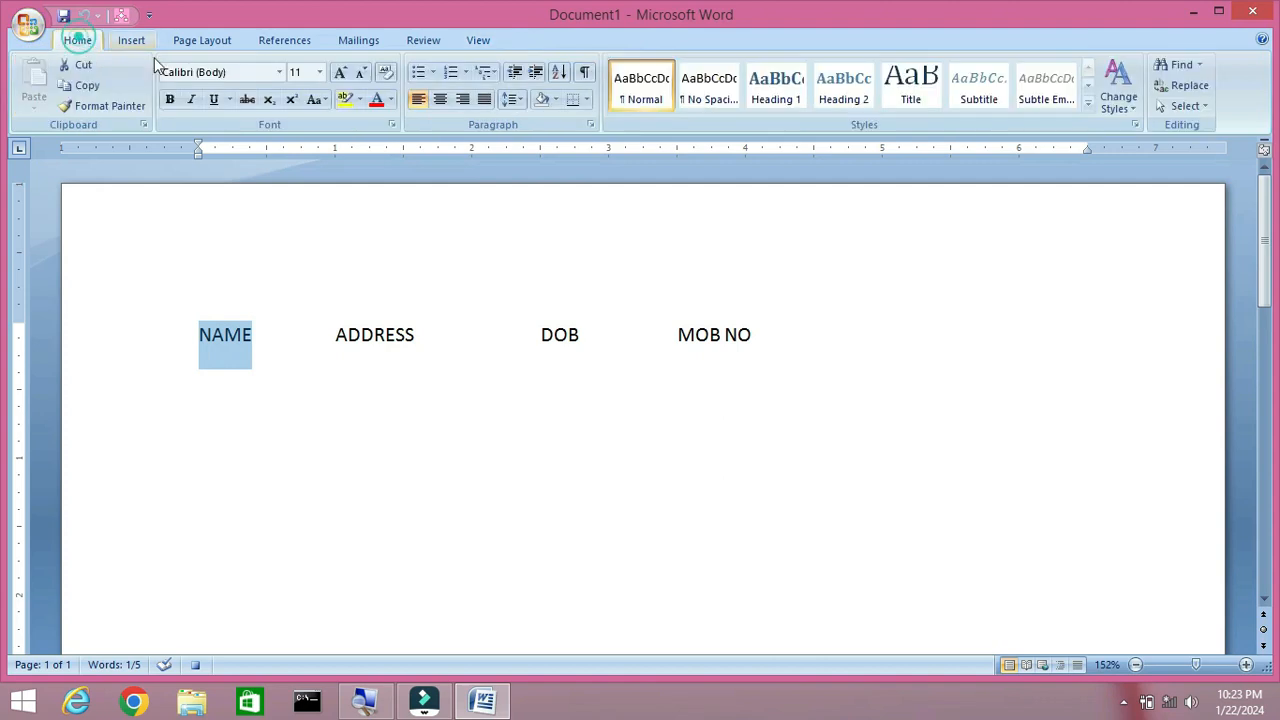
left_click(319, 74)
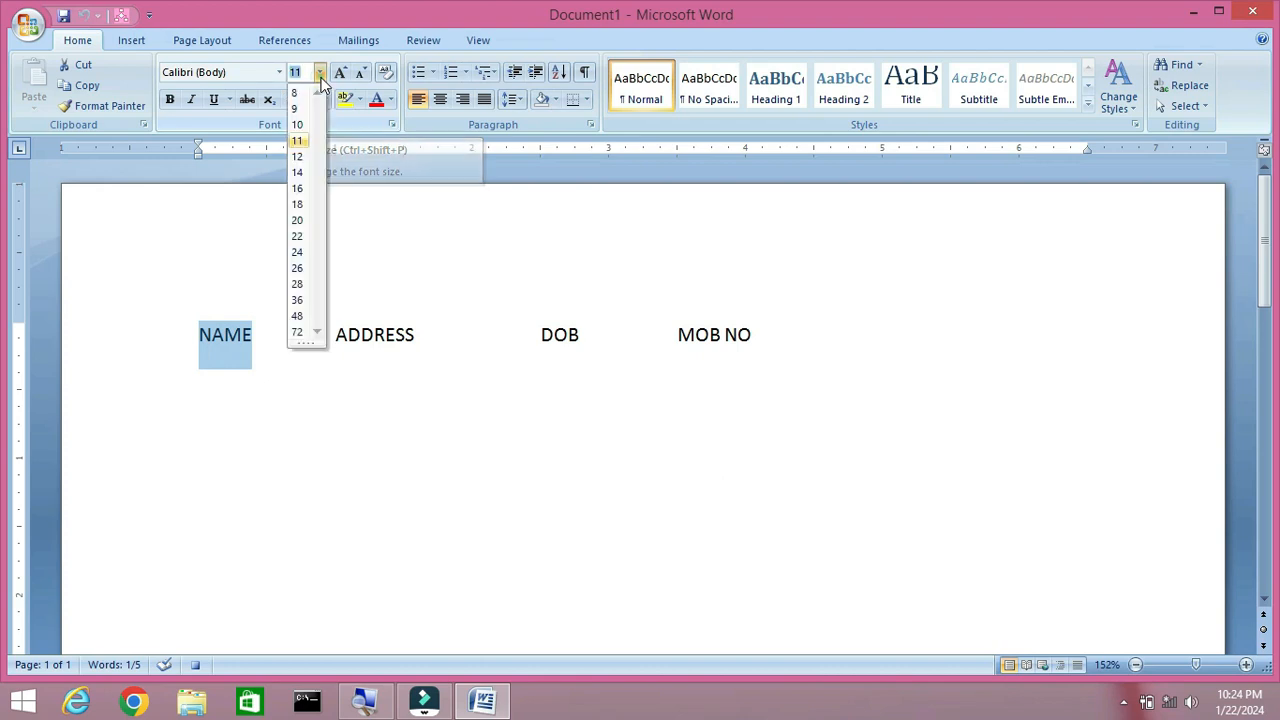
left_click(296, 204)
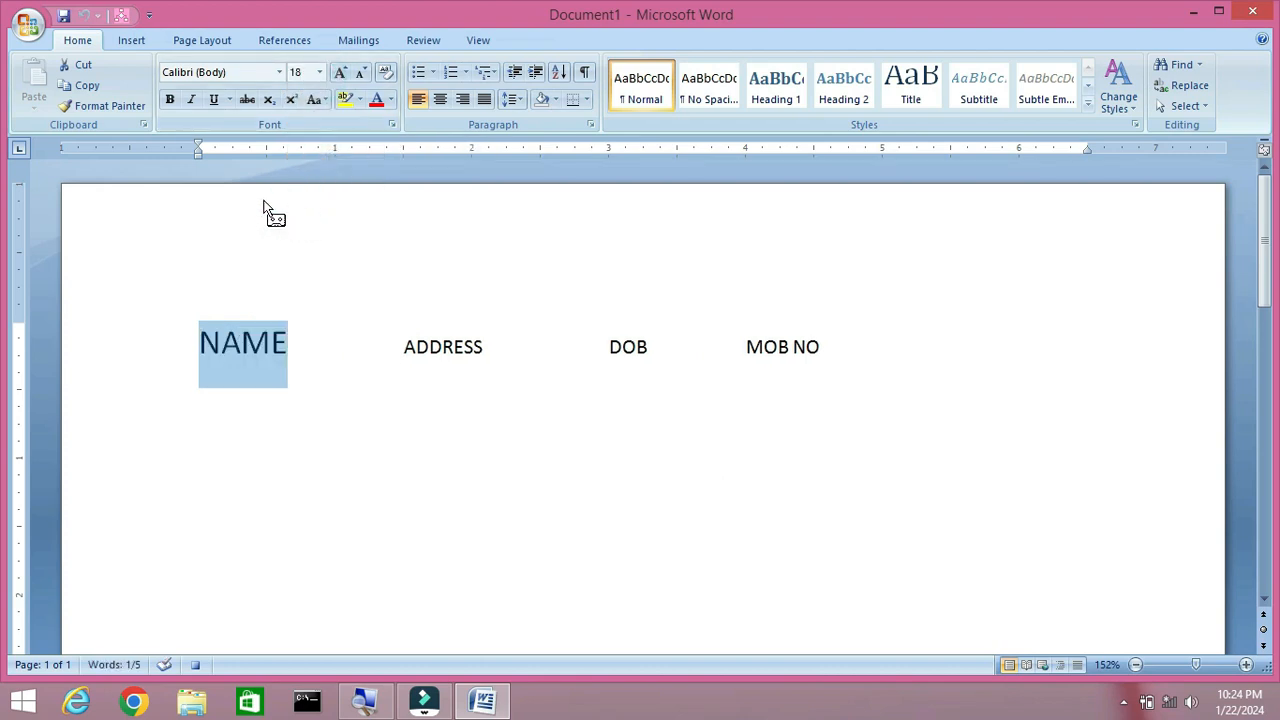
left_click(170, 100)
left_click(191, 100)
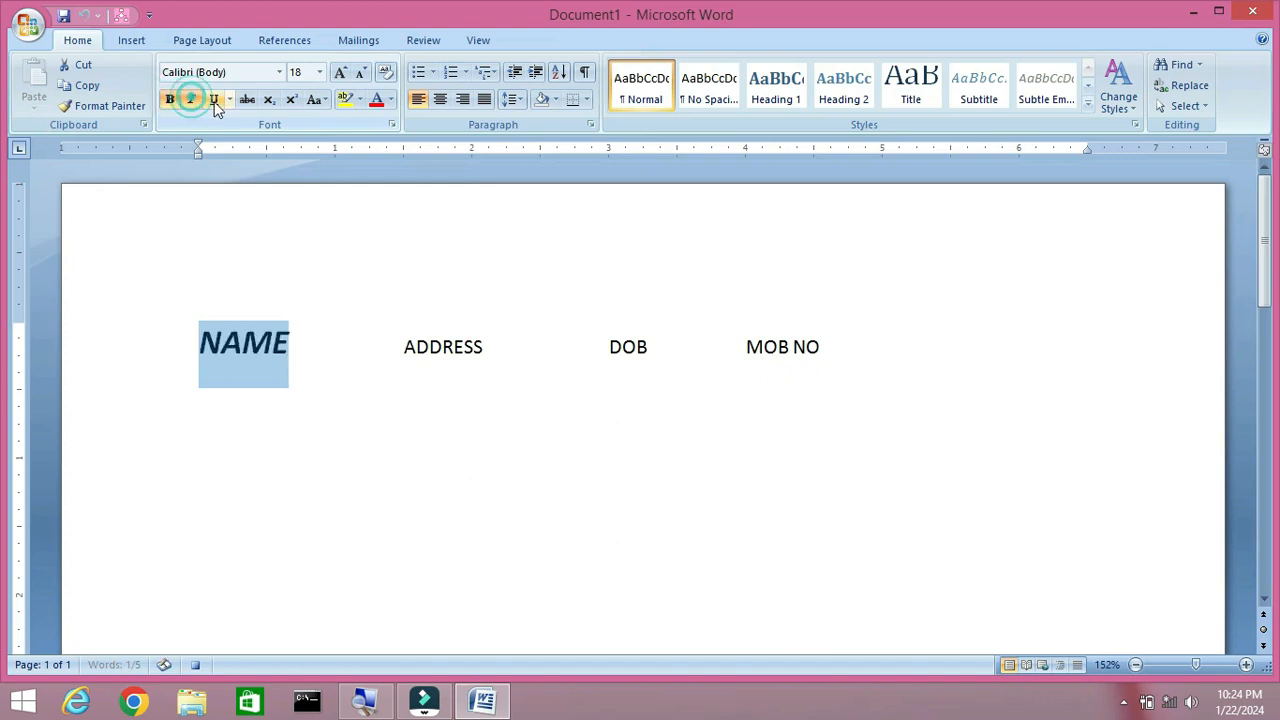
left_click(270, 74)
left_click(280, 74)
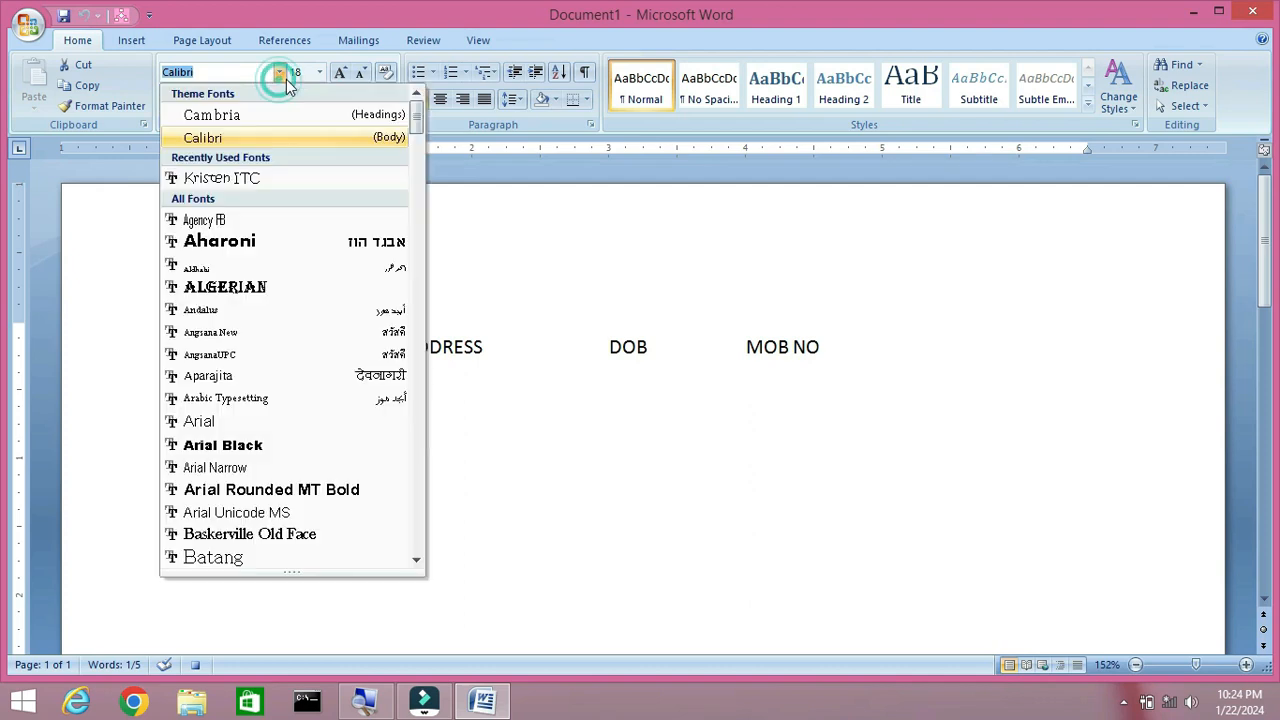
left_click(262, 243)
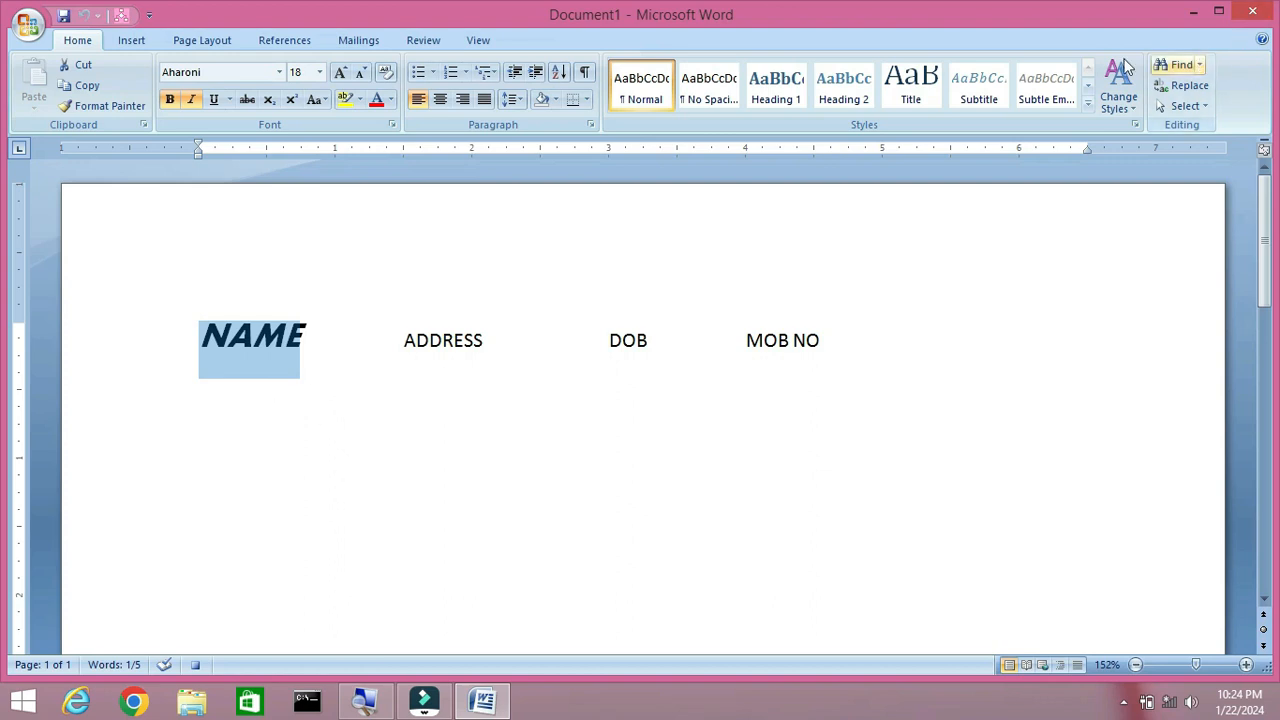
Step: Stop the macro recording
left_click(481, 40)
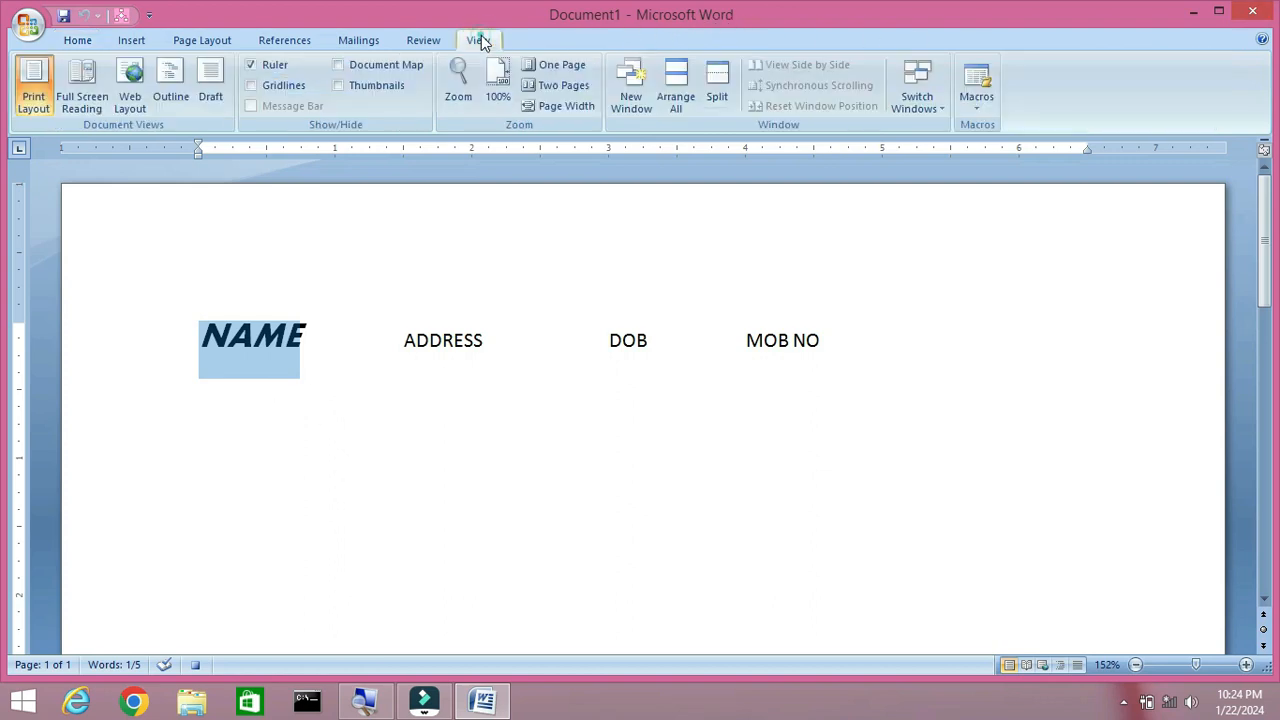
left_click(978, 110)
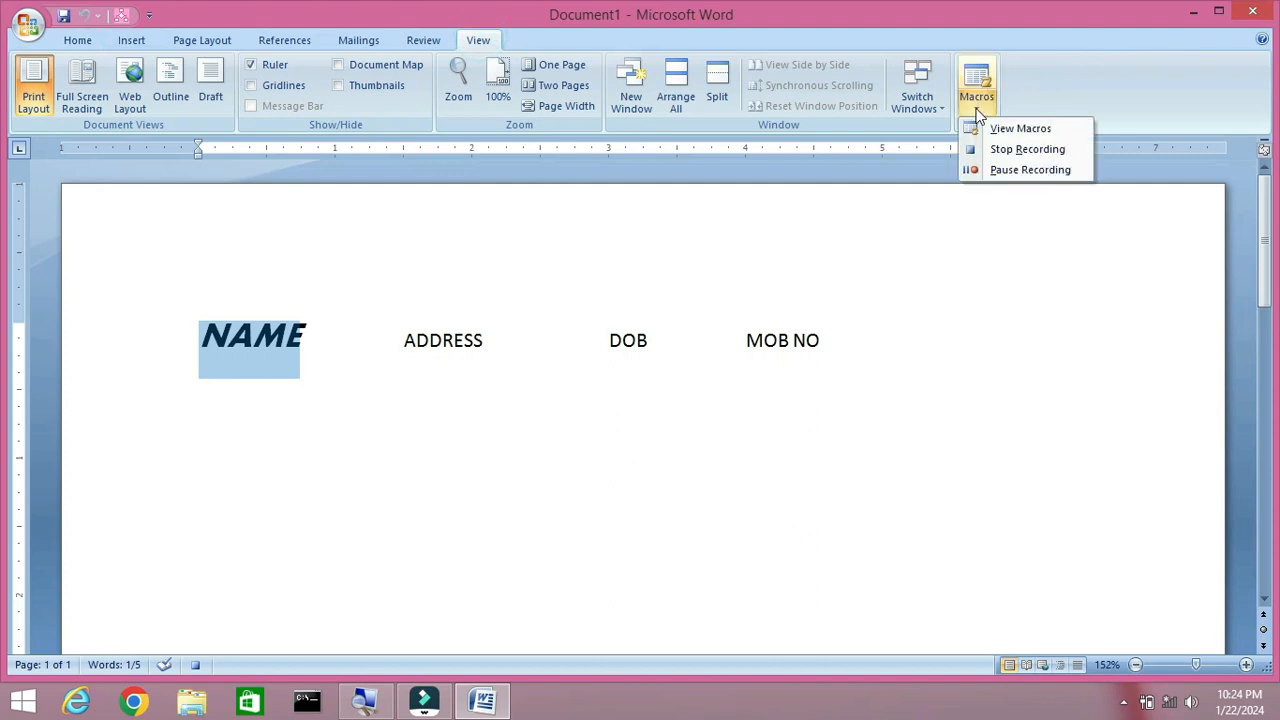
left_click(996, 150)
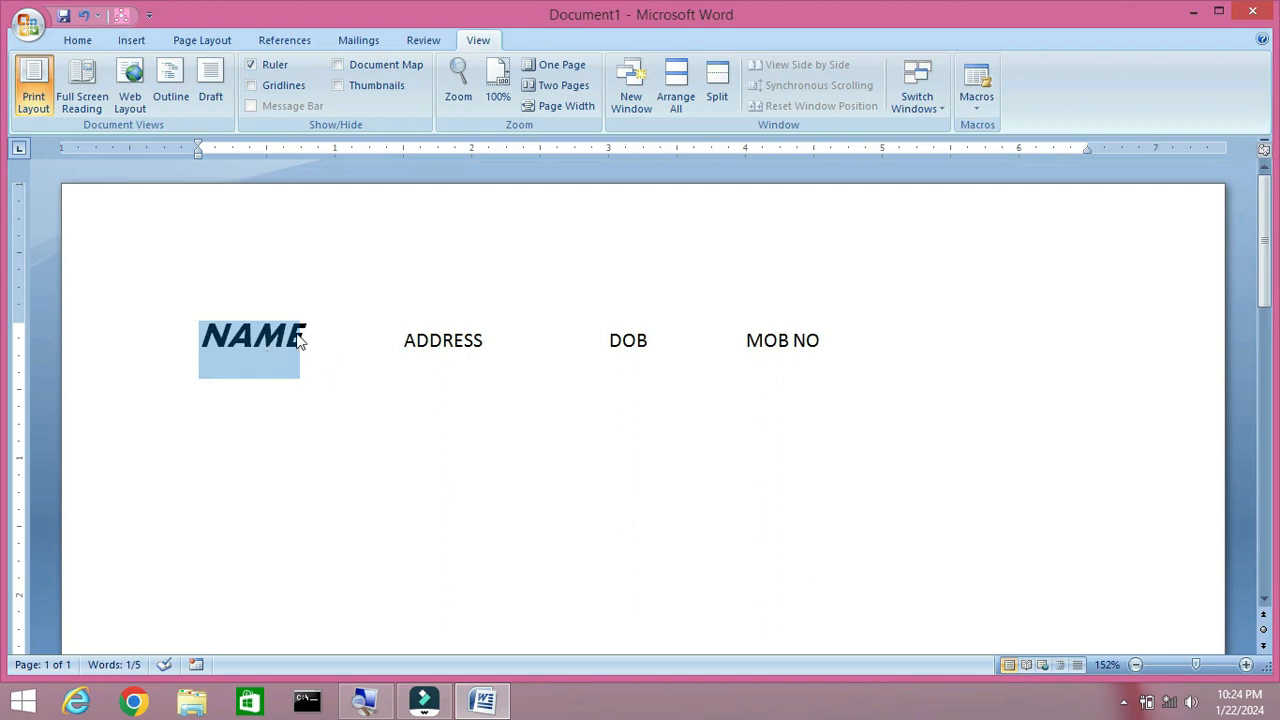
Step: Run the RAM macro on the ADDRESS, DOB and MOB NO headings
left_click_drag(386, 340, 897, 343)
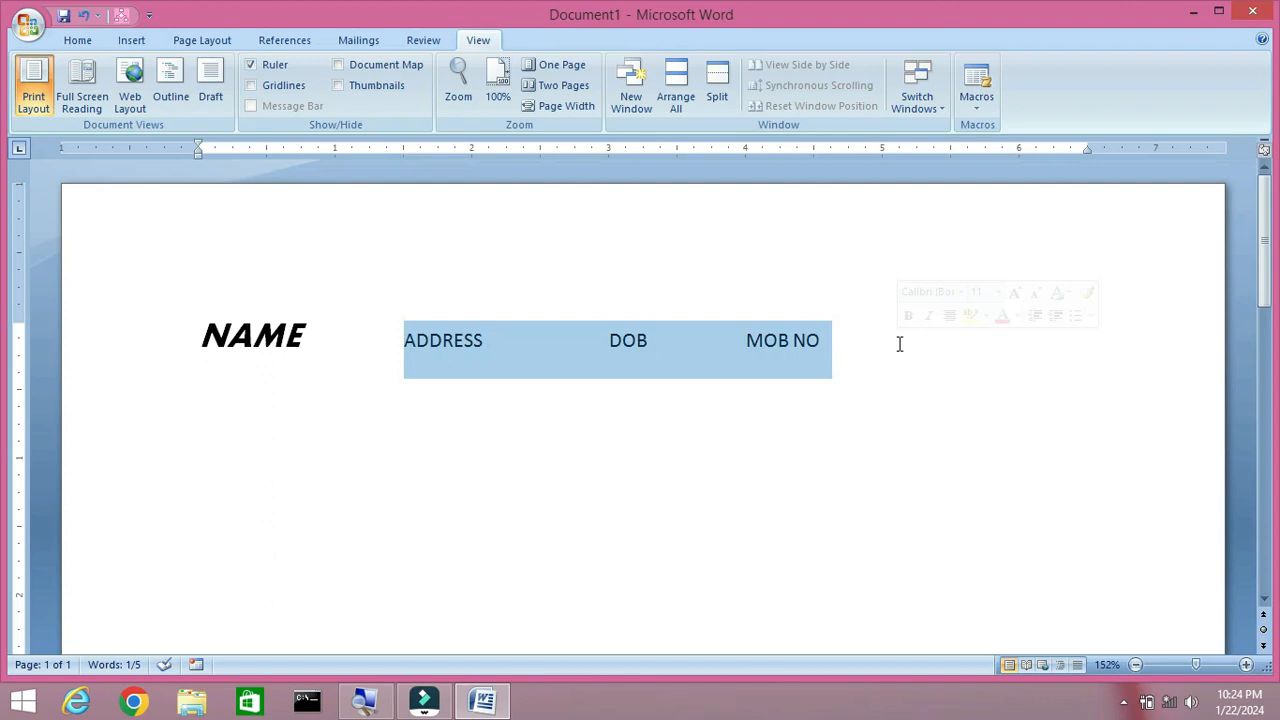
left_click(977, 100)
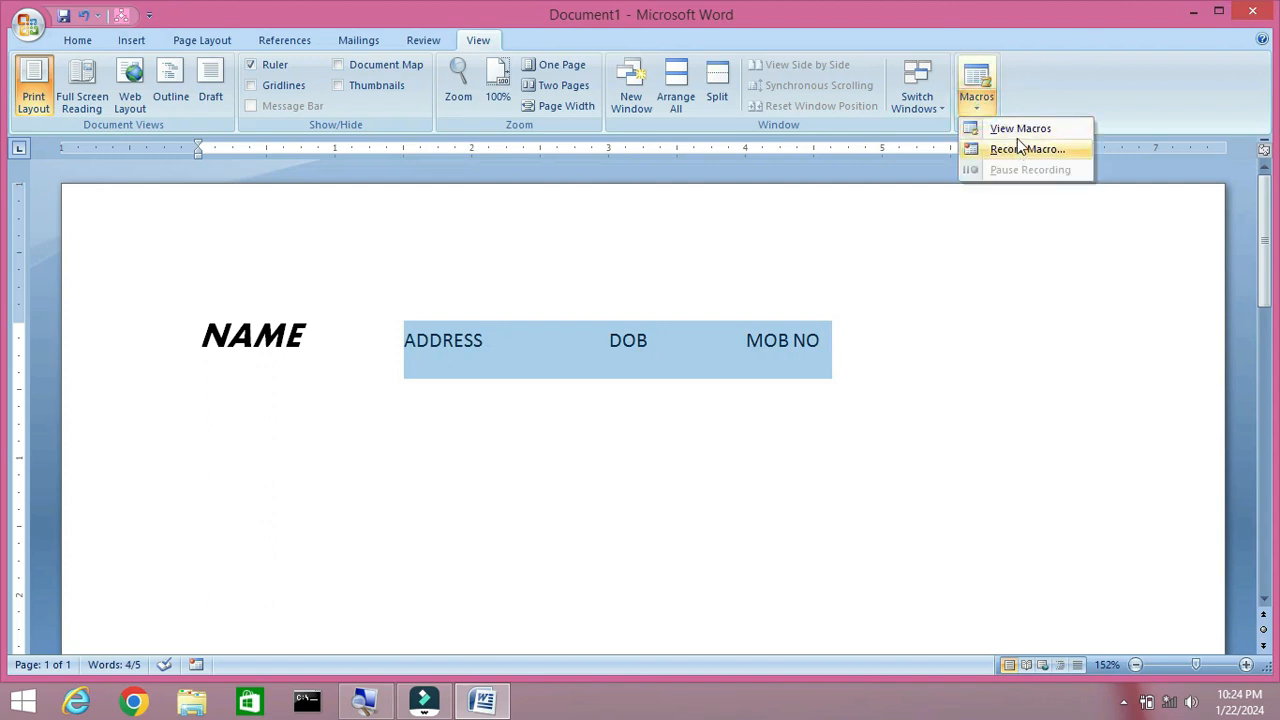
left_click(1017, 126)
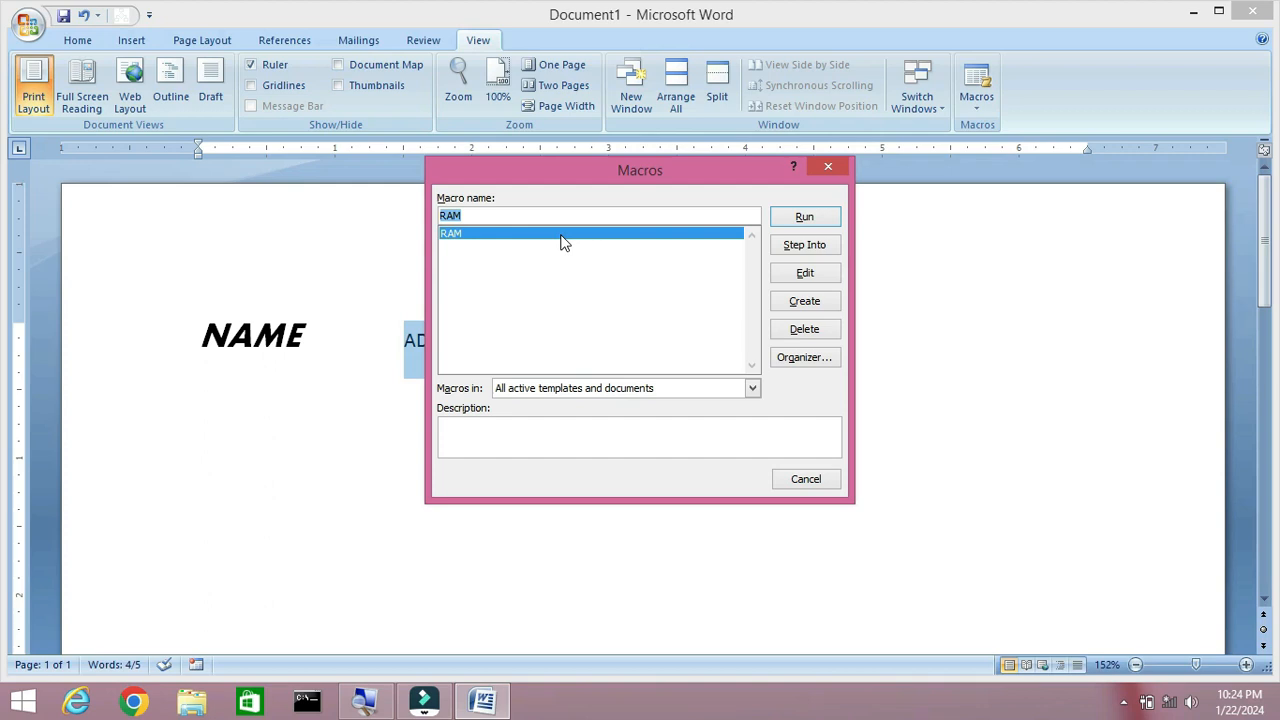
left_click(801, 222)
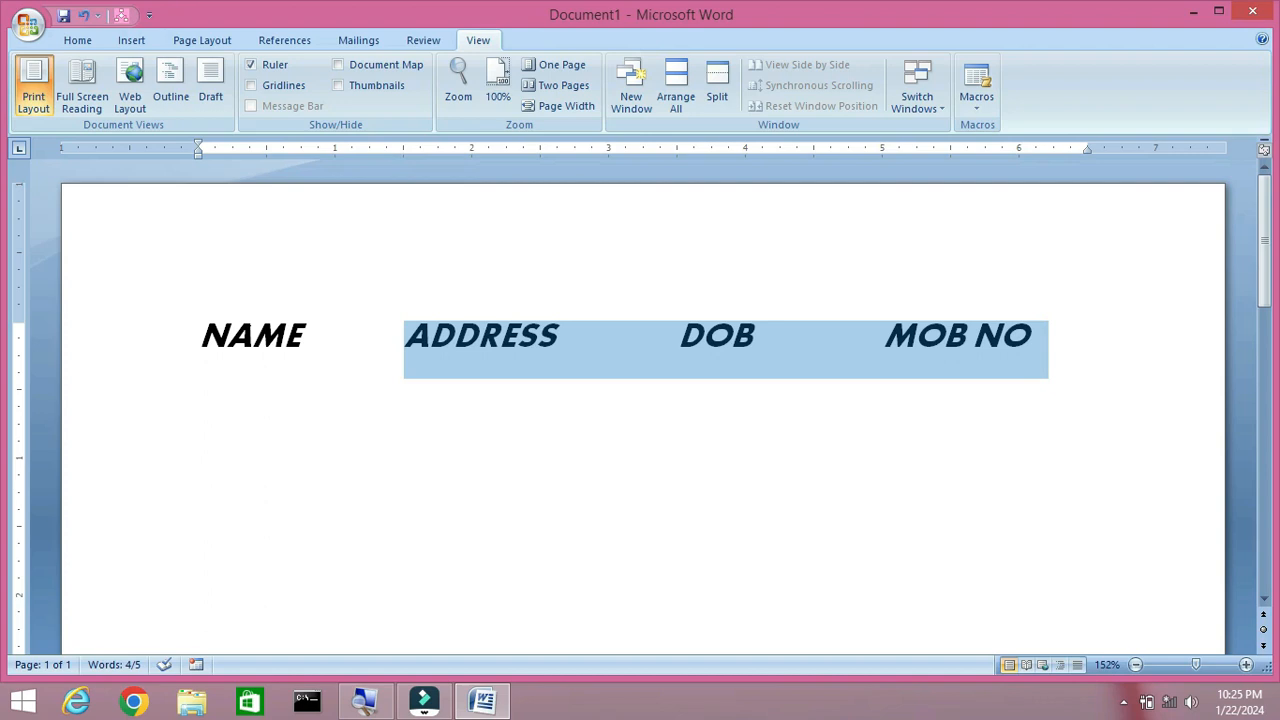
Step: Delete the entire heading line from NAME to MOB NO
left_click_drag(404, 340, 250, 340)
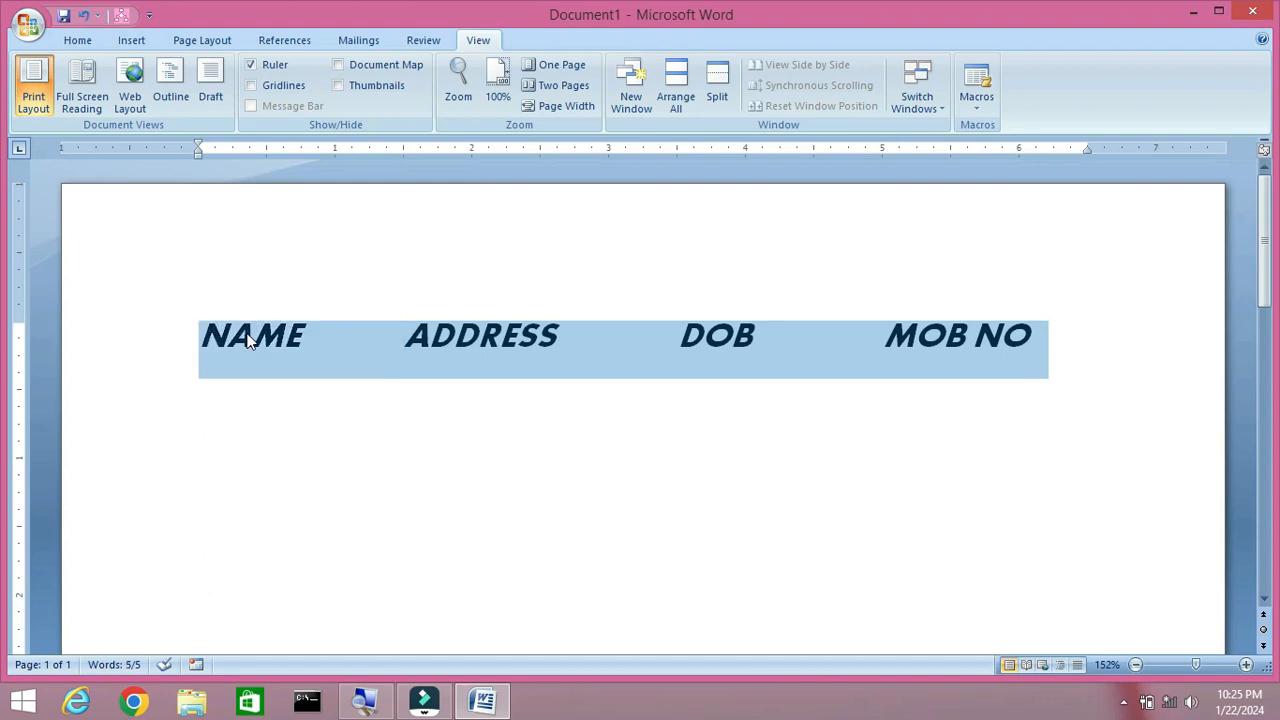
key("Delete")
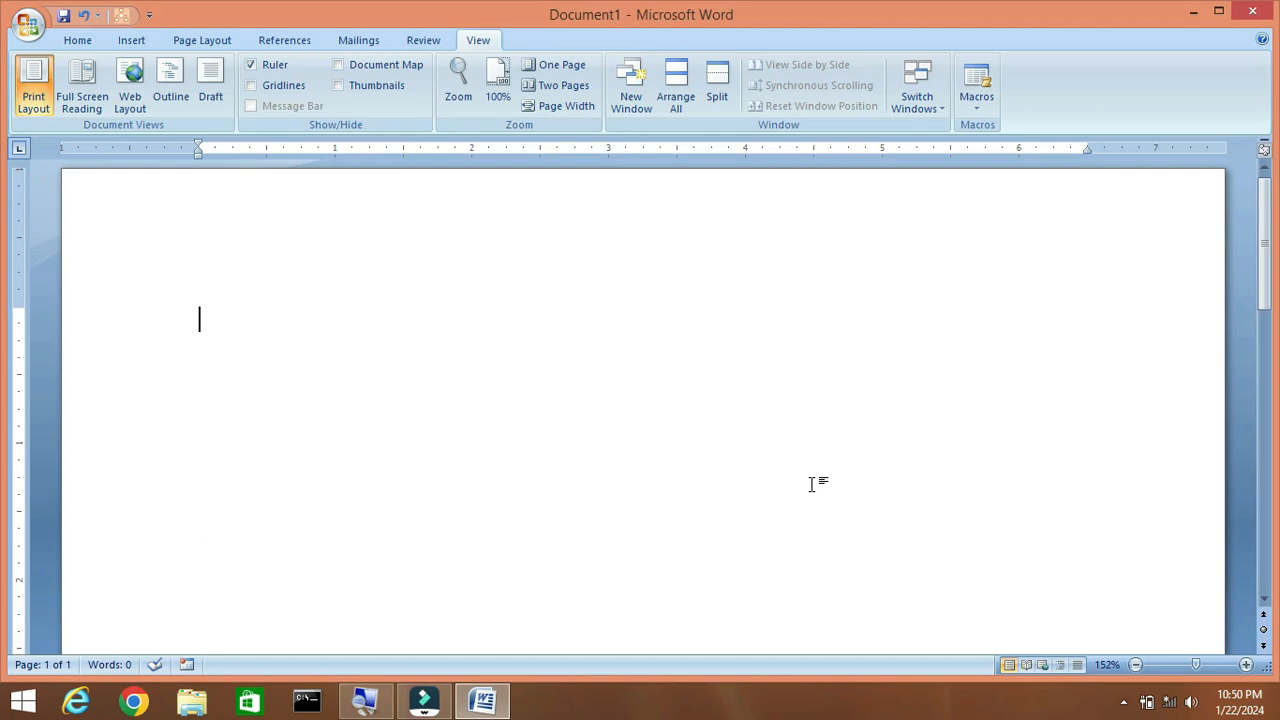
Step: Start recording Macro1 for all documents with Ctrl+P assigned as its keyboard shortcut
left_click(976, 114)
left_click(978, 149)
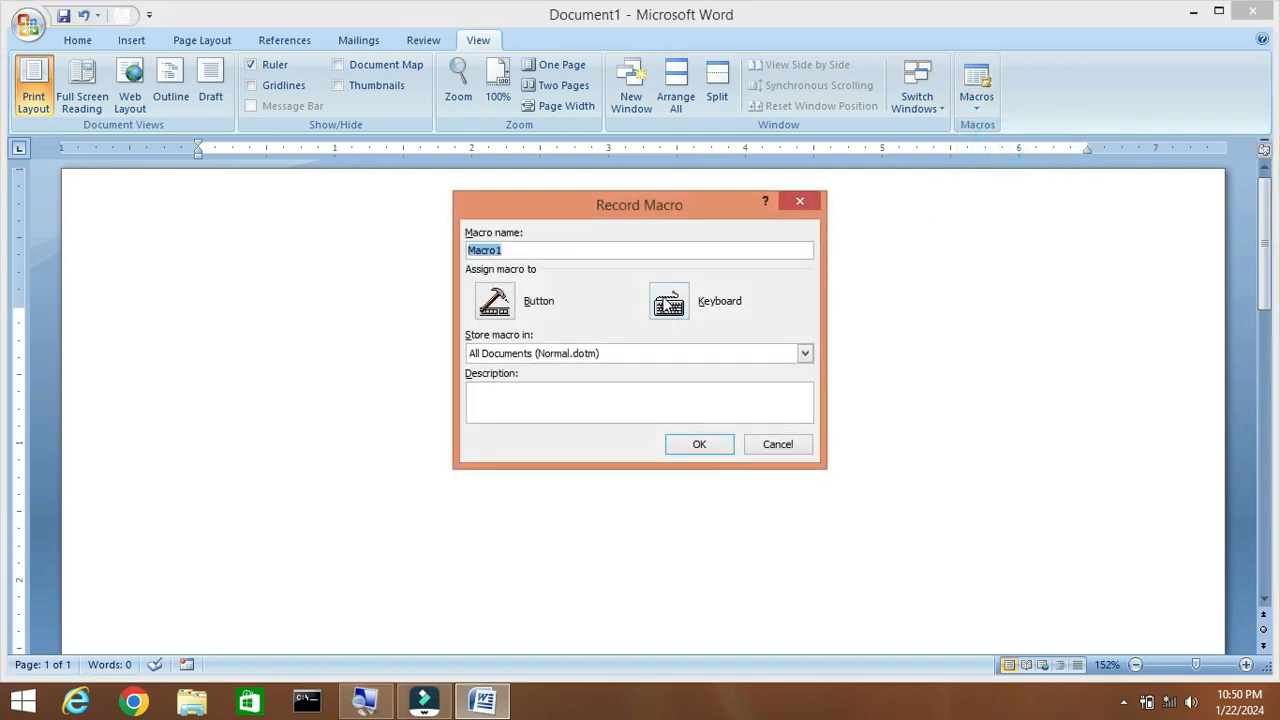
left_click(668, 304)
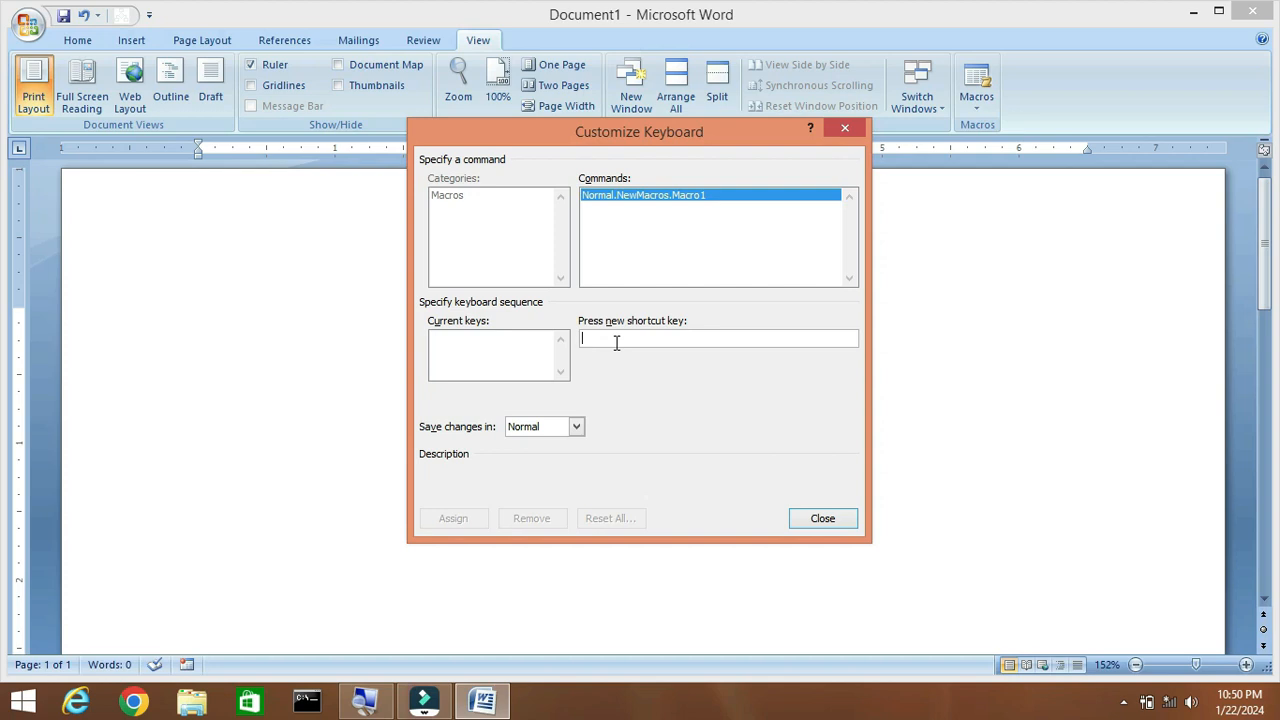
key("ctrl+p")
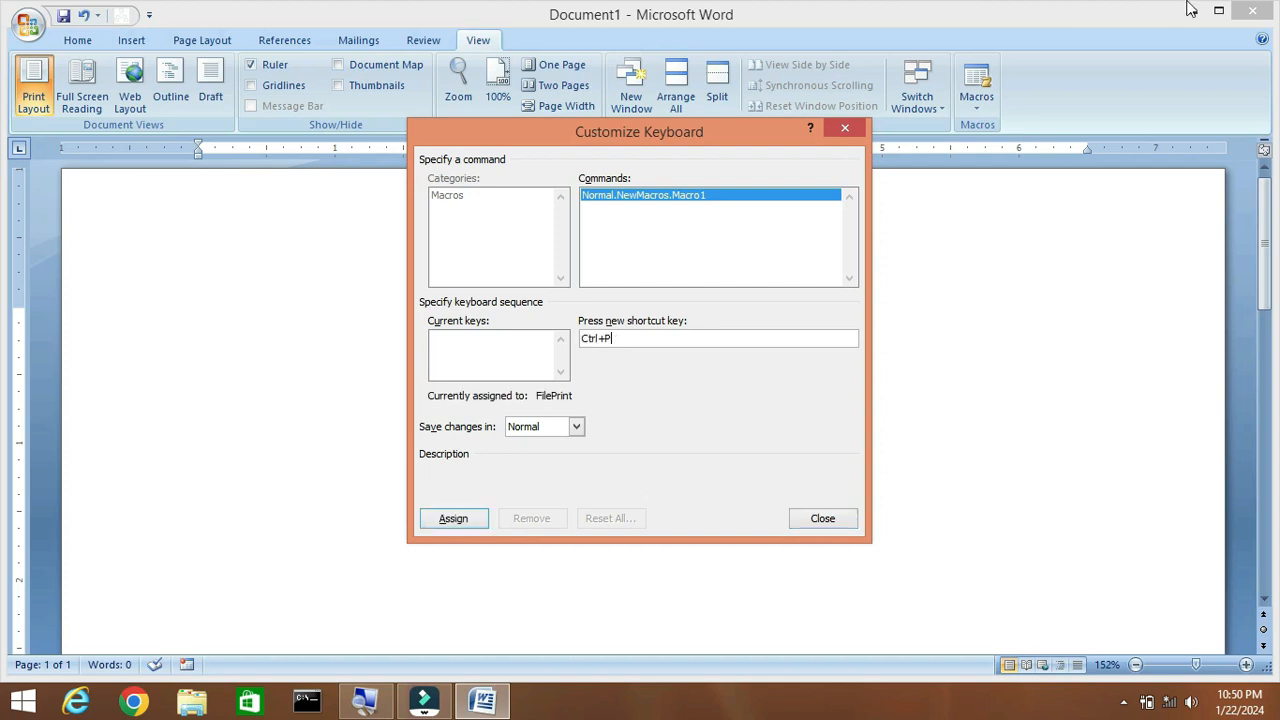
left_click(455, 520)
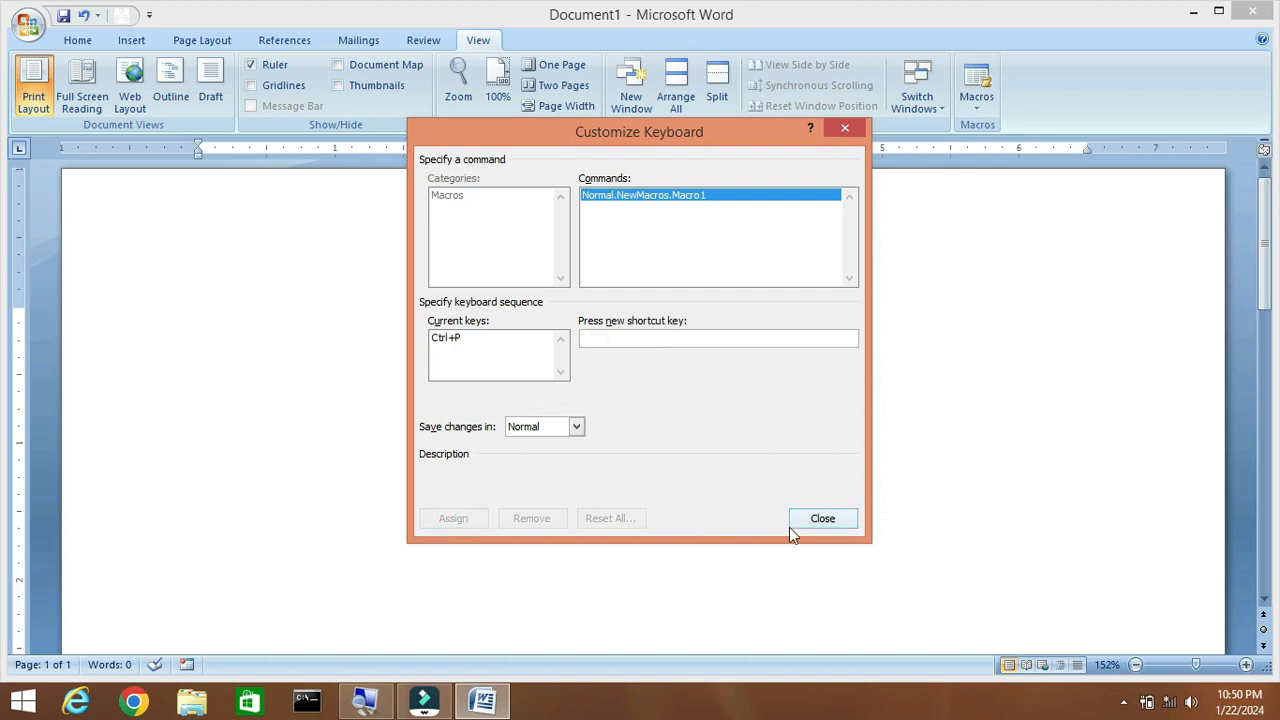
left_click(822, 519)
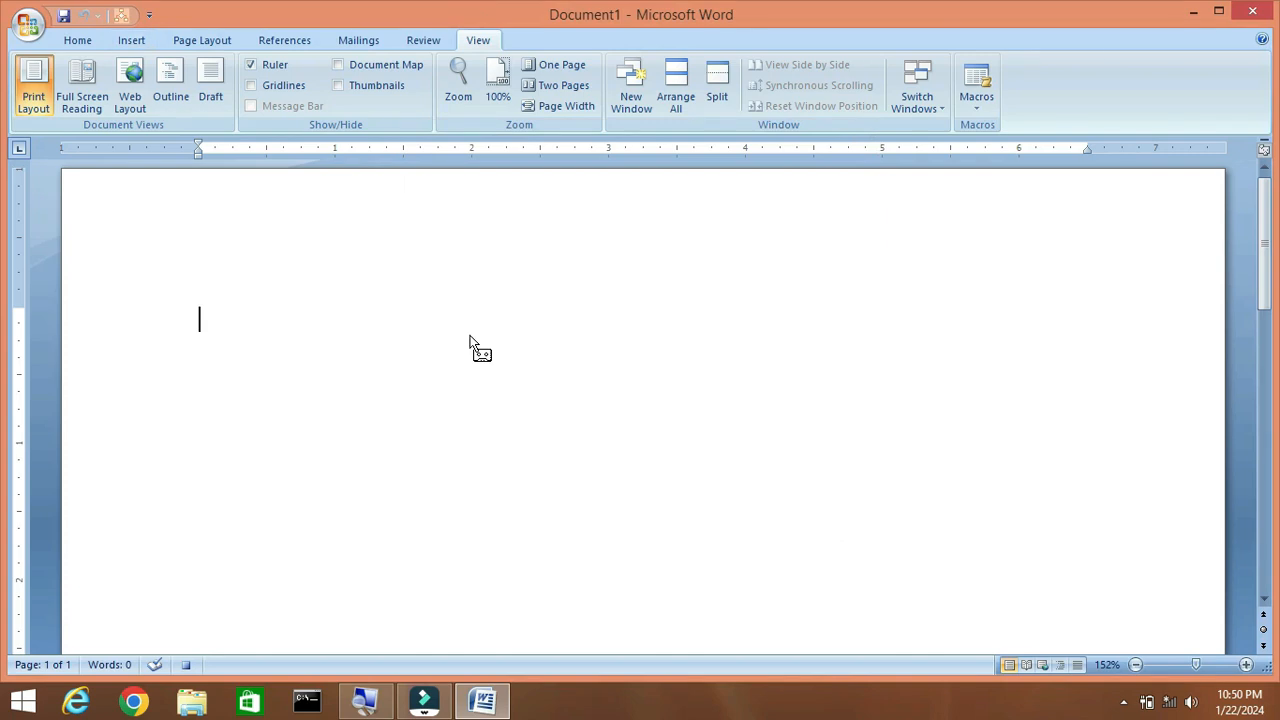
Step: Insert a table with four columns and two rows at the start of the document
left_click(133, 42)
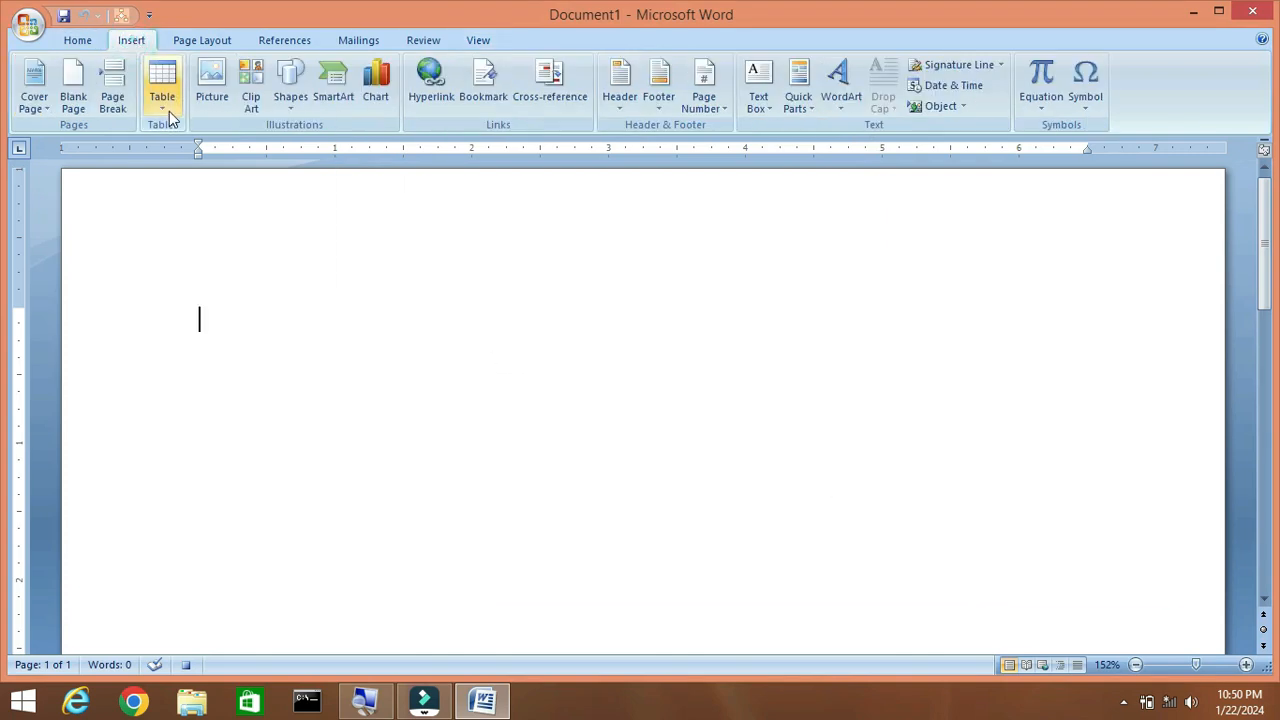
left_click(163, 100)
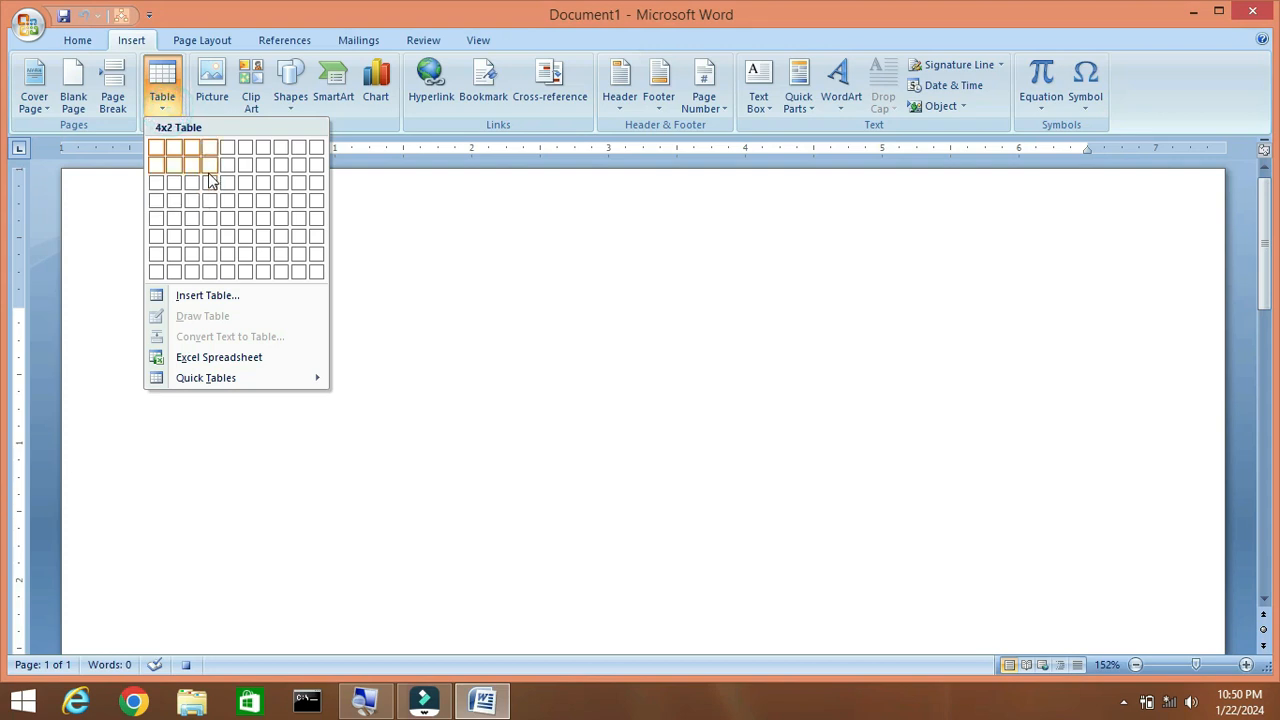
left_click(210, 178)
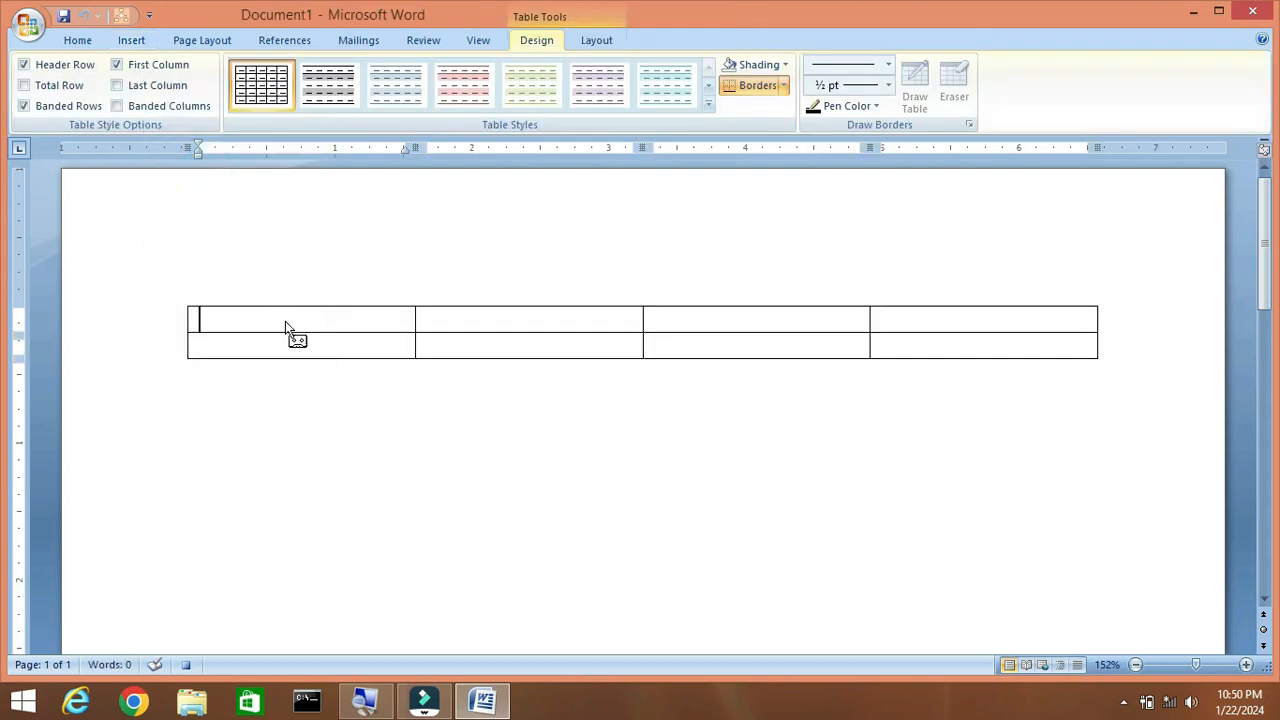
Step: Fill the table's first row with the headings NAME, ADDRESS, DOB and MOB NO
type("NAME")
key("Tab")
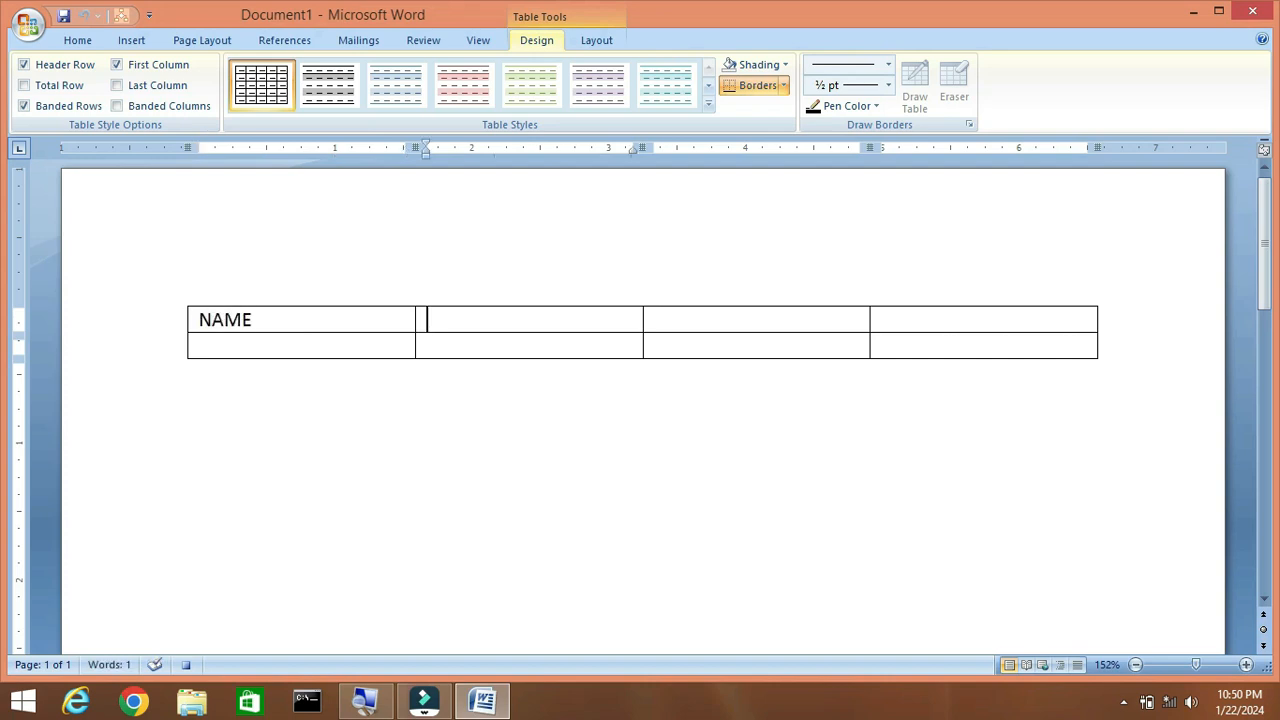
type("ADDRESS")
key("Tab")
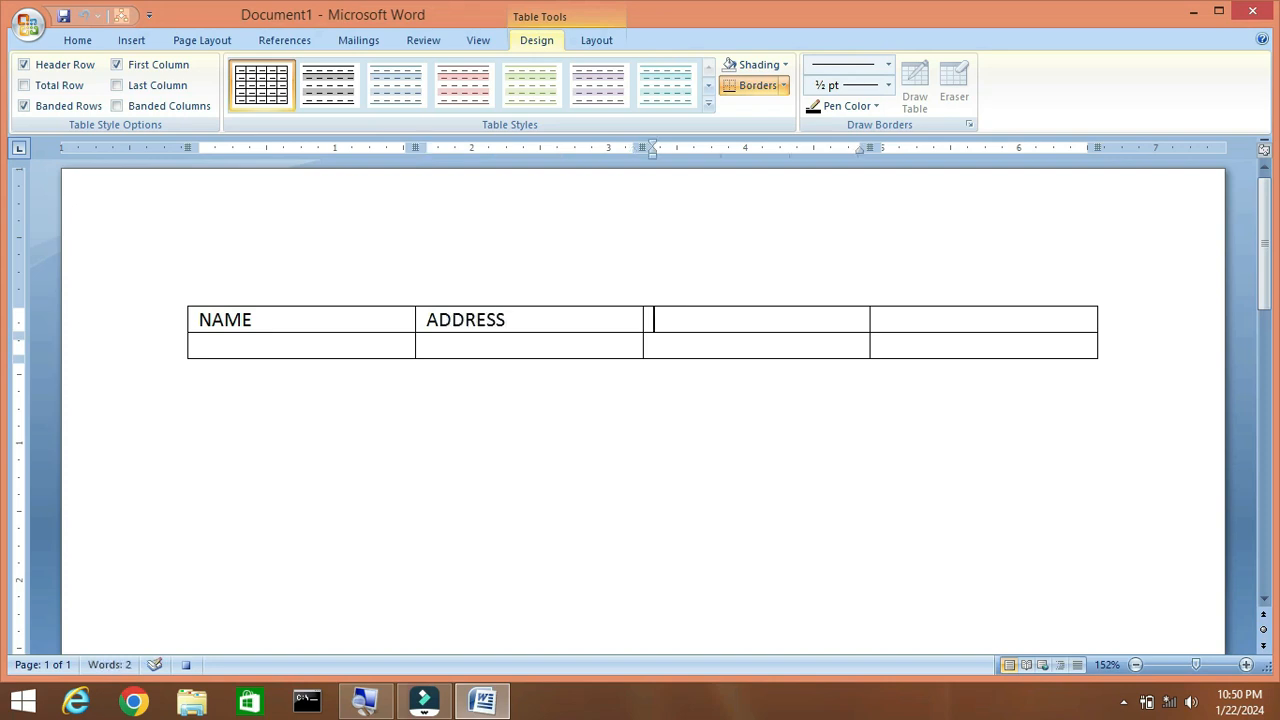
type("DOB")
key("Tab")
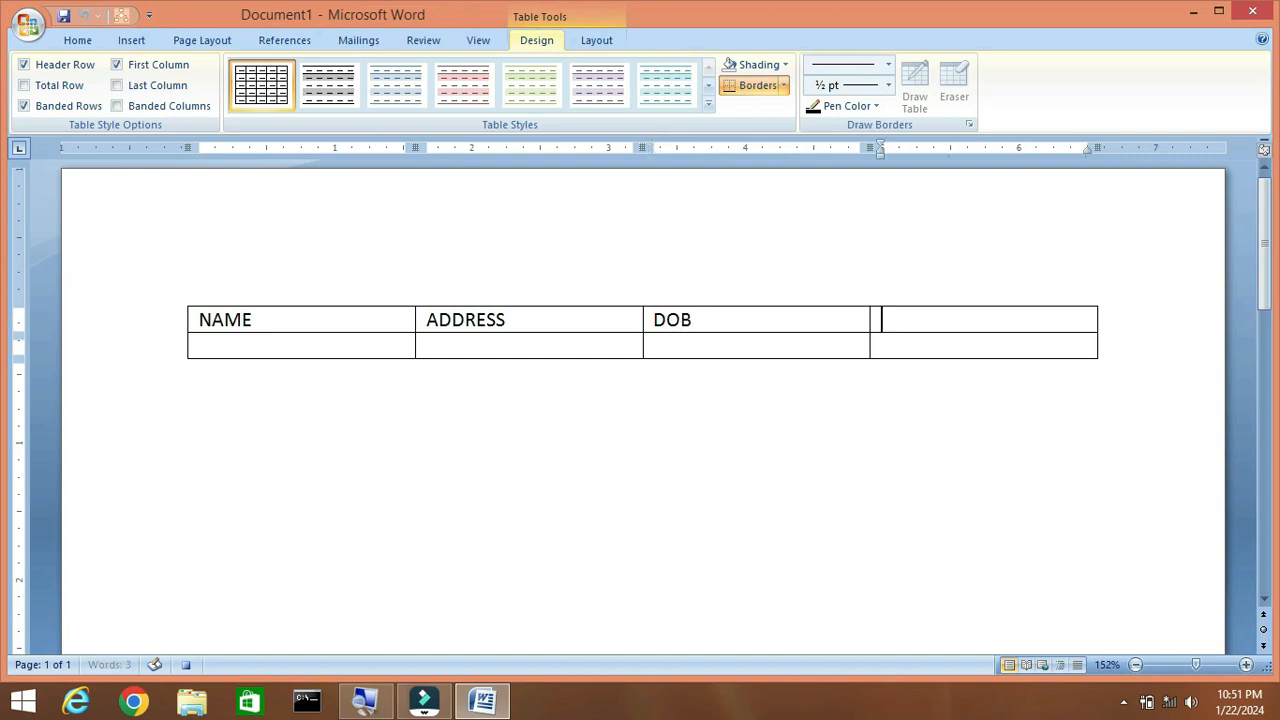
type("MOB NO")
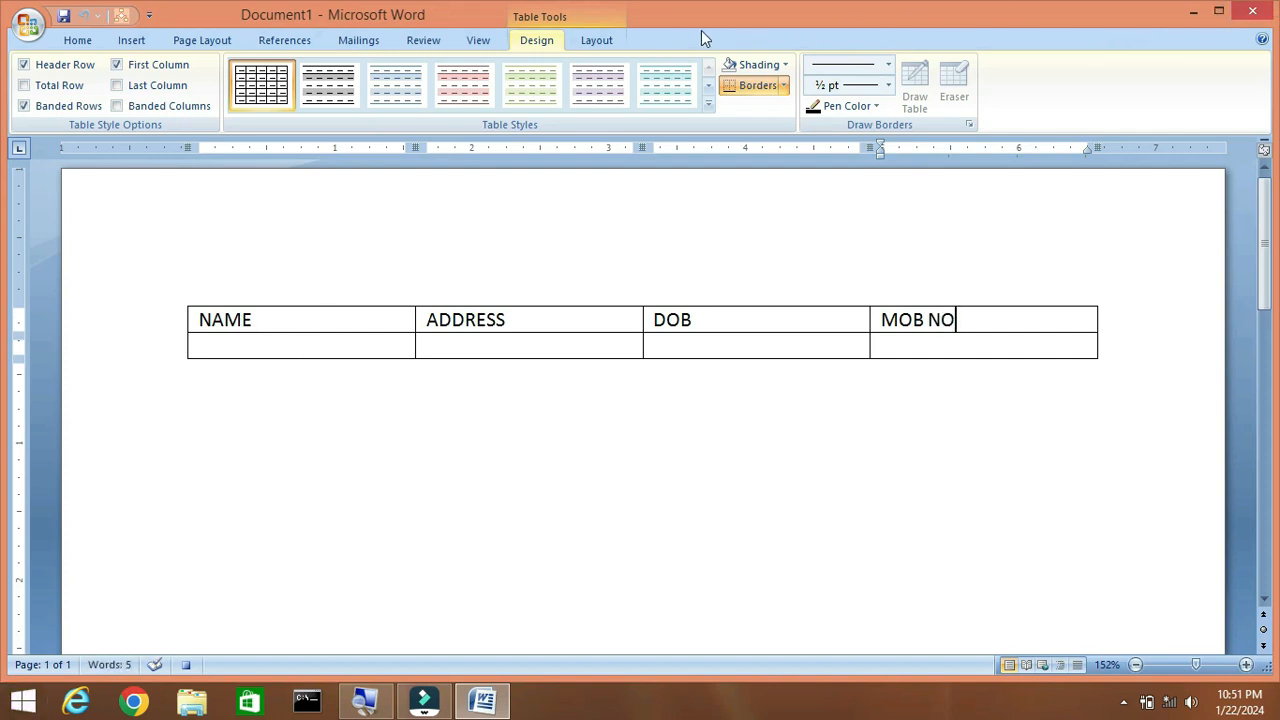
Step: Stop recording the table macro
left_click(487, 43)
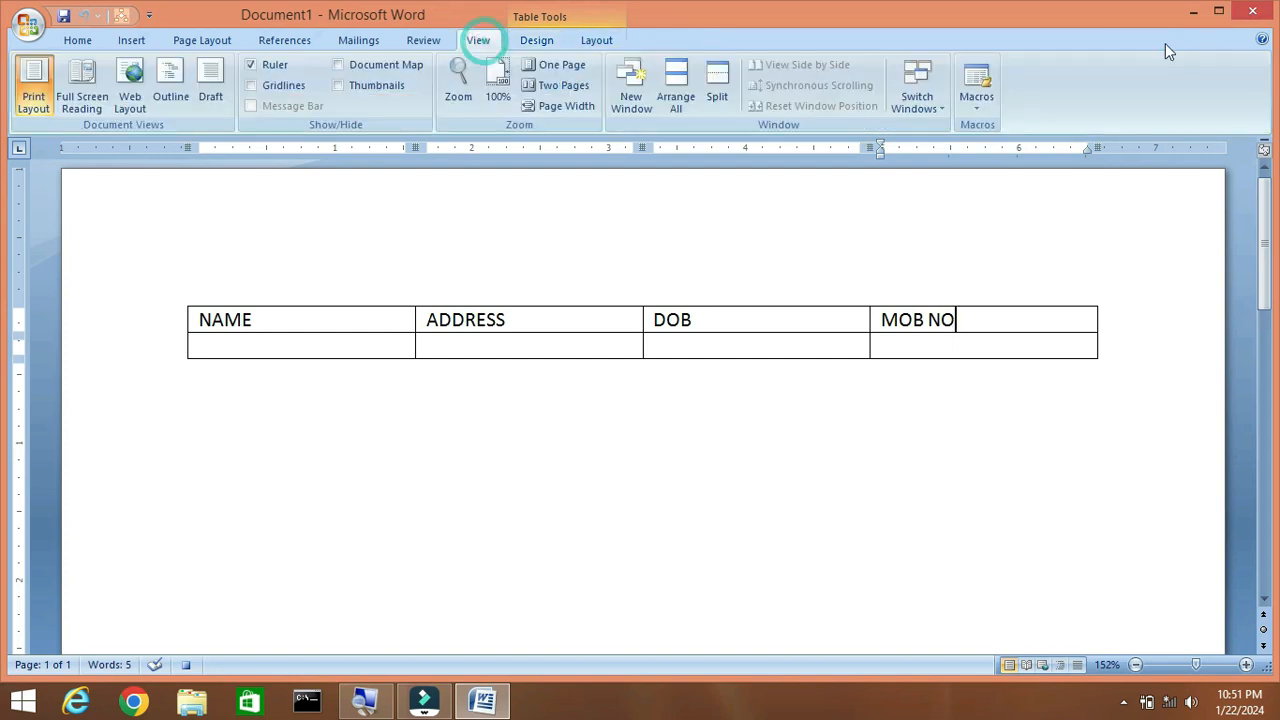
left_click(984, 110)
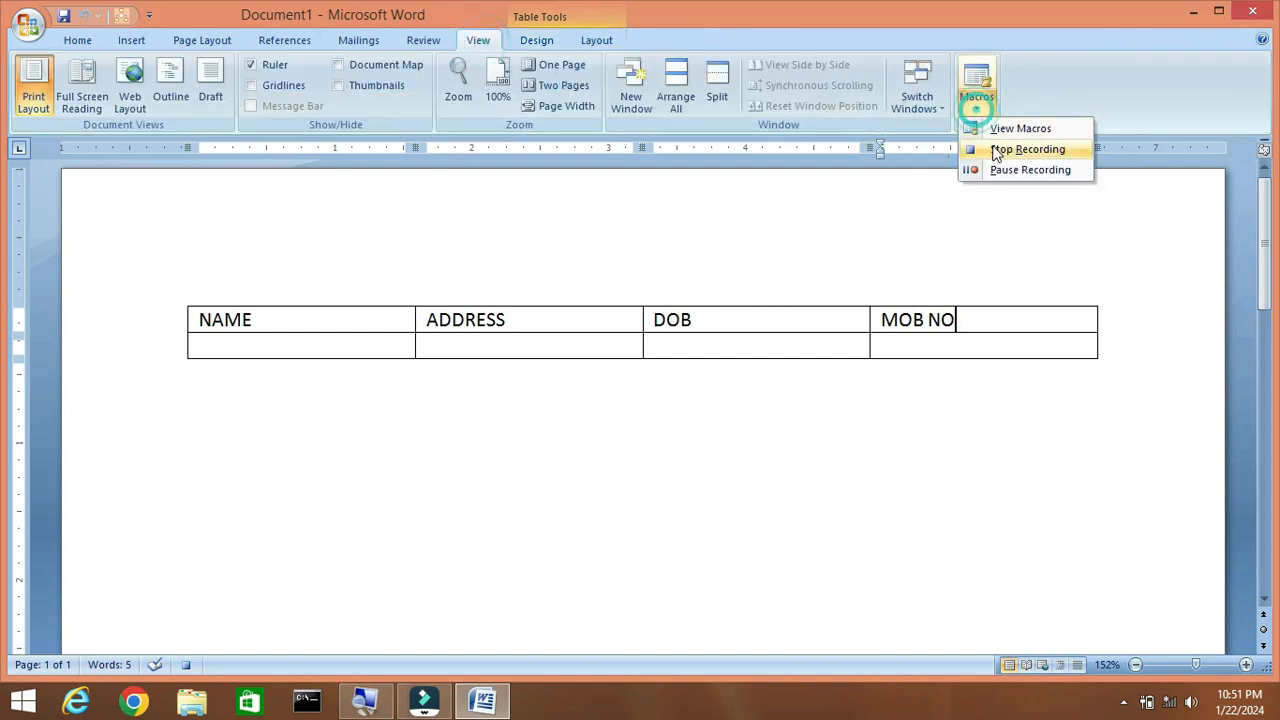
left_click(1000, 151)
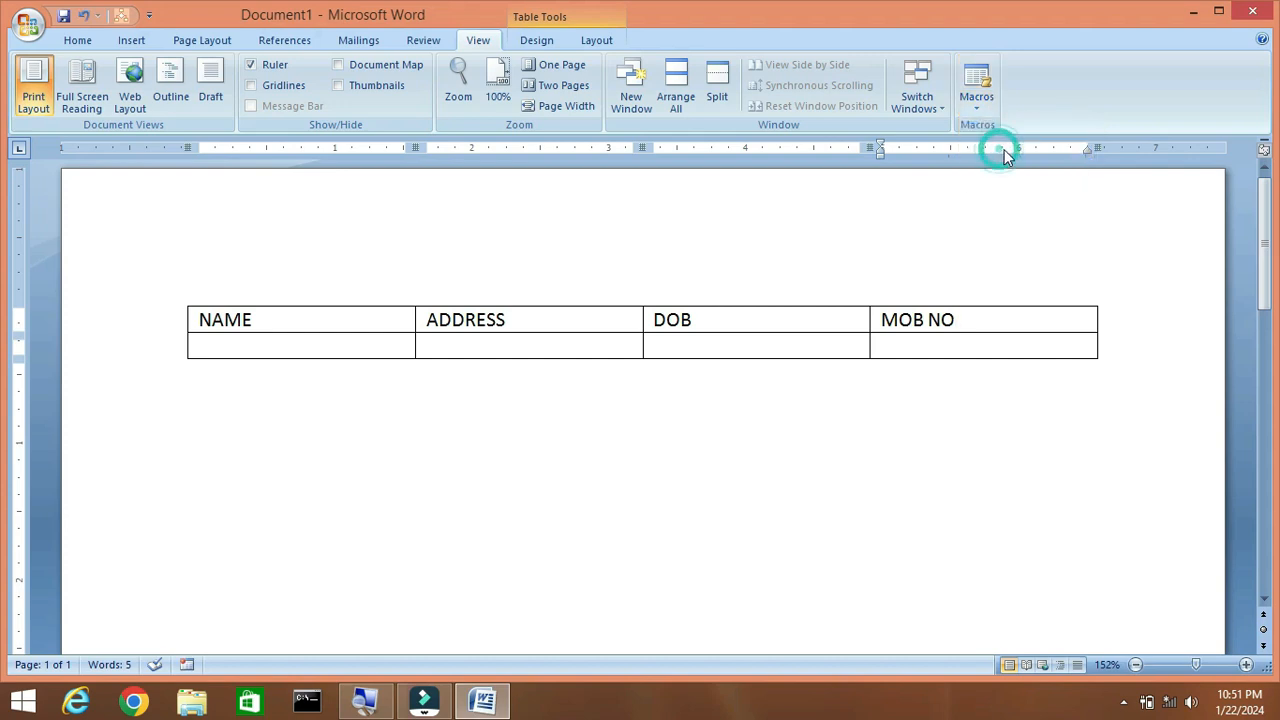
Step: Run Macro1 in the blank area below the first table, and once more beneath the second table
double_click(212, 432)
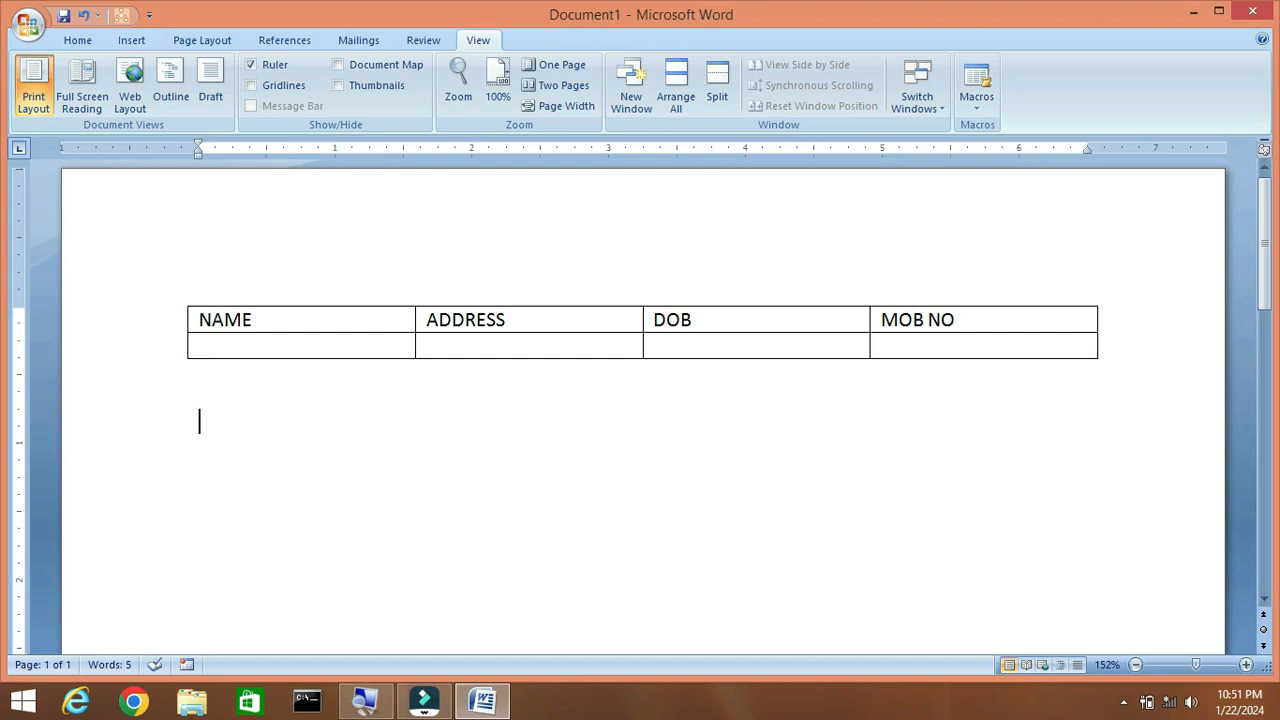
key("ctrl+m")
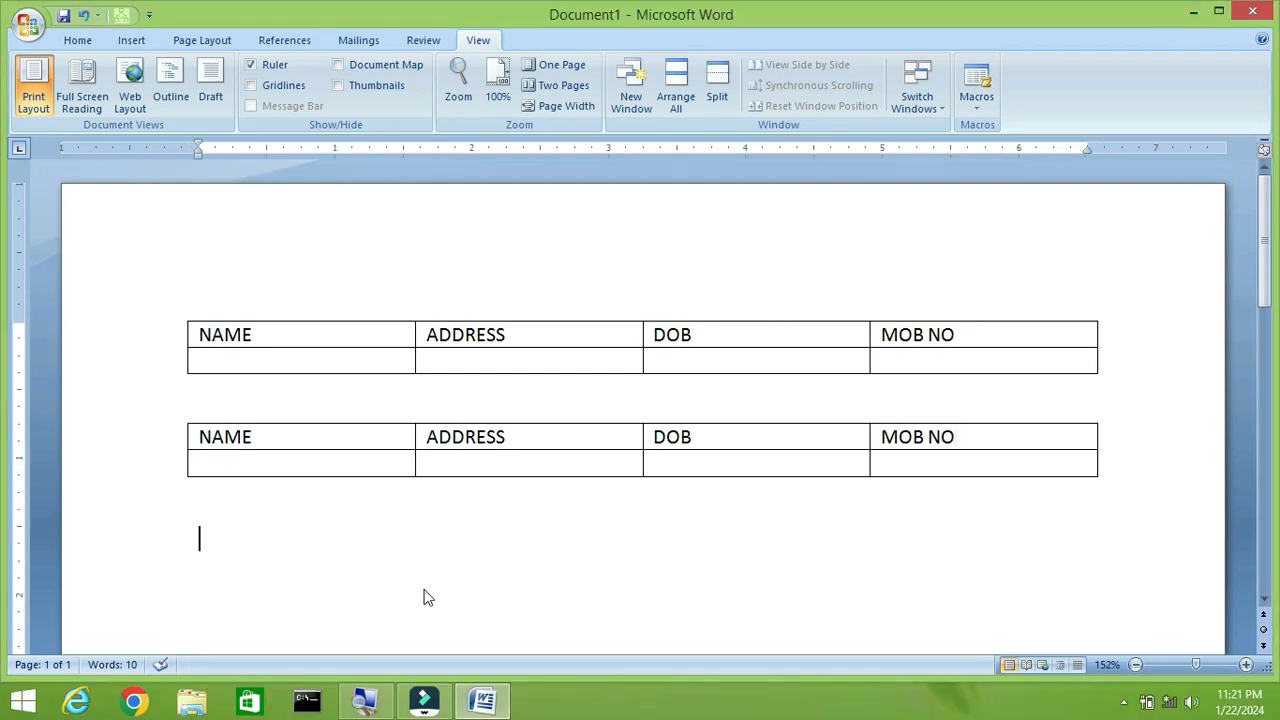
left_click(977, 110)
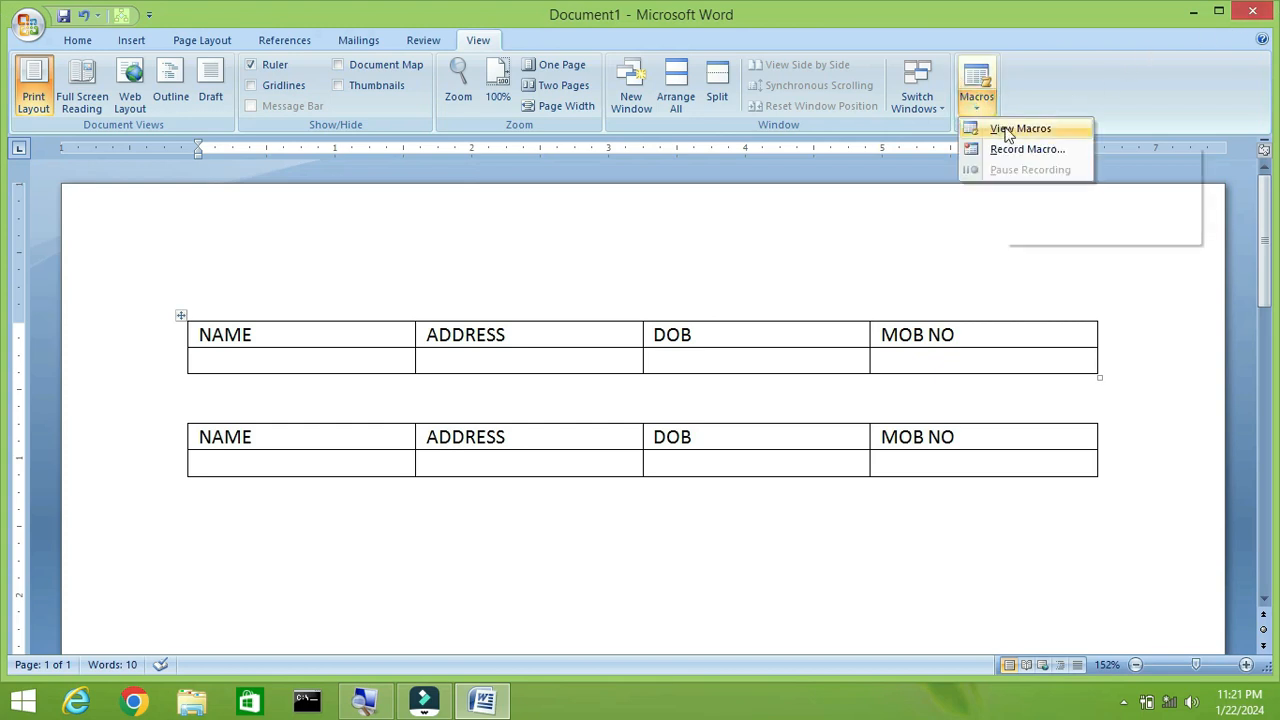
left_click(1005, 131)
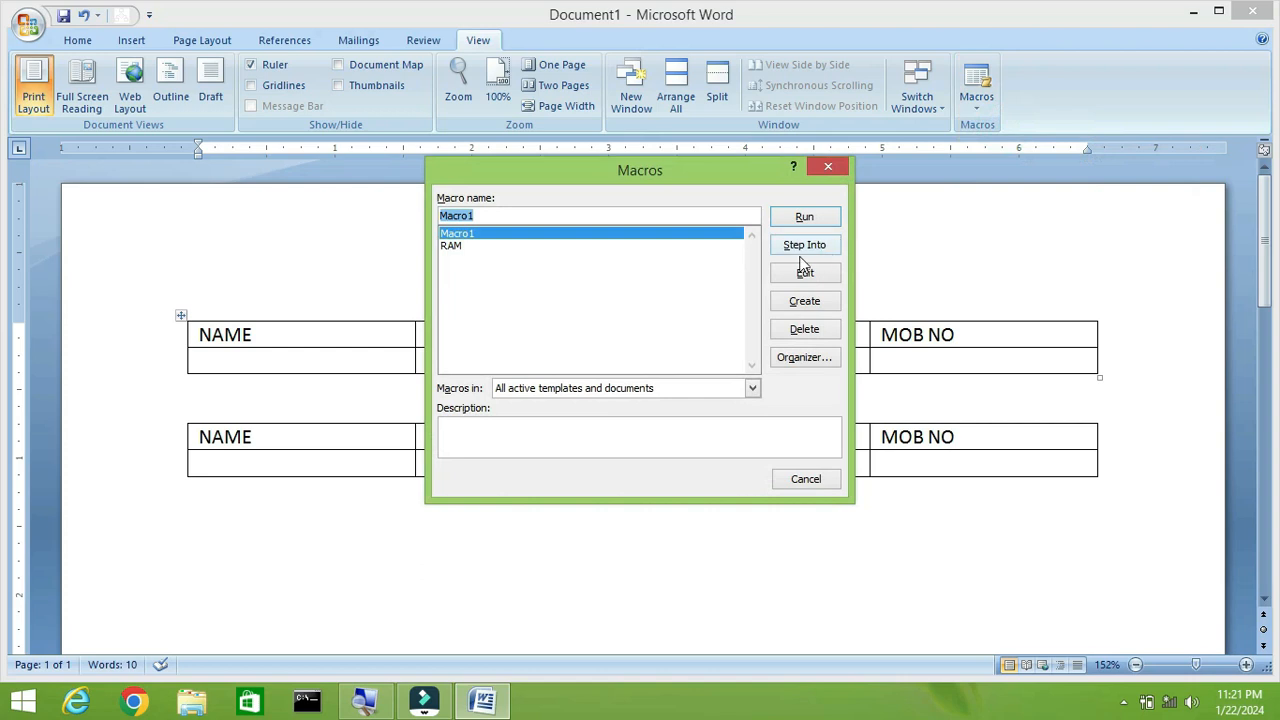
left_click(810, 222)
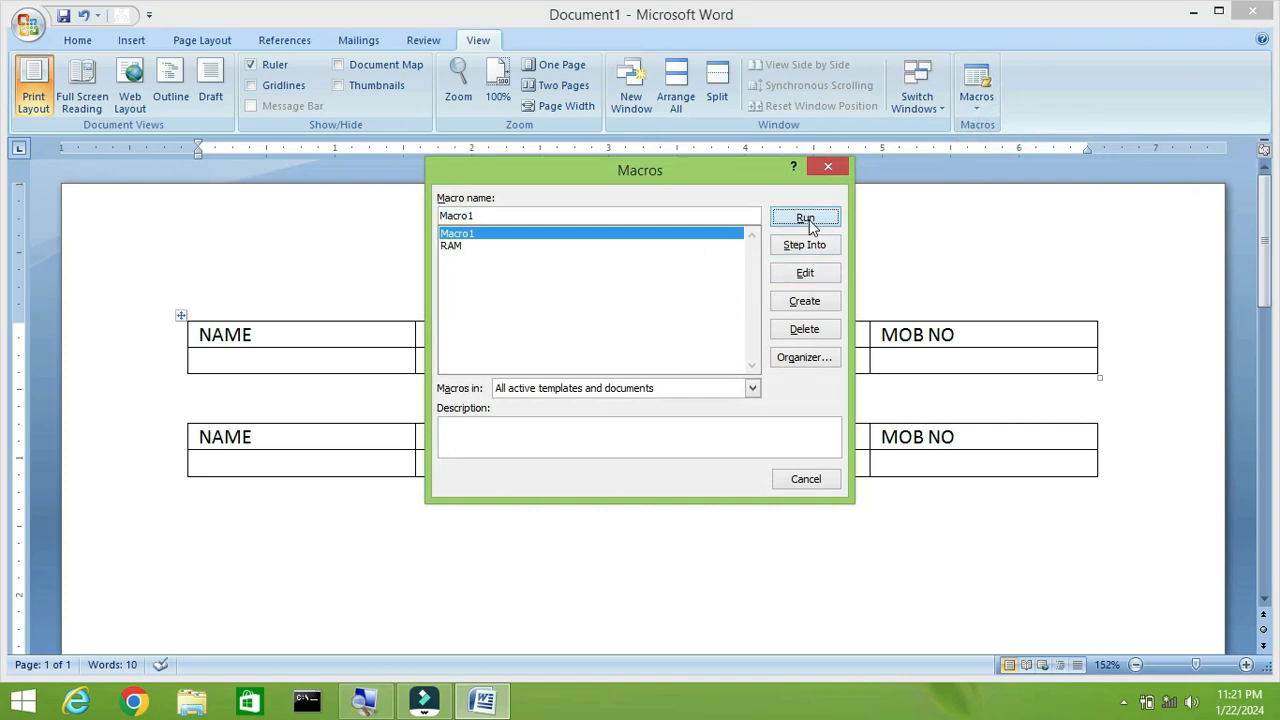